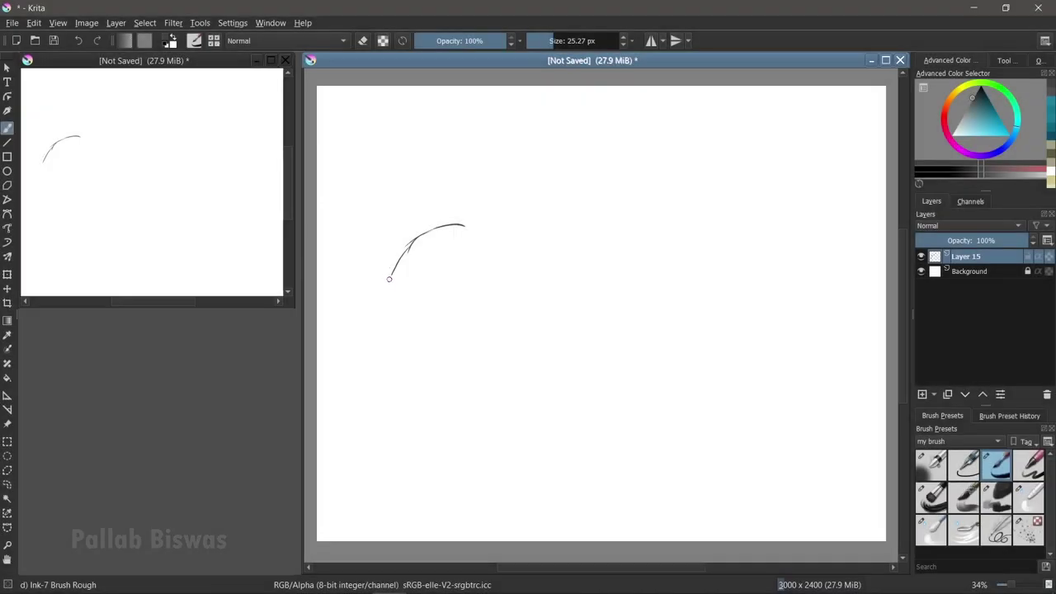
Step: Sketch the round eggshell outline with a jagged crack edge and long lines trailing right
drag(399, 247, 378, 343)
drag(434, 397, 375, 272)
drag(384, 252, 513, 235)
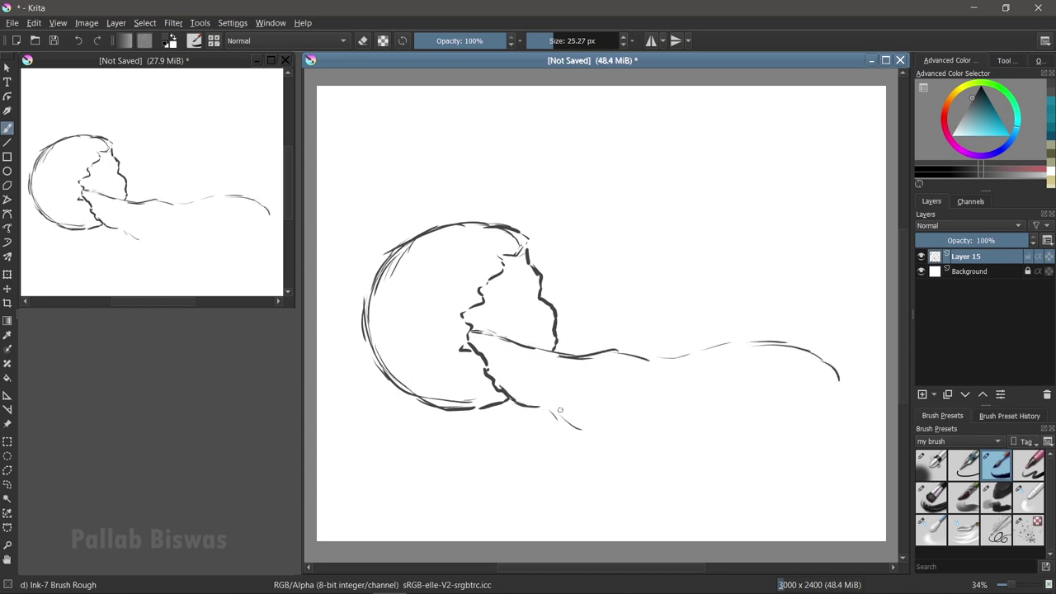
Step: Sketch the top edge of the spilled egg white and small drops beneath it
drag(785, 355, 559, 355)
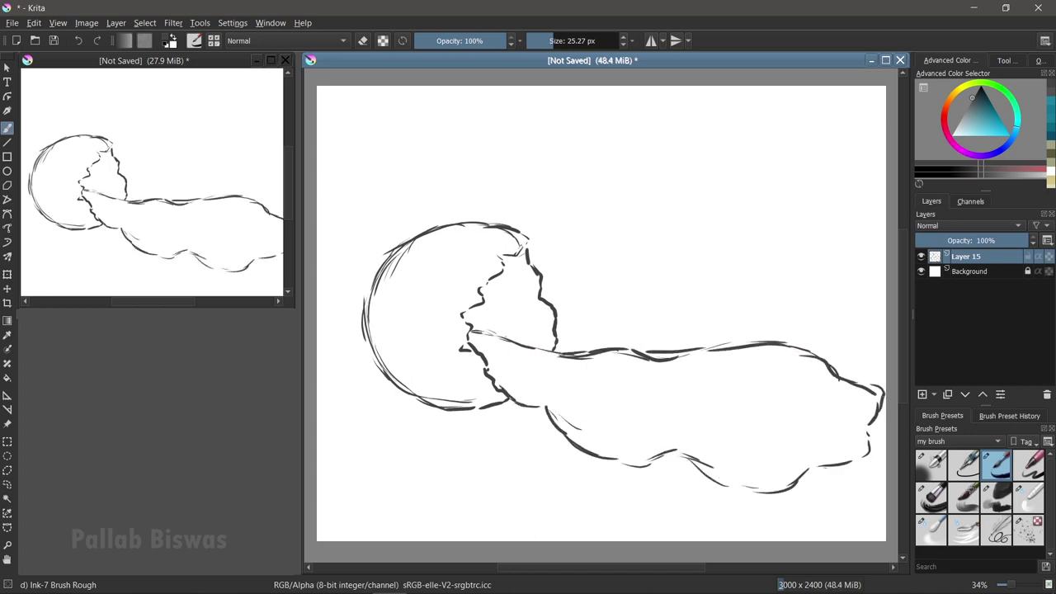
drag(661, 486, 693, 516)
drag(834, 483, 858, 493)
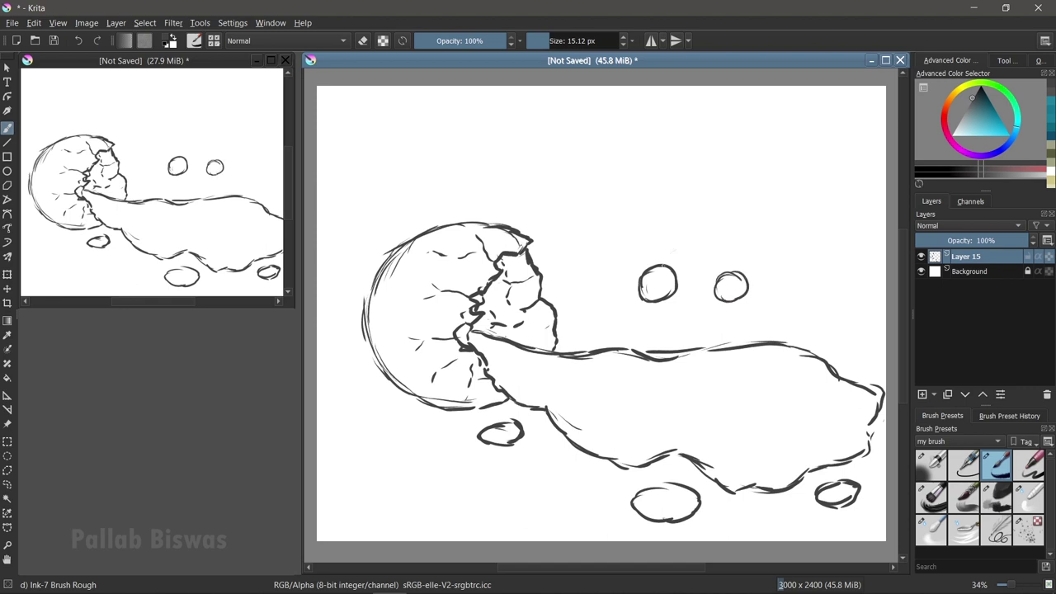
Step: Extend the yolk figure's outline, then erase the first draft of the figure
drag(747, 328, 631, 395)
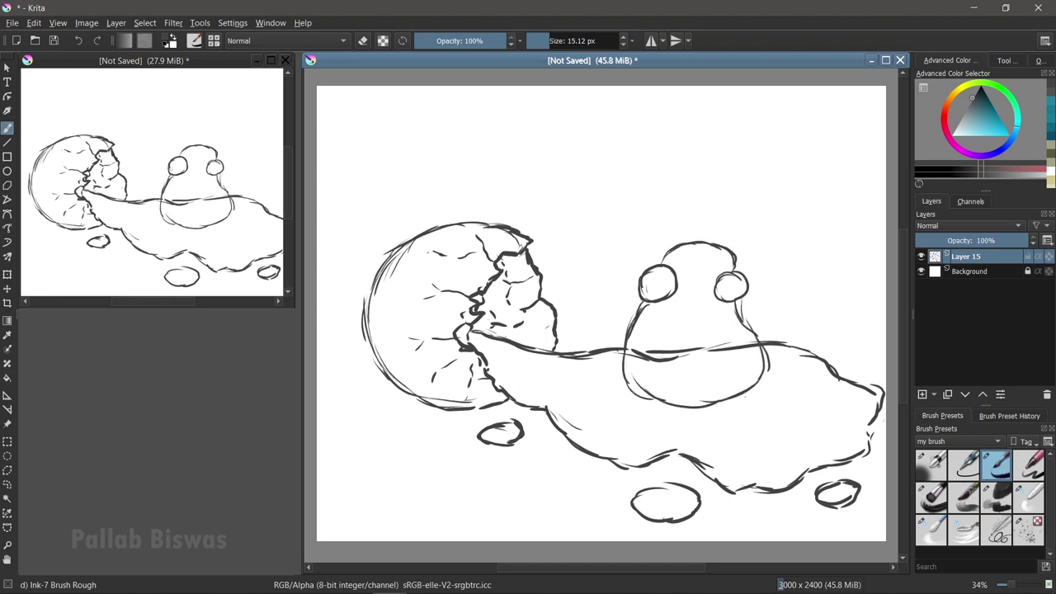
key(])
drag(627, 353, 758, 350)
mouse_move(652, 281)
mouse_down()
mouse_move(732, 313)
mouse_move(700, 392)
mouse_up()
key(e)
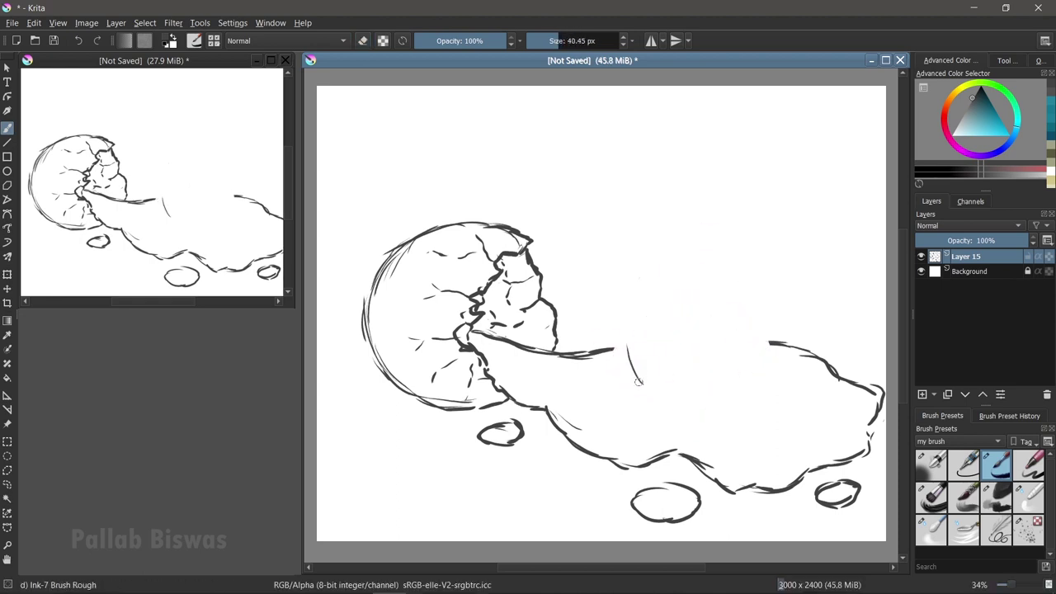
Step: Redraw the yolk character as a pear-shaped body with two round eyes
drag(638, 381, 756, 379)
drag(742, 285, 759, 332)
mouse_move(637, 294)
mouse_down()
mouse_move(618, 380)
mouse_move(747, 307)
mouse_up()
drag(726, 231, 755, 323)
mouse_move(627, 304)
mouse_down()
mouse_move(672, 269)
mouse_move(657, 245)
mouse_up()
drag(730, 254, 726, 254)
mouse_move(660, 281)
mouse_down()
mouse_move(713, 289)
mouse_move(662, 297)
mouse_up()
key(ctrl+z)
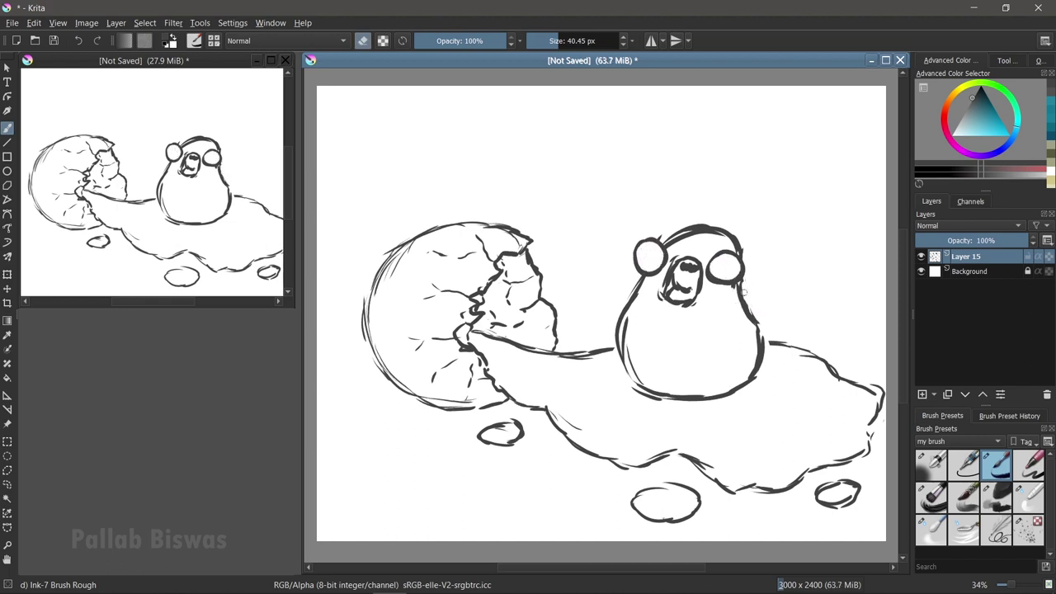
Step: Shift the yolk character to the right and paint the background layer teal
drag(656, 211, 660, 213)
key(ctrl+t)
drag(706, 296, 727, 290)
key(b)
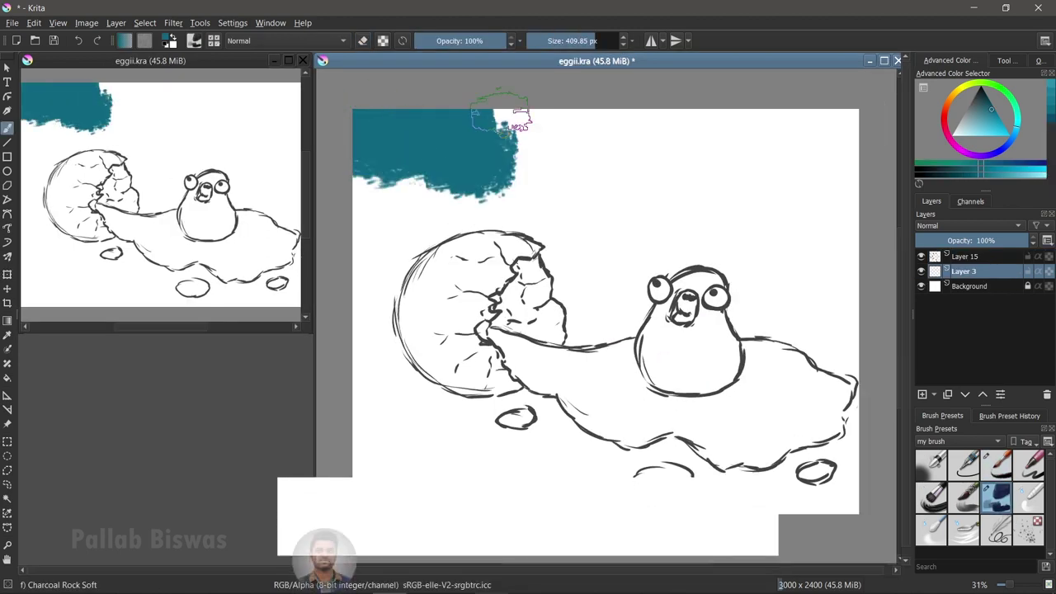
drag(502, 105, 849, 124)
mouse_move(849, 198)
mouse_down()
mouse_move(743, 190)
mouse_move(429, 215)
mouse_move(825, 247)
mouse_move(413, 281)
mouse_move(795, 239)
mouse_move(578, 371)
mouse_move(363, 430)
mouse_move(577, 445)
mouse_move(796, 487)
mouse_move(600, 424)
mouse_move(809, 490)
mouse_move(353, 496)
mouse_up()
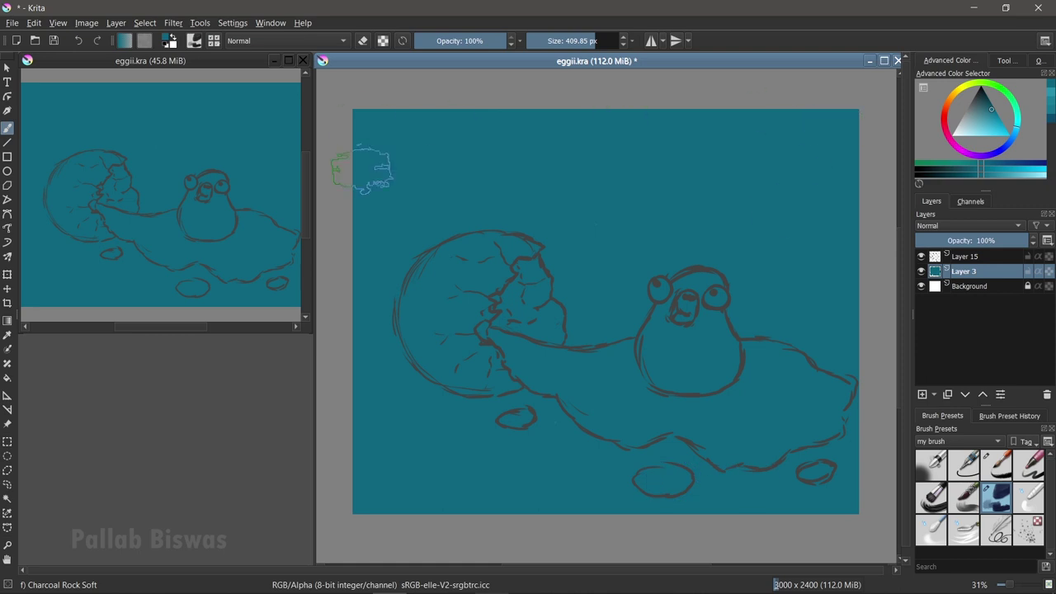
Step: Nudge the sketch layer up and left and fade it to low opacity
key(Page_Up)
key(ctrl+t)
drag(608, 354, 588, 329)
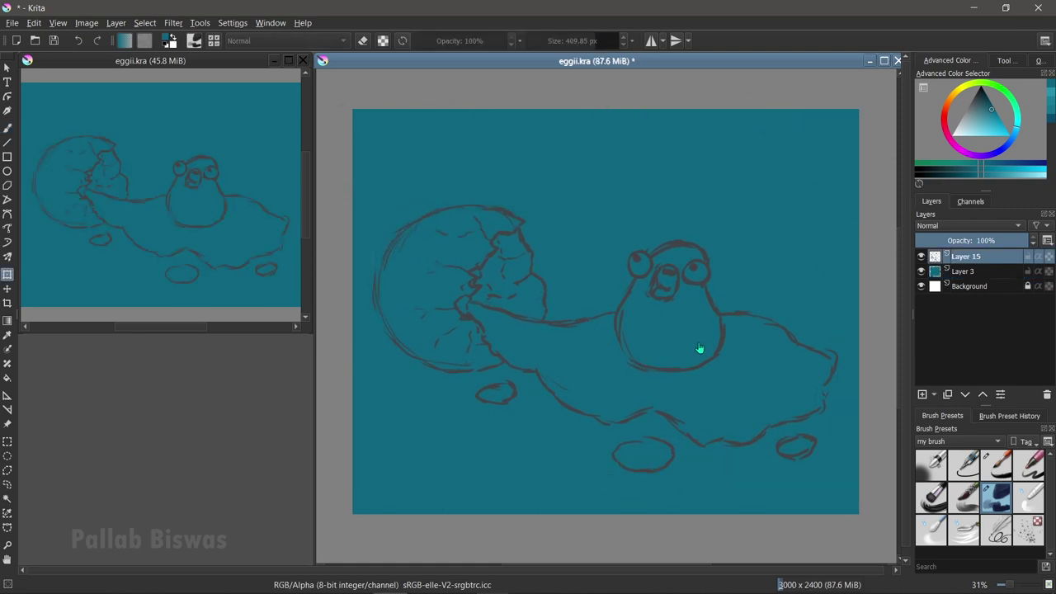
key(b)
drag(1023, 240, 957, 240)
Step: On a new layer, fill an elliptical eggshell with light cream and move it up-left
key(Insert)
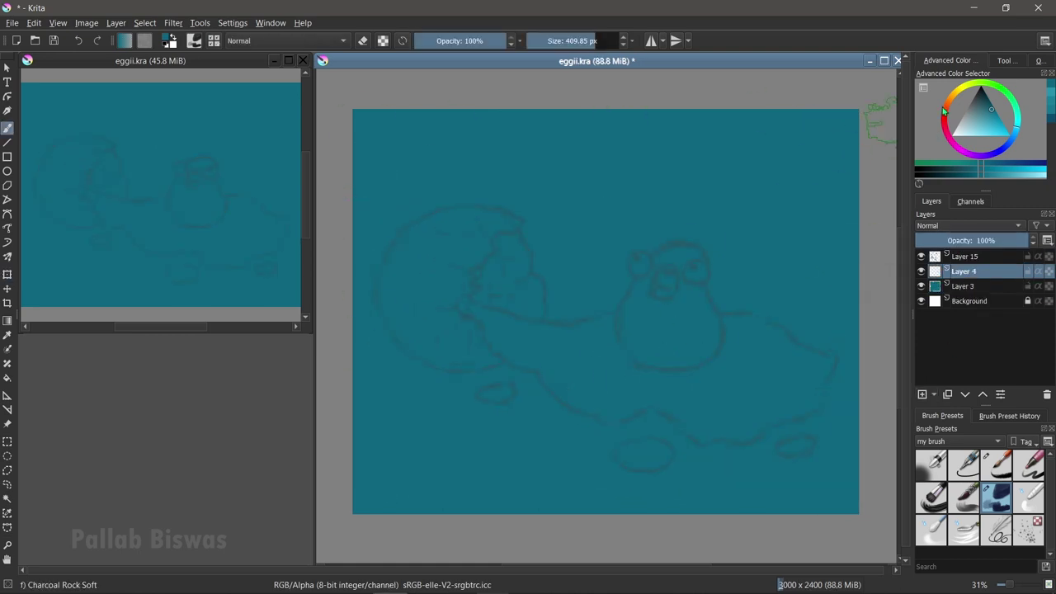
mouse_move(945, 115)
mouse_down()
mouse_move(982, 85)
mouse_move(959, 136)
mouse_up()
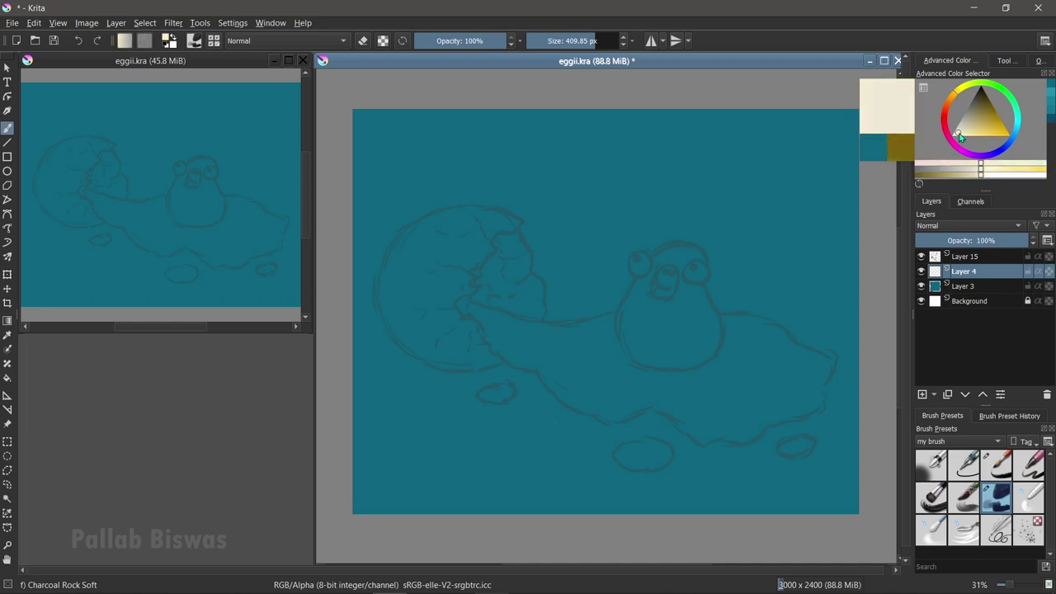
key(j)
drag(388, 228, 578, 398)
key(b)
drag(413, 239, 416, 388)
drag(529, 247, 532, 379)
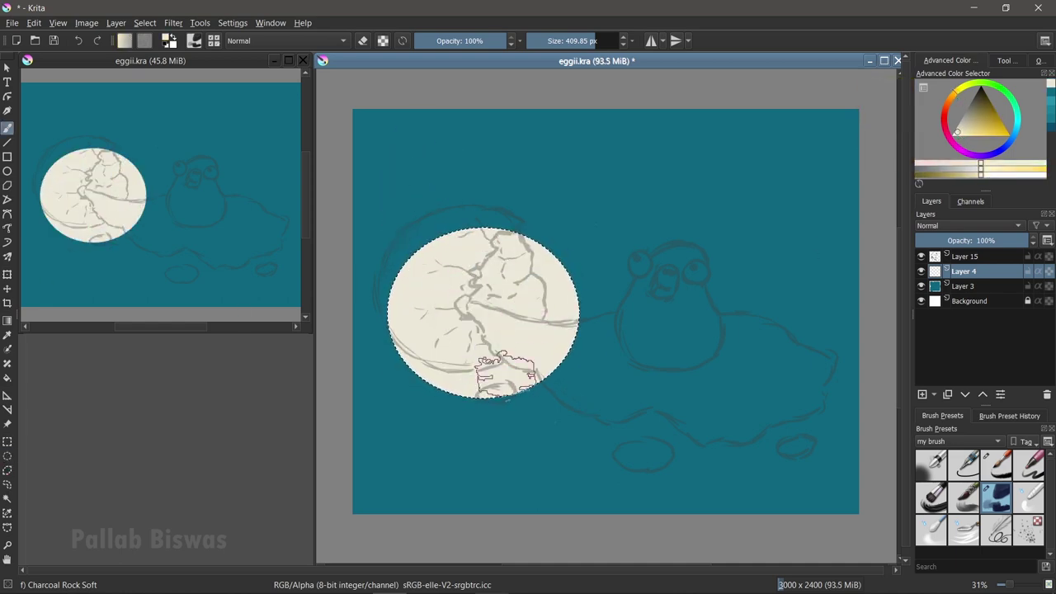
key(t)
drag(488, 327, 472, 305)
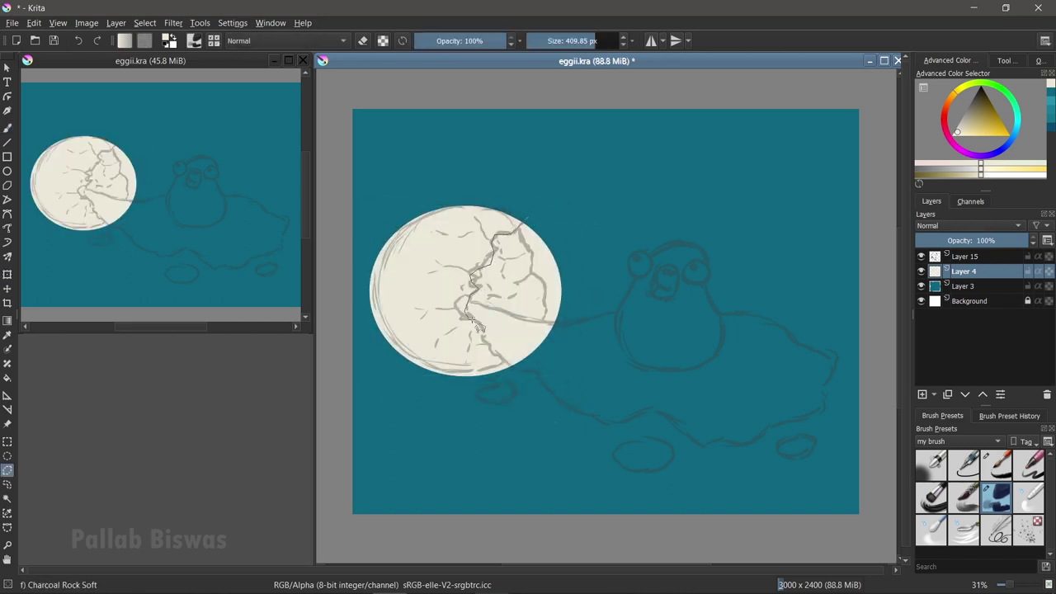
Step: Erase the egg's right half along the jagged crack edge
mouse_move(518, 373)
mouse_down()
mouse_move(531, 170)
mouse_move(496, 347)
mouse_up()
key(b)
key(e)
mouse_move(507, 201)
mouse_down()
mouse_move(512, 363)
mouse_move(544, 334)
mouse_up()
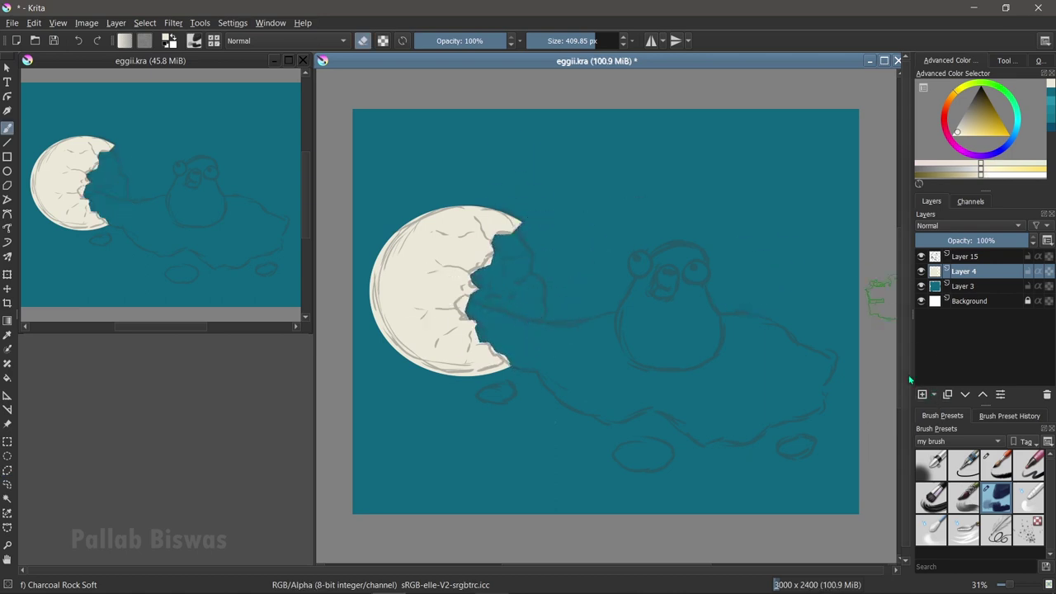
Step: Add a new layer for the shell interior, discarding an unneeded extra layer
click(962, 286)
key(Insert)
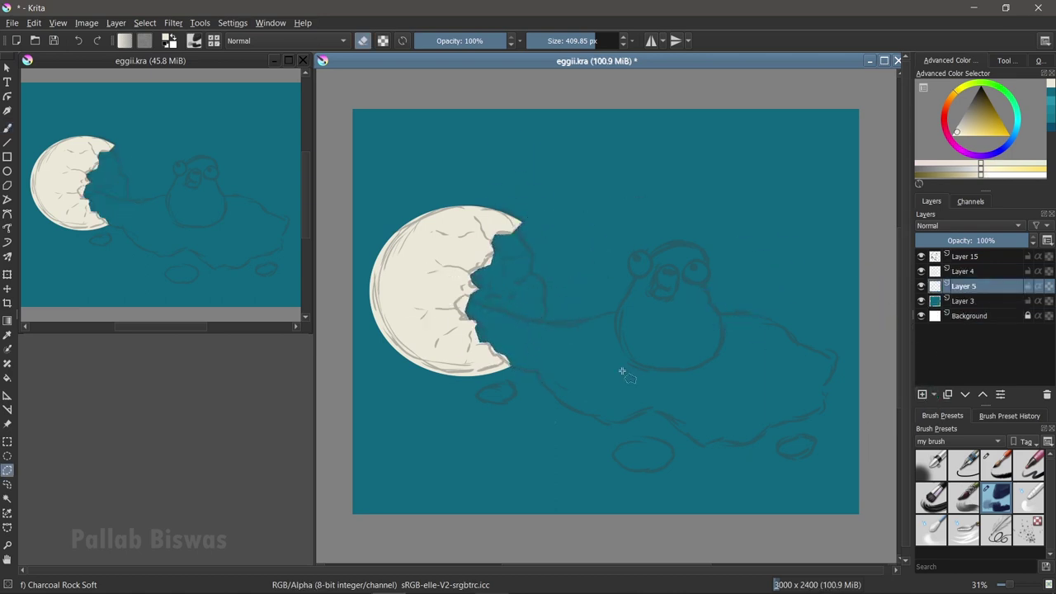
key(ctrl+z)
key(b)
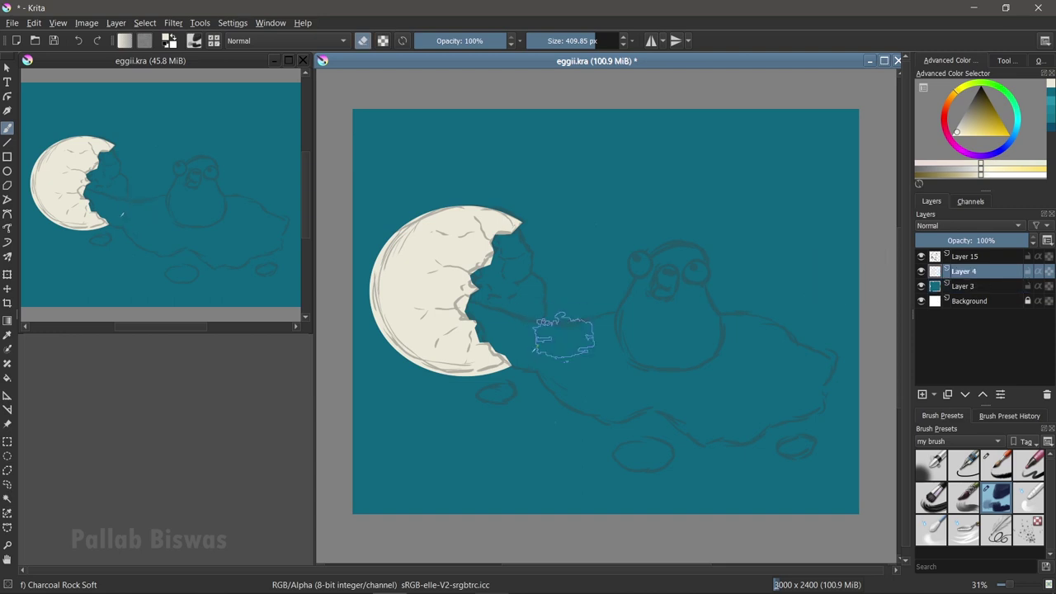
key(Insert)
Step: Paint the shell's broken inner area beige
scroll(528, 226, up, 3)
scroll(547, 207, up, 1)
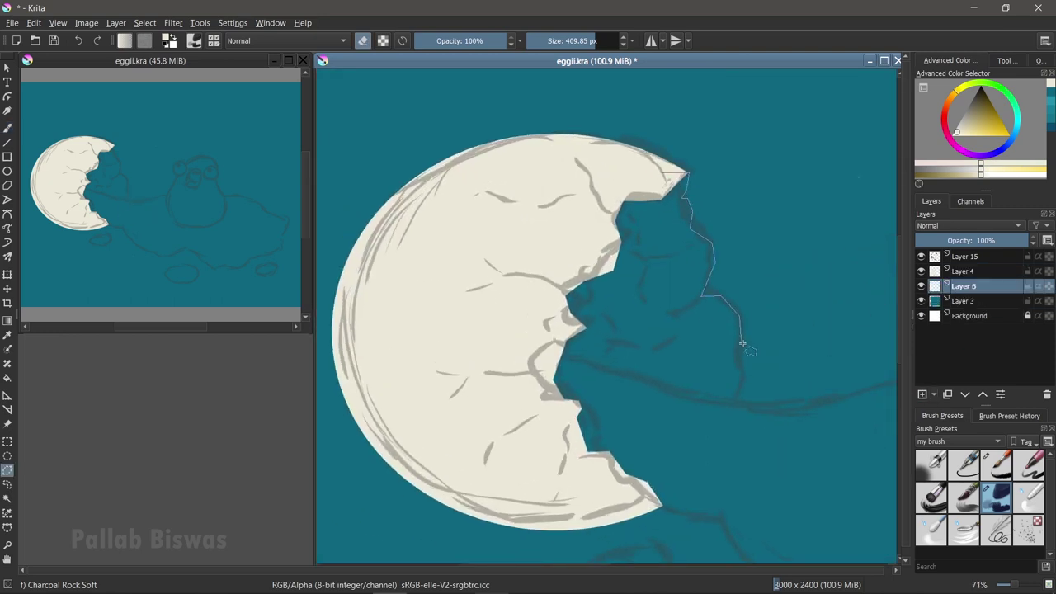
drag(660, 516, 685, 175)
key(b)
click(964, 124)
drag(627, 215, 578, 429)
drag(710, 429, 745, 359)
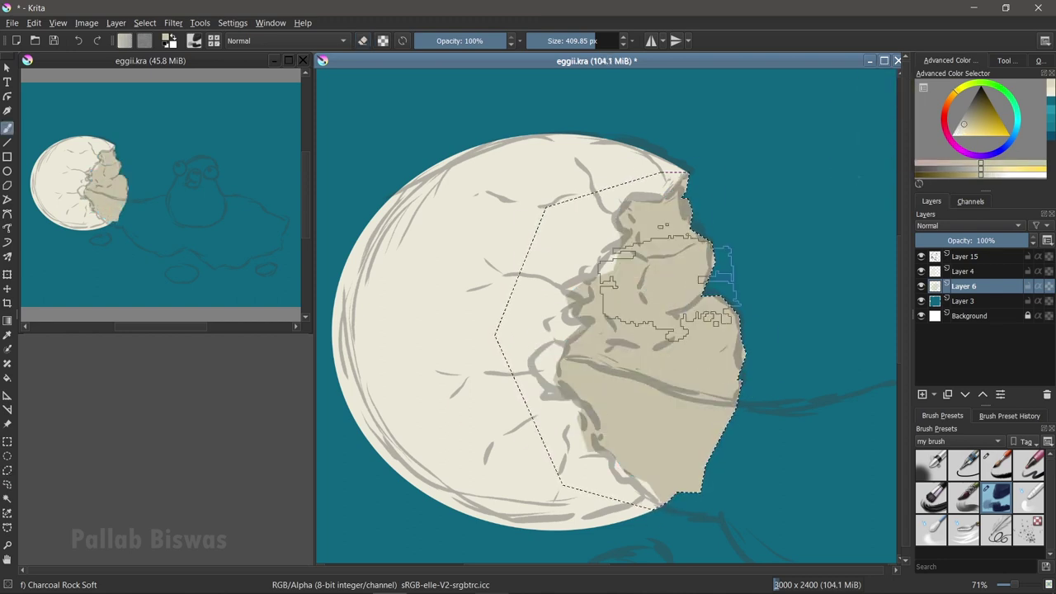
Step: Brush a wavy white egg-white edge with tendrils flowing right from the egg
drag(474, 290, 731, 307)
mouse_move(487, 298)
mouse_down()
mouse_move(570, 327)
mouse_move(559, 359)
mouse_up()
key(ctrl+z)
drag(487, 299, 611, 356)
Step: Close the egg-white outline with tendrils from the egg and hide the sketch layer
mouse_move(487, 299)
mouse_down()
mouse_move(556, 307)
mouse_move(735, 381)
mouse_up()
key(ctrl+z)
drag(587, 355, 807, 349)
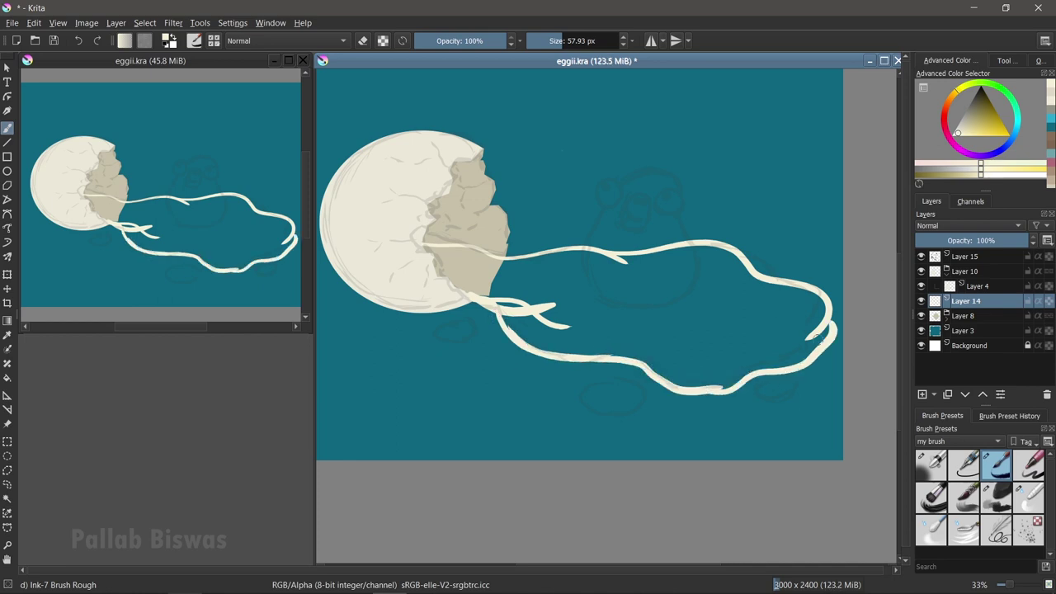
click(921, 256)
drag(456, 280, 480, 295)
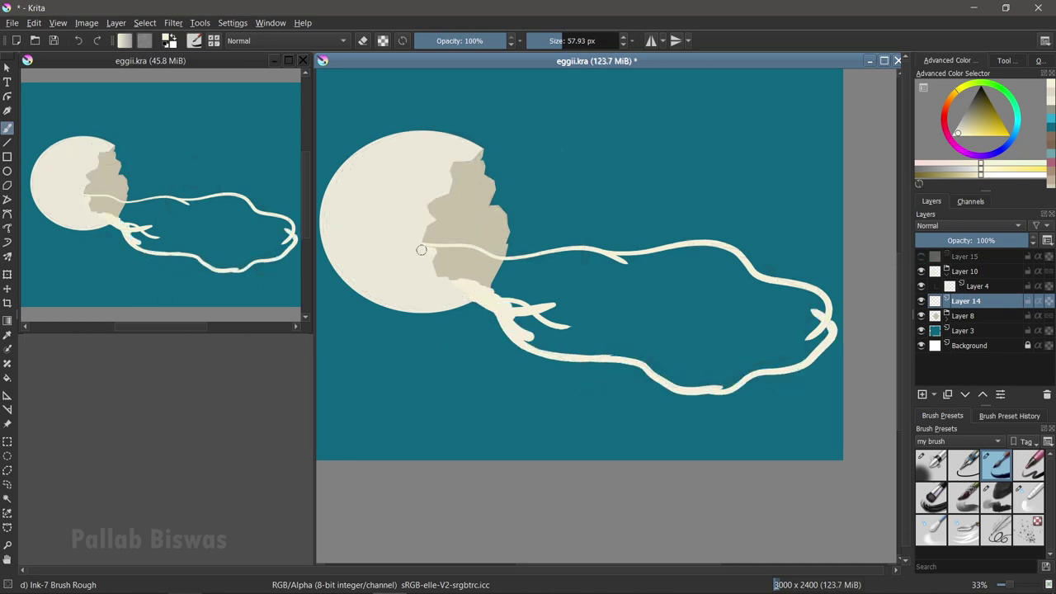
drag(465, 254, 537, 281)
drag(518, 321, 587, 350)
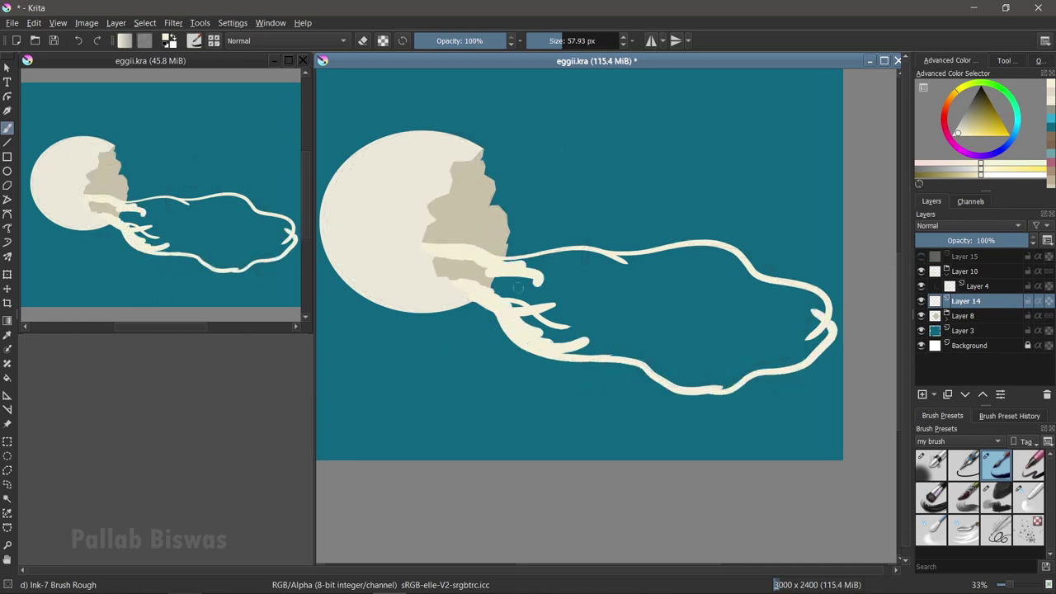
Step: Fill the whole spilled egg white with solid cream
drag(577, 301, 784, 330)
mouse_move(507, 273)
mouse_down()
mouse_move(536, 306)
mouse_move(530, 267)
mouse_move(656, 265)
mouse_up()
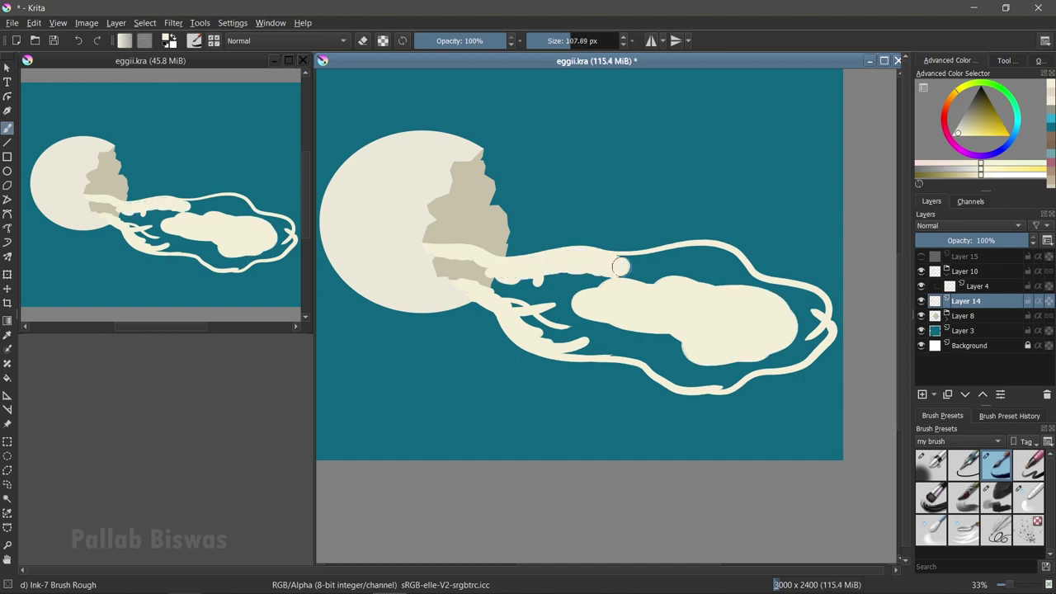
mouse_move(437, 264)
mouse_down()
mouse_move(561, 314)
mouse_move(568, 281)
mouse_move(632, 344)
mouse_move(611, 339)
mouse_move(662, 259)
mouse_move(728, 294)
mouse_move(727, 396)
mouse_move(821, 347)
mouse_up()
mouse_move(660, 363)
mouse_down()
mouse_move(825, 341)
mouse_move(772, 306)
mouse_up()
drag(518, 335, 581, 362)
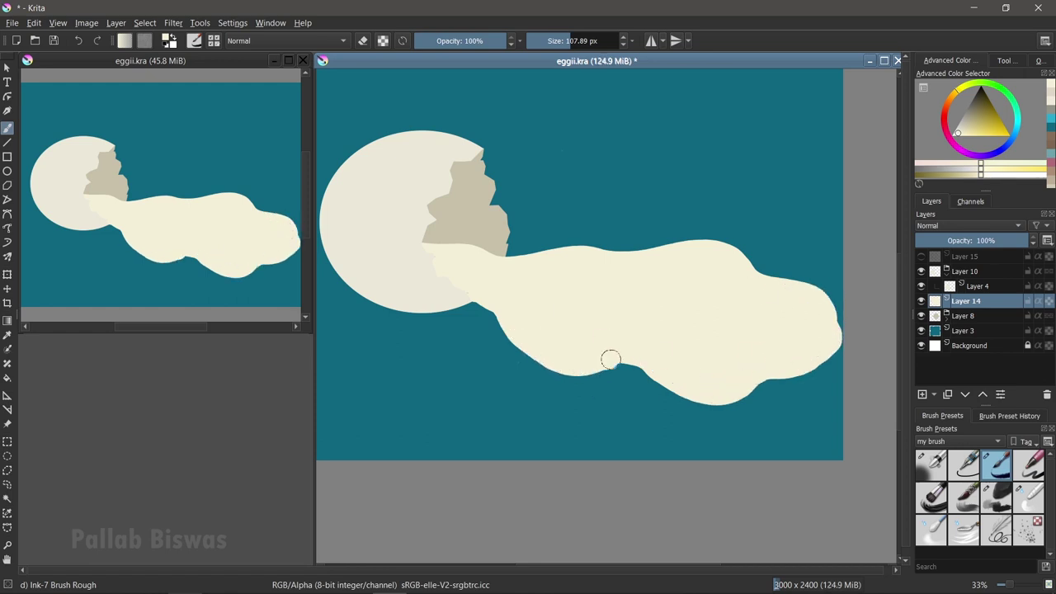
Step: Fill oval droplet selections with cream and shrink one, moving it left
key(b)
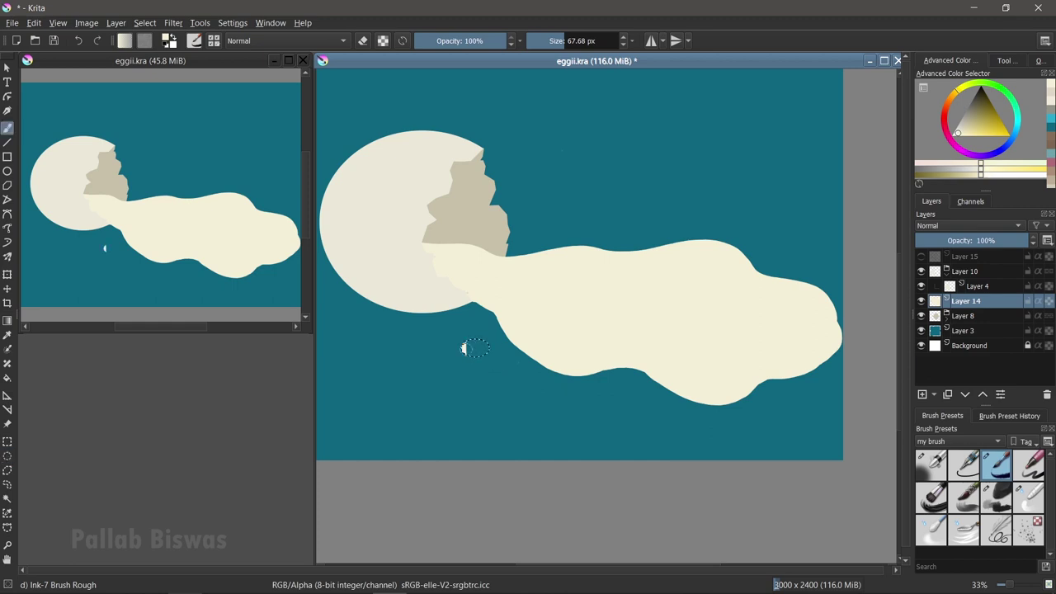
click(475, 349)
key(ctrl+t)
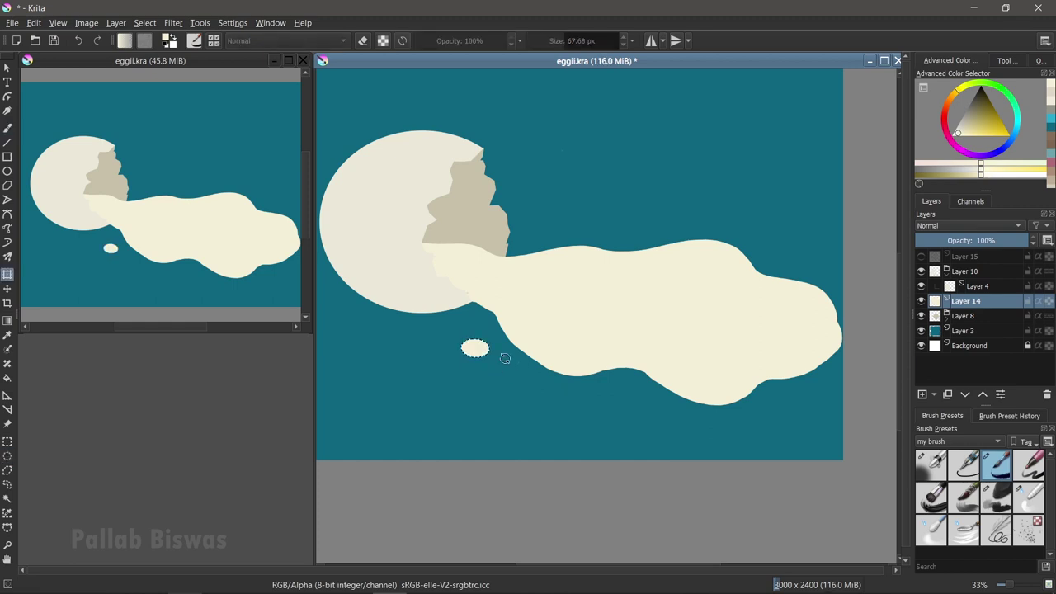
key(ctrl+shift+a)
key(shift+BackSpace)
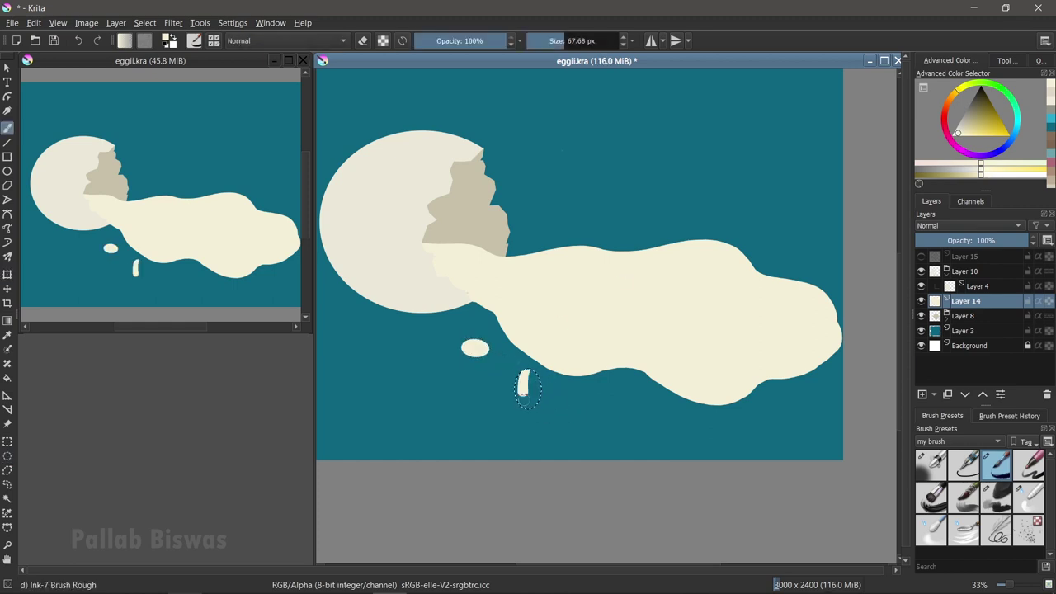
key(ctrl+t)
drag(570, 400, 587, 387)
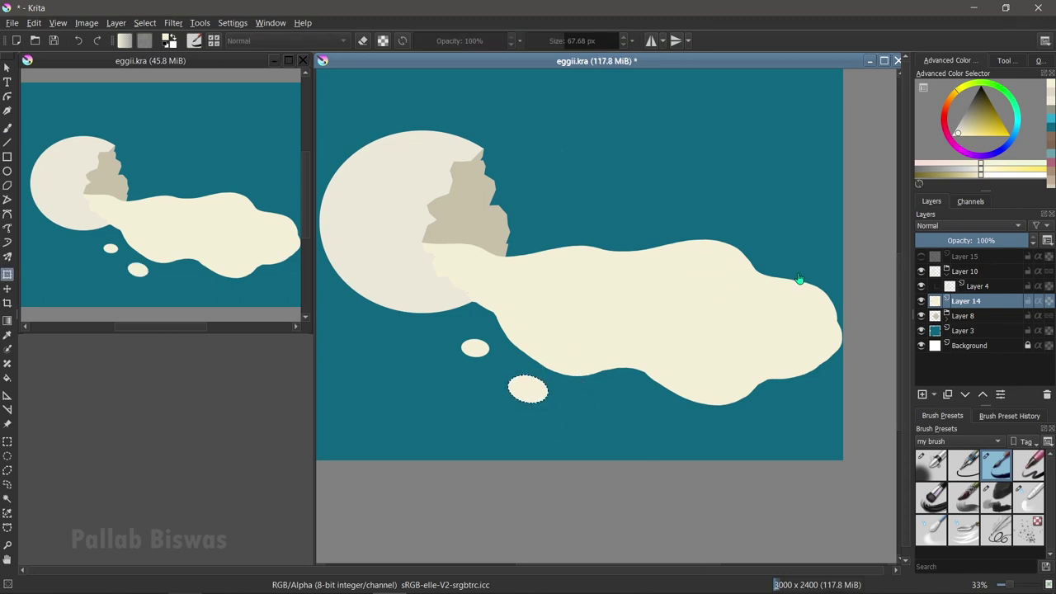
Step: Select another oval droplet, reshape it, and transform the small droplet
click(7, 459)
drag(608, 384, 646, 415)
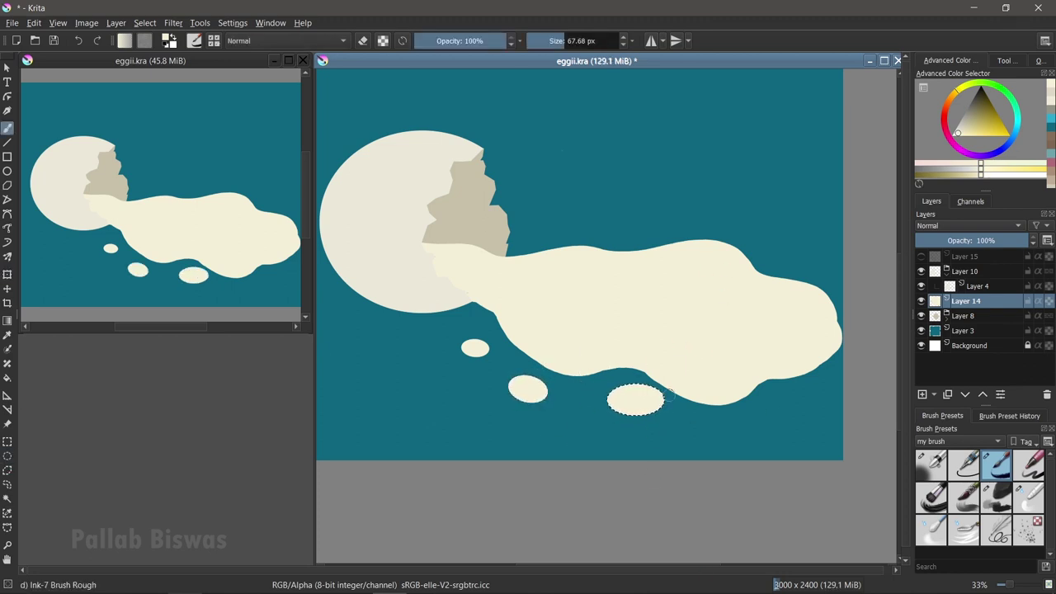
key(Return)
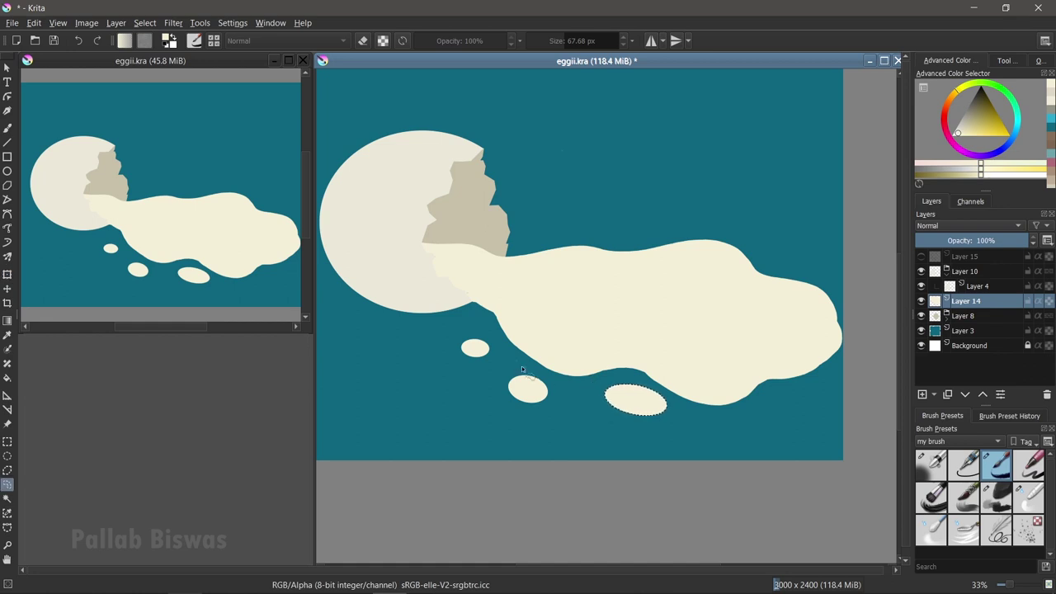
key(ctrl+t)
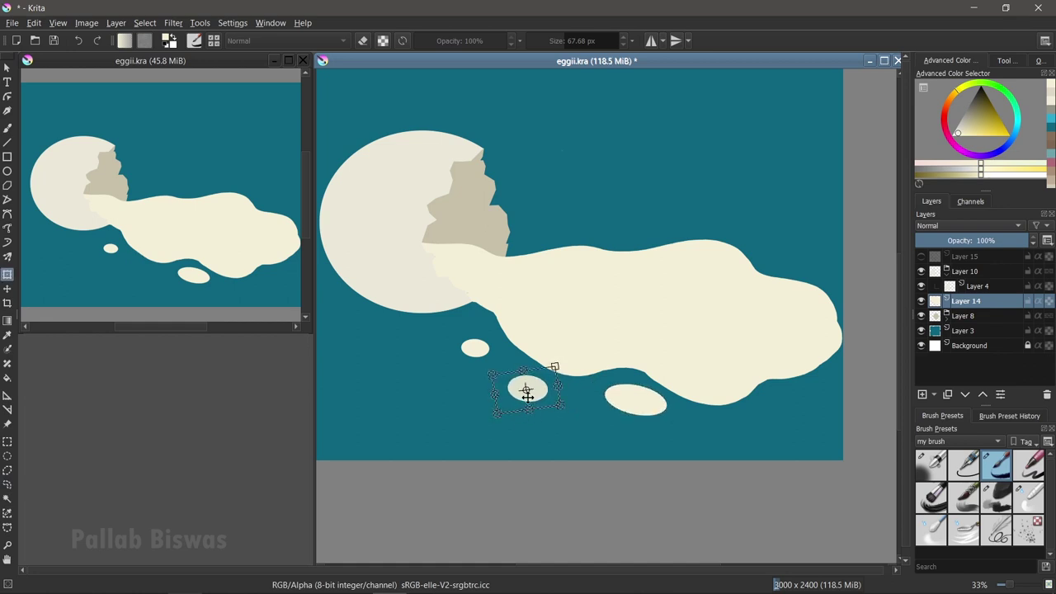
key(Return)
drag(483, 332, 455, 368)
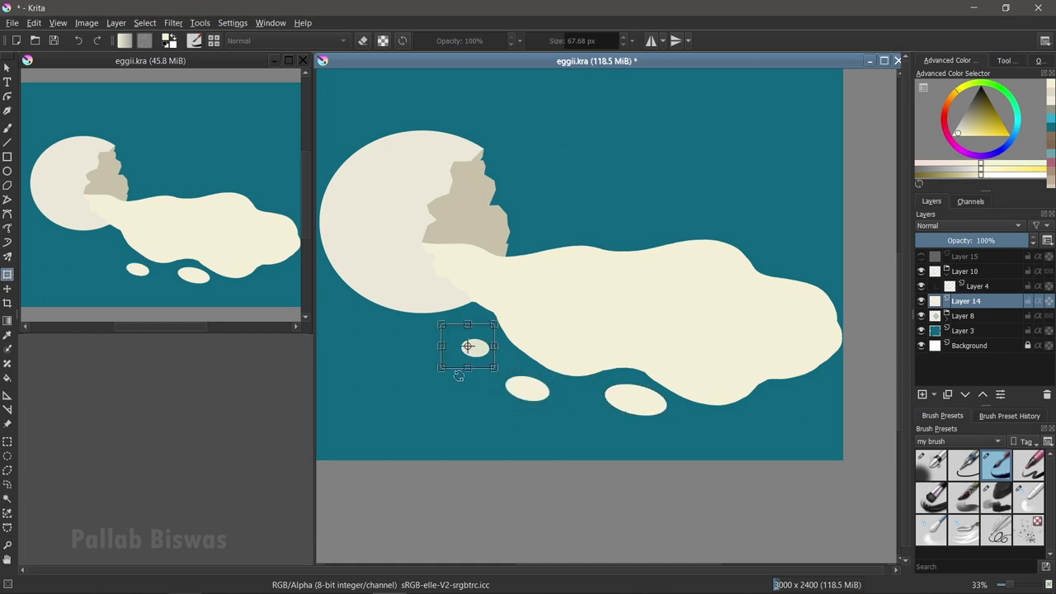
key(ctrl+t)
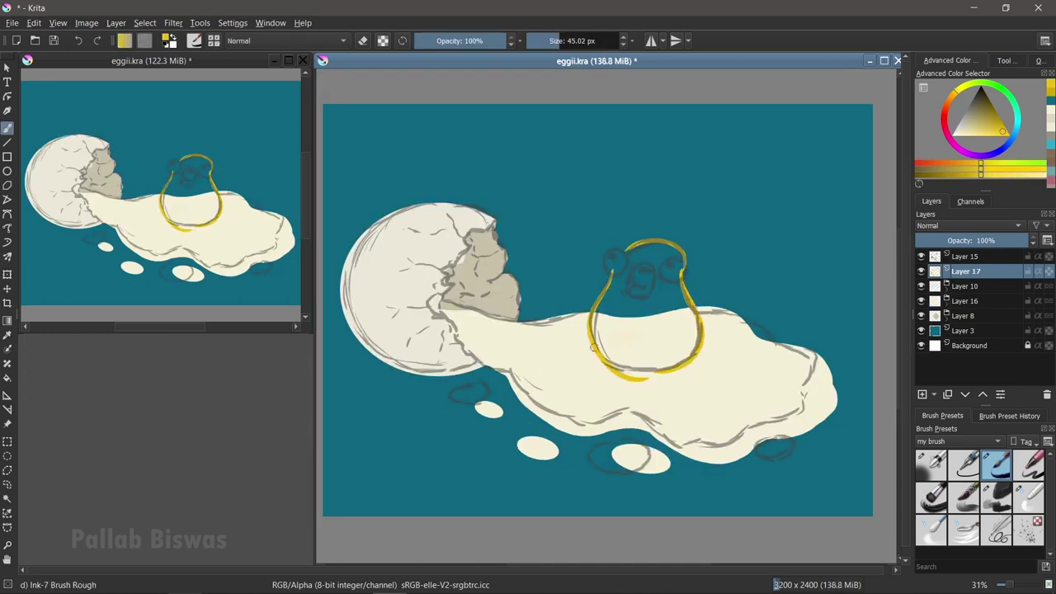
Step: Stroke the bottom of the yolk outline in yellow, checking it against the sketch
drag(593, 347, 672, 357)
drag(605, 349, 640, 384)
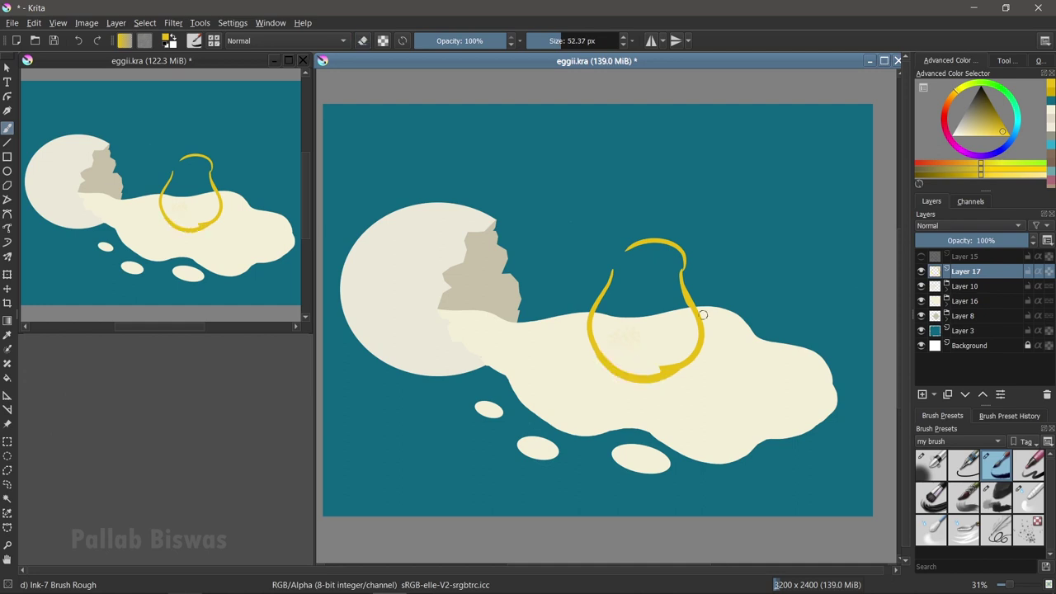
key(ctrl+z)
key(ctrl+z)
click(922, 256)
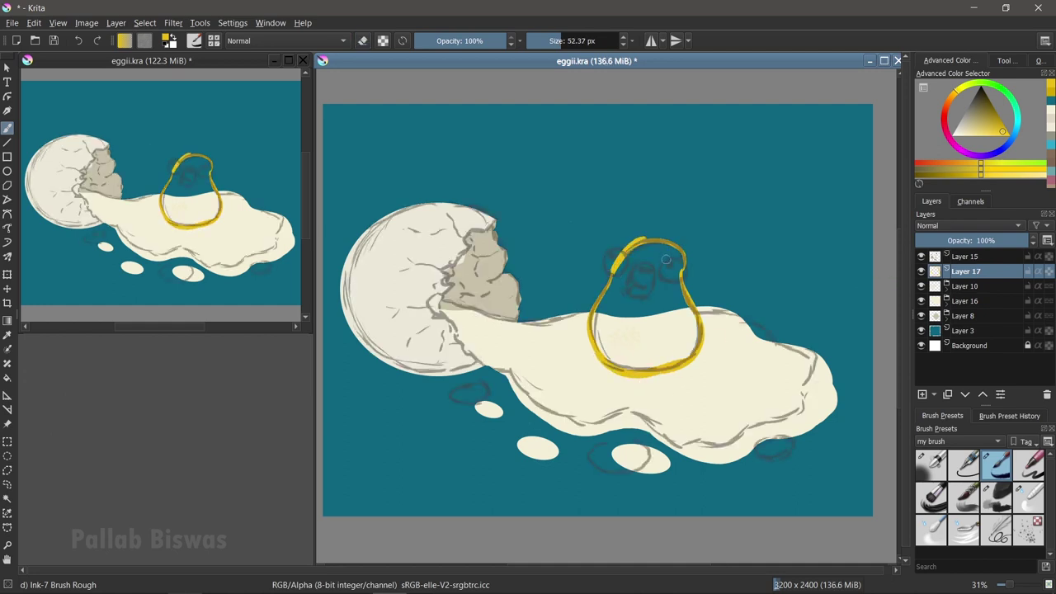
click(921, 256)
scroll(665, 306, up, 3)
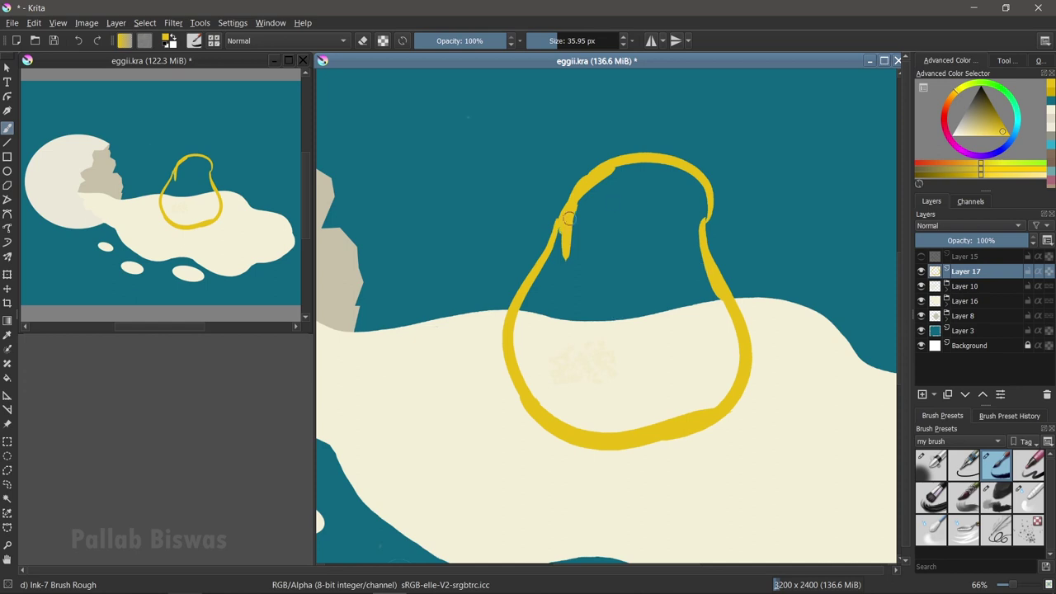
Step: Thicken the yolk's right side and fill its left and top with thick yellow
drag(707, 240, 730, 388)
drag(706, 210, 636, 177)
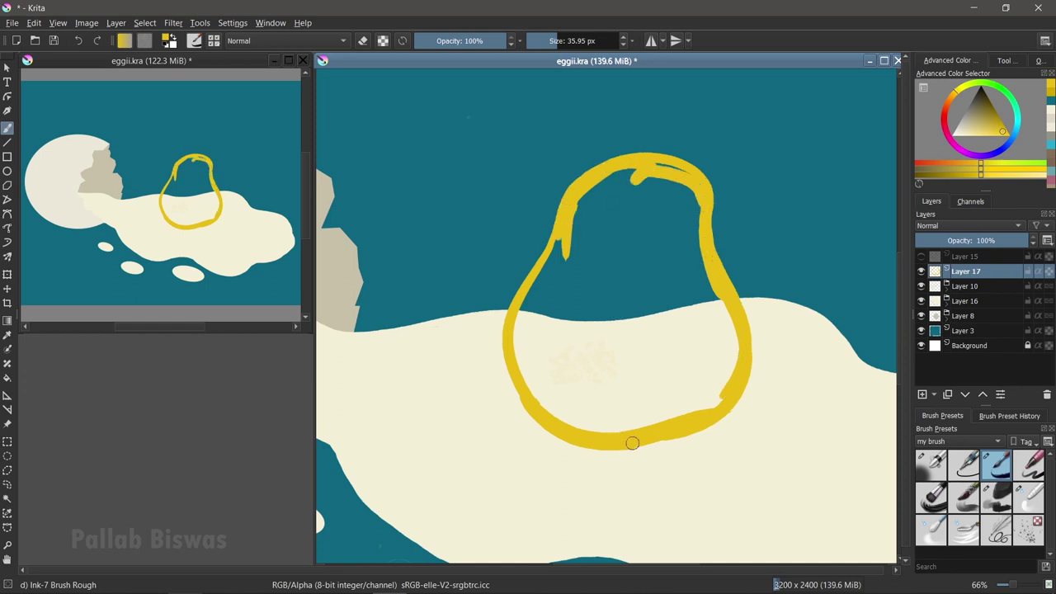
mouse_move(528, 363)
mouse_down()
mouse_move(614, 185)
mouse_move(627, 231)
mouse_up()
mouse_move(553, 330)
mouse_down()
mouse_move(636, 200)
mouse_move(715, 338)
mouse_move(585, 408)
mouse_move(618, 266)
mouse_move(652, 408)
mouse_move(636, 229)
mouse_up()
key(2)
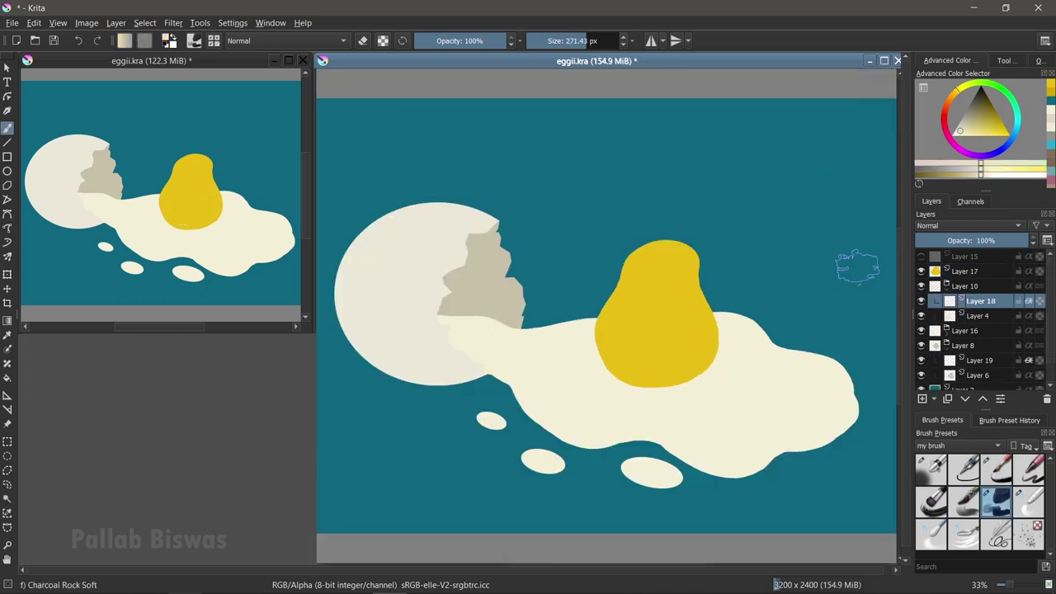
Step: Paint low-opacity tan texture on the lower eggshell, darkest at the lower left
click(962, 128)
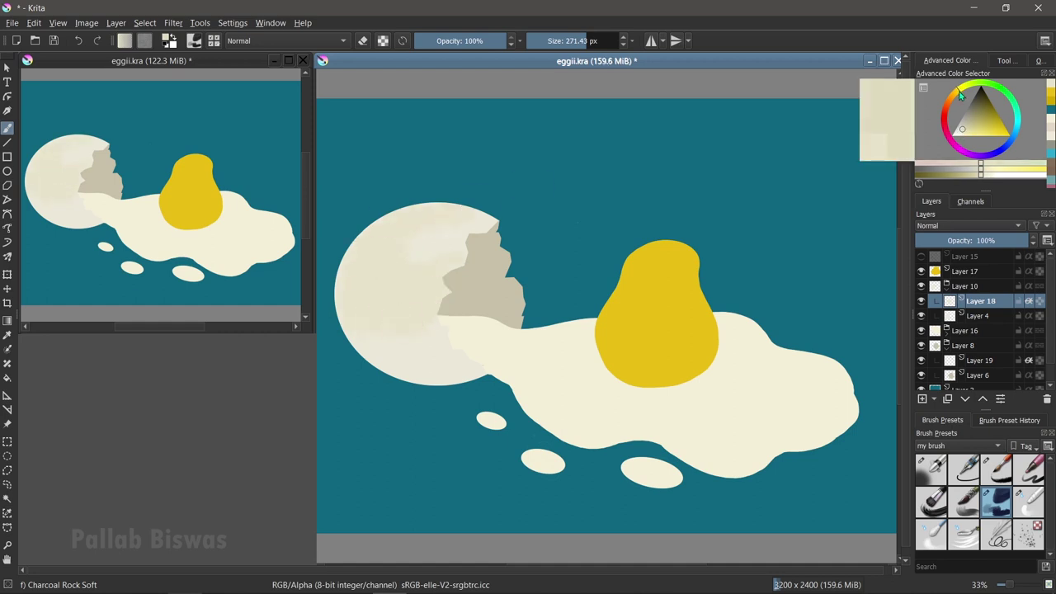
key(o)
key(o)
key(o)
drag(419, 361, 472, 370)
click(969, 128)
click(970, 123)
mouse_move(347, 297)
mouse_down()
mouse_move(371, 338)
mouse_move(478, 366)
mouse_up()
click(975, 117)
mouse_move(343, 317)
mouse_down()
mouse_move(401, 377)
mouse_move(436, 389)
mouse_up()
drag(334, 288, 483, 389)
Step: Sample the egg's tan and paint darker tan shading across the lower egg
ctrl+click(384, 288)
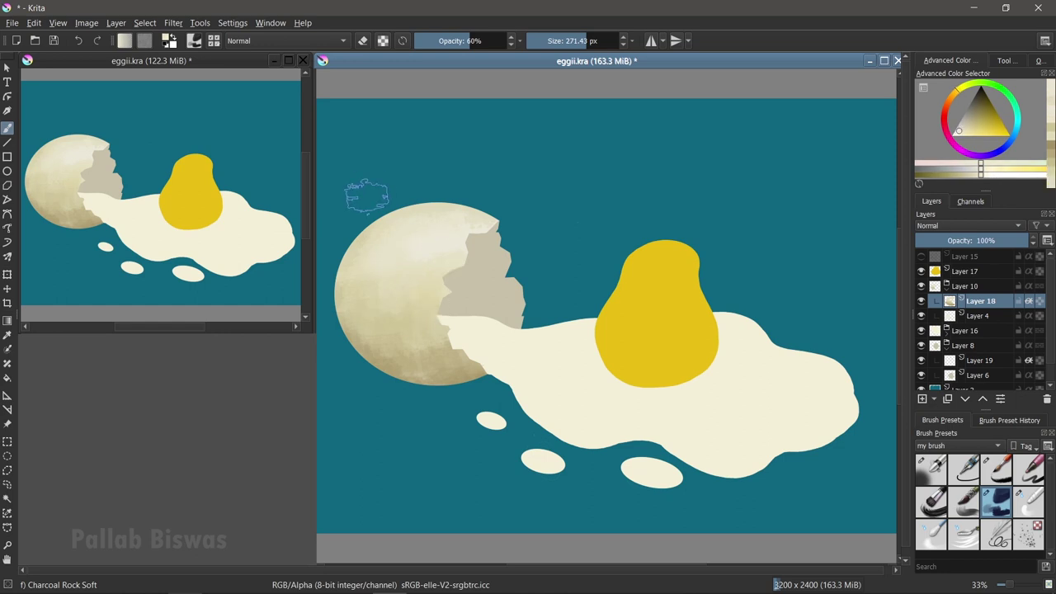
click(347, 322)
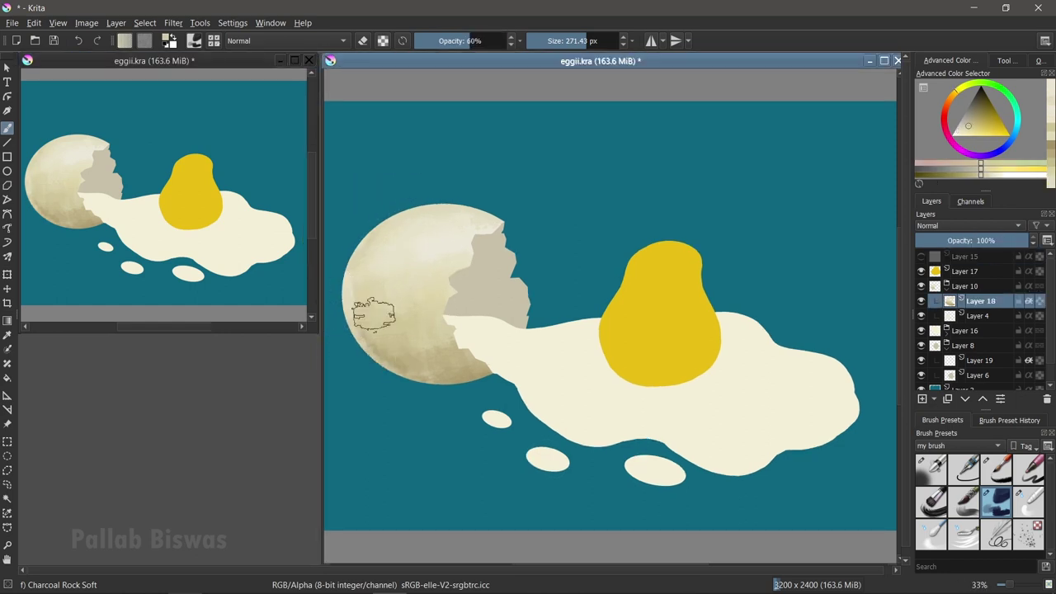
scroll(540, 381, up, 2)
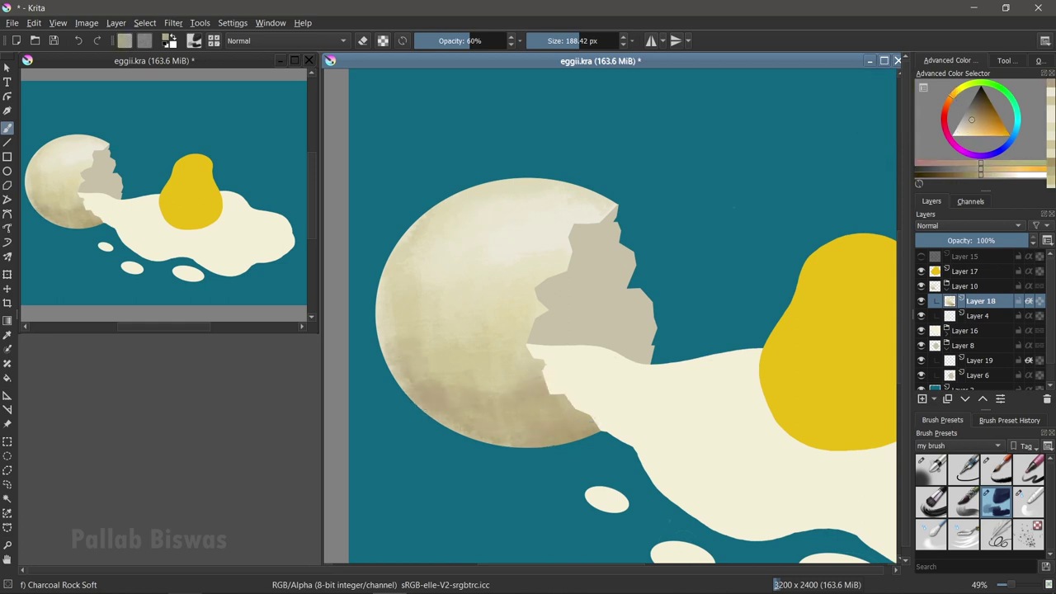
click(961, 138)
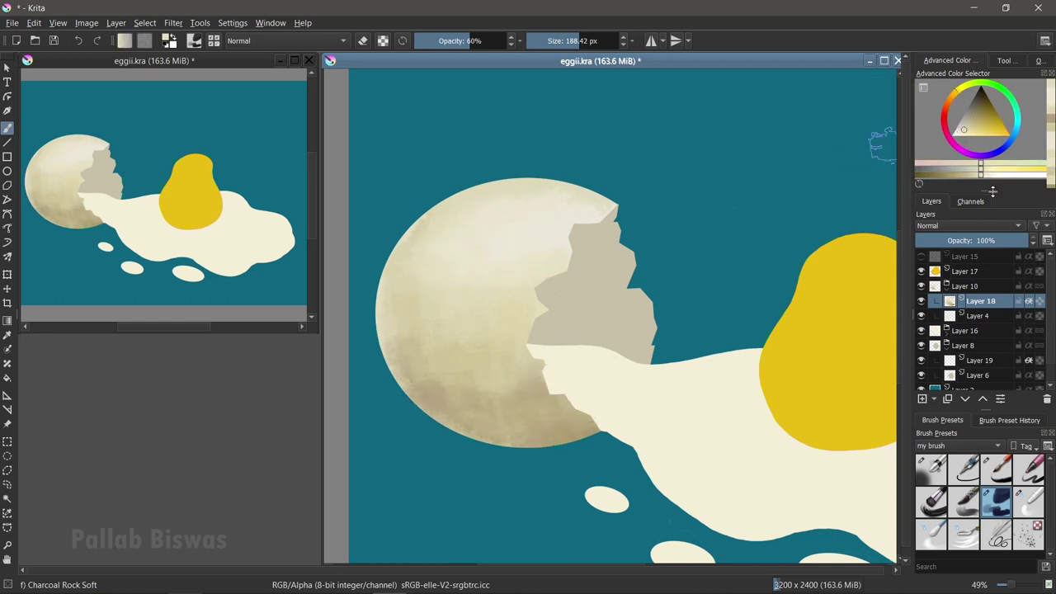
key(slash)
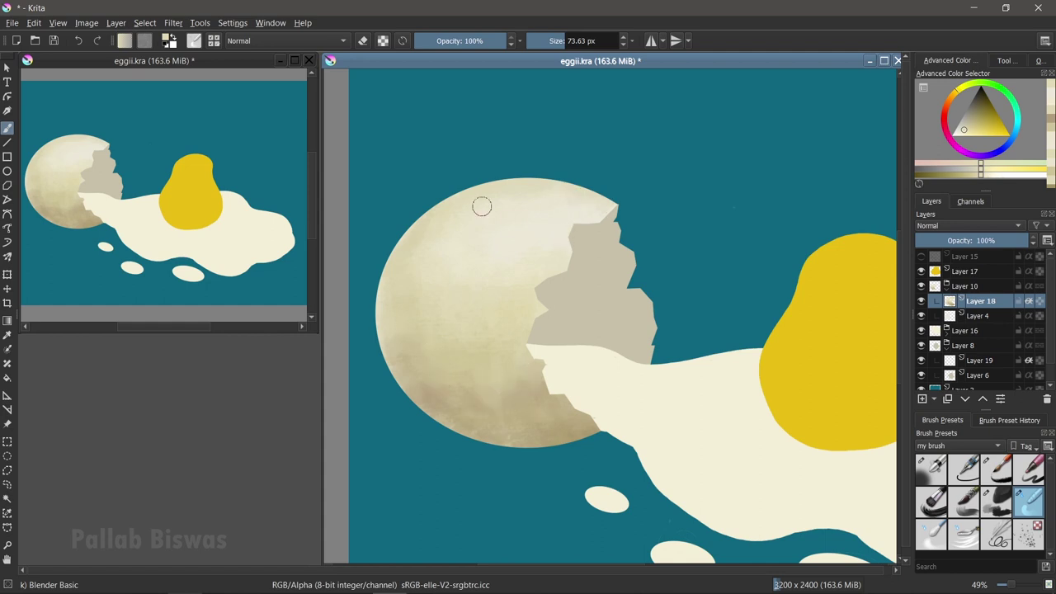
ctrl+click(546, 440)
key(slash)
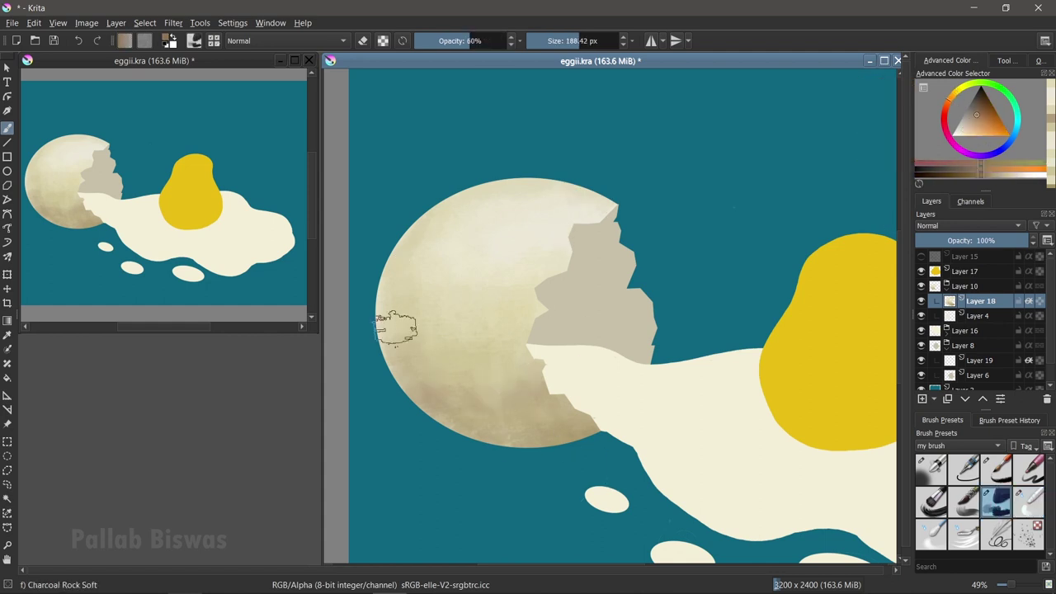
mouse_move(396, 347)
mouse_down()
mouse_move(483, 401)
mouse_move(554, 377)
mouse_move(544, 438)
mouse_up()
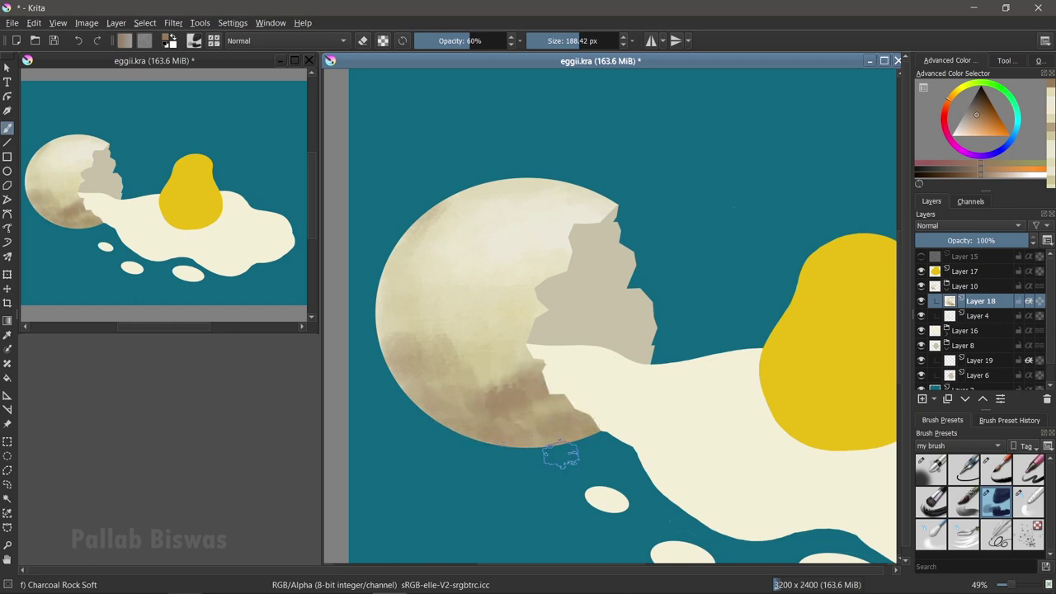
Step: Lighten the middle-left shell with beige and blend in teal and pale beige tints
ctrl+click(460, 396)
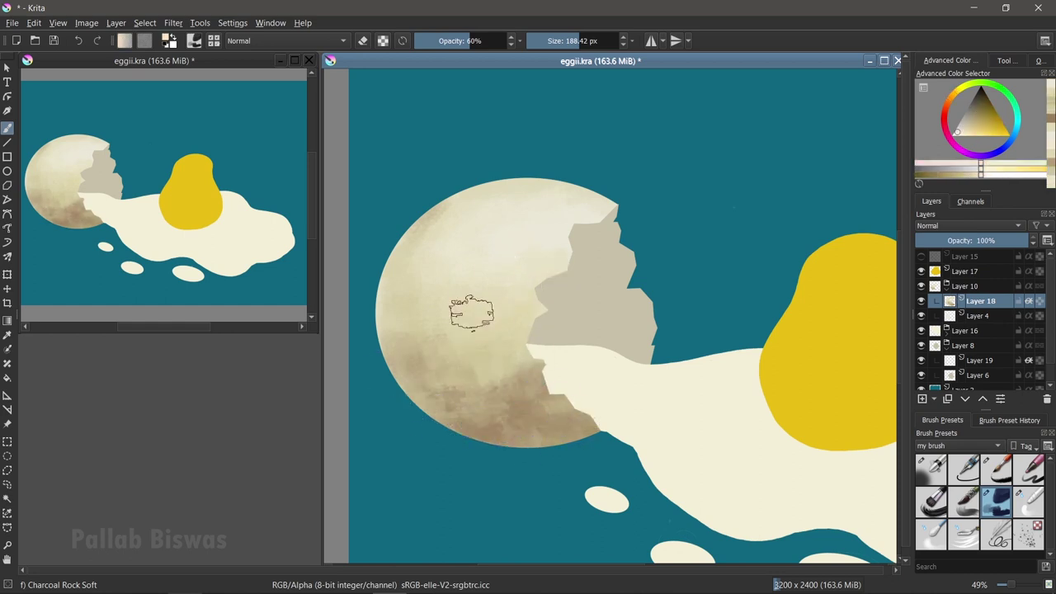
drag(471, 306, 444, 334)
ctrl+click(444, 334)
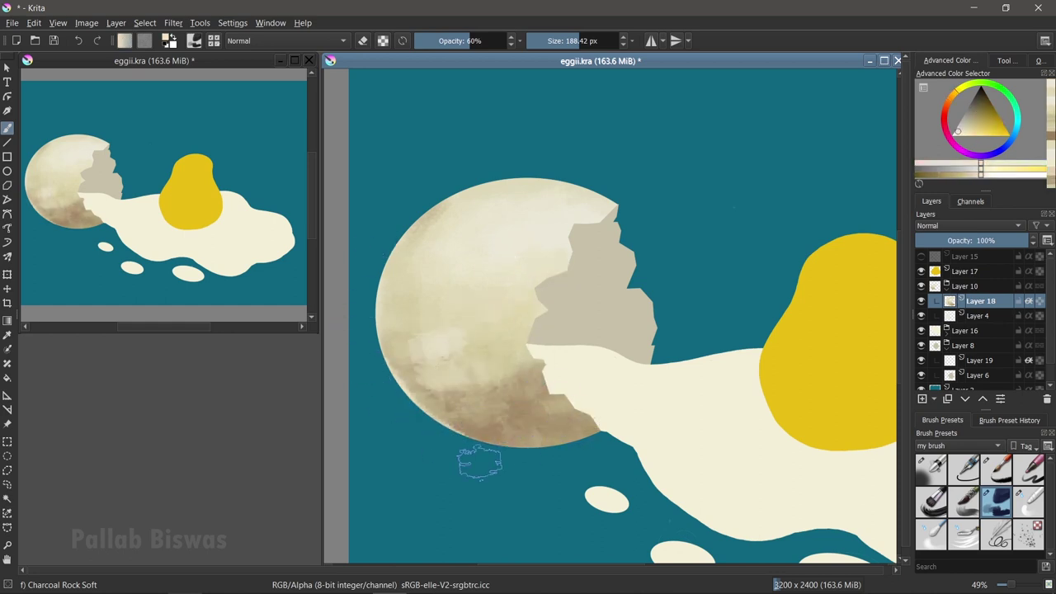
key(slash)
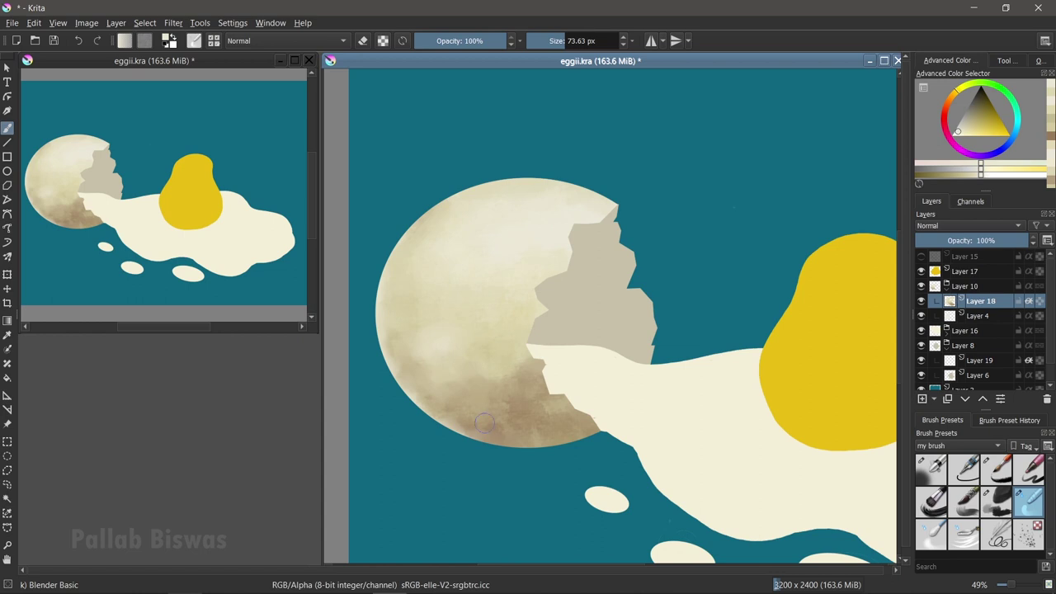
ctrl+click(741, 311)
key(slash)
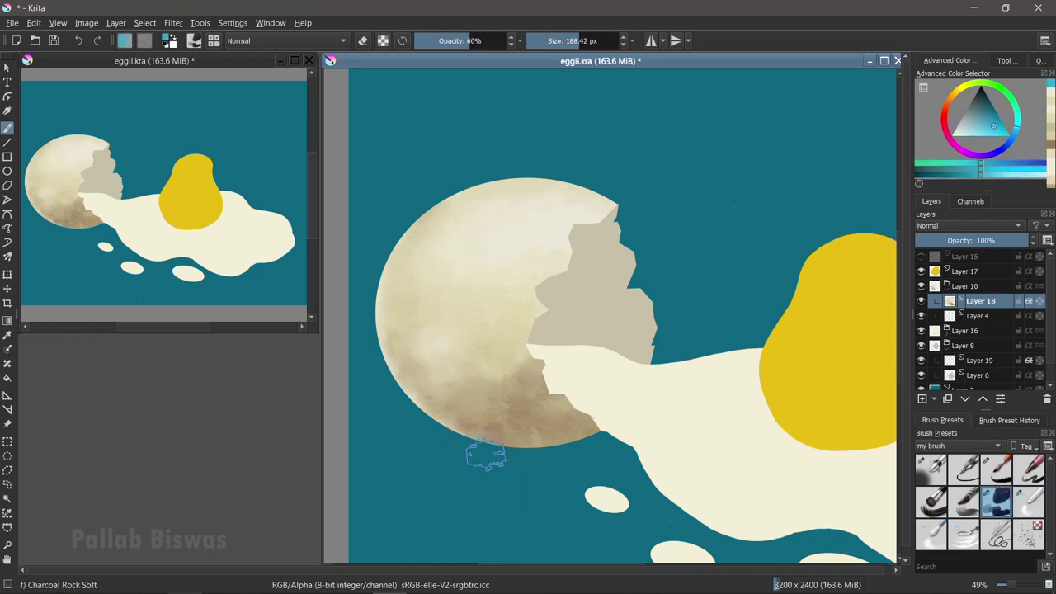
key(slash)
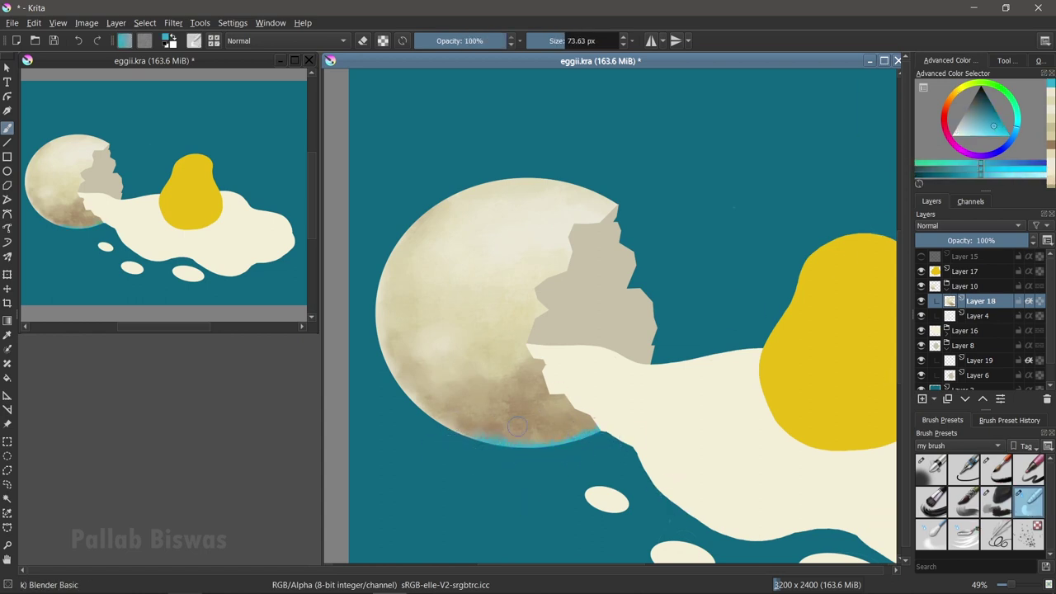
ctrl+click(516, 432)
key(slash)
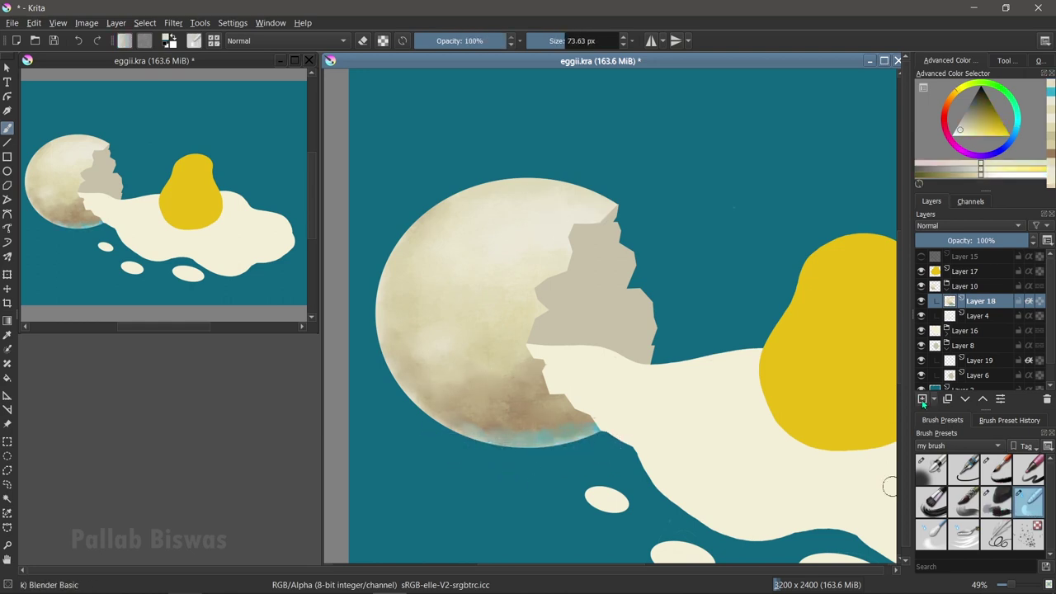
Step: Paint the grey inside of the shell with mauve strokes, darker along the inner edge
mouse_move(580, 281)
mouse_down()
mouse_move(594, 208)
mouse_move(598, 346)
mouse_move(613, 353)
mouse_up()
drag(615, 256, 618, 330)
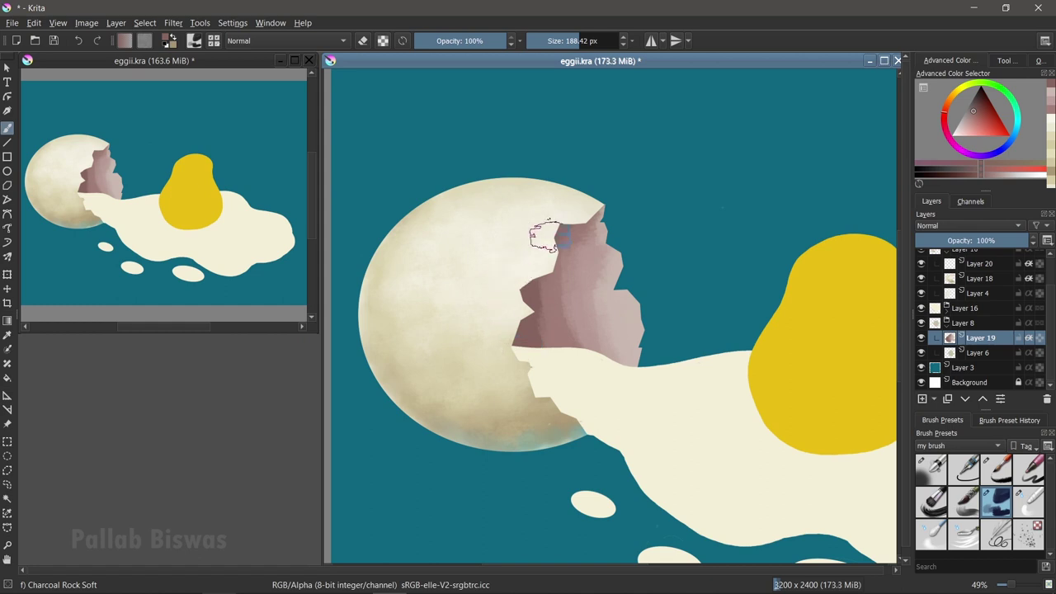
drag(548, 217, 549, 346)
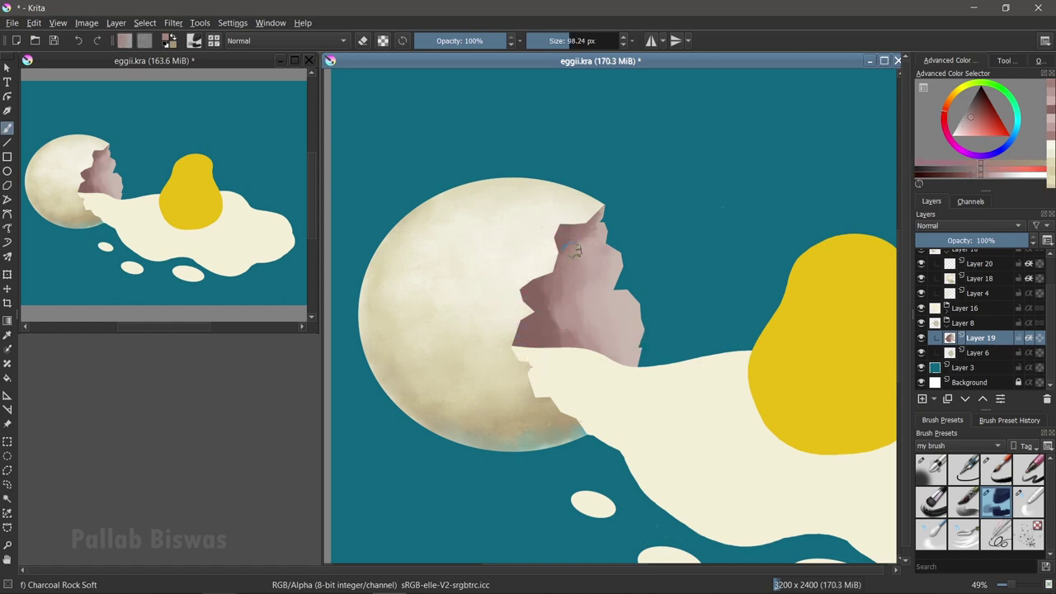
ctrl+click(528, 334)
ctrl+click(528, 334)
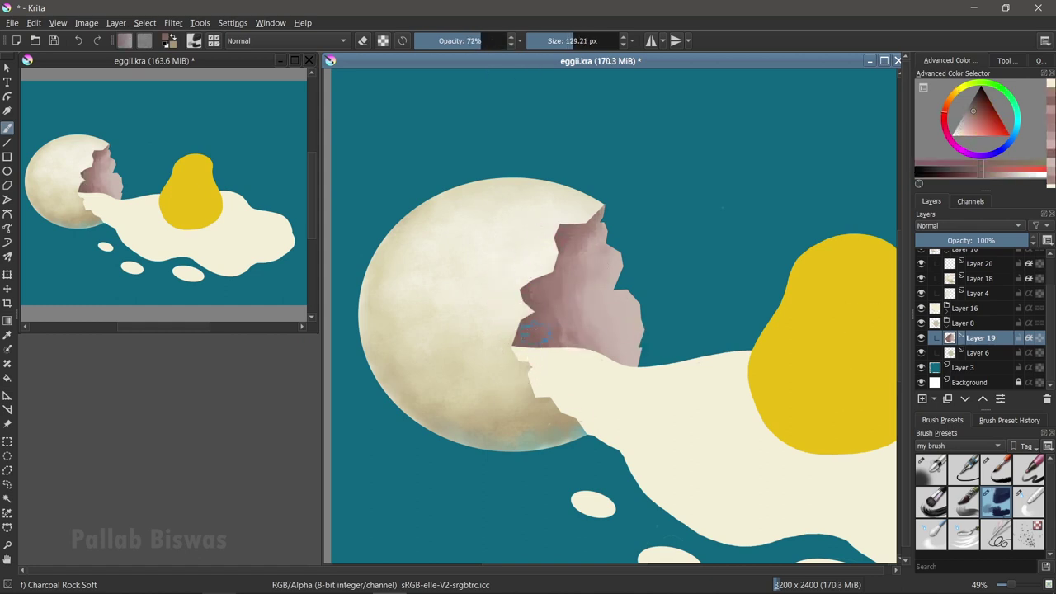
Step: Add light highlights on the right of the shell interior with the blending brush
key(slash)
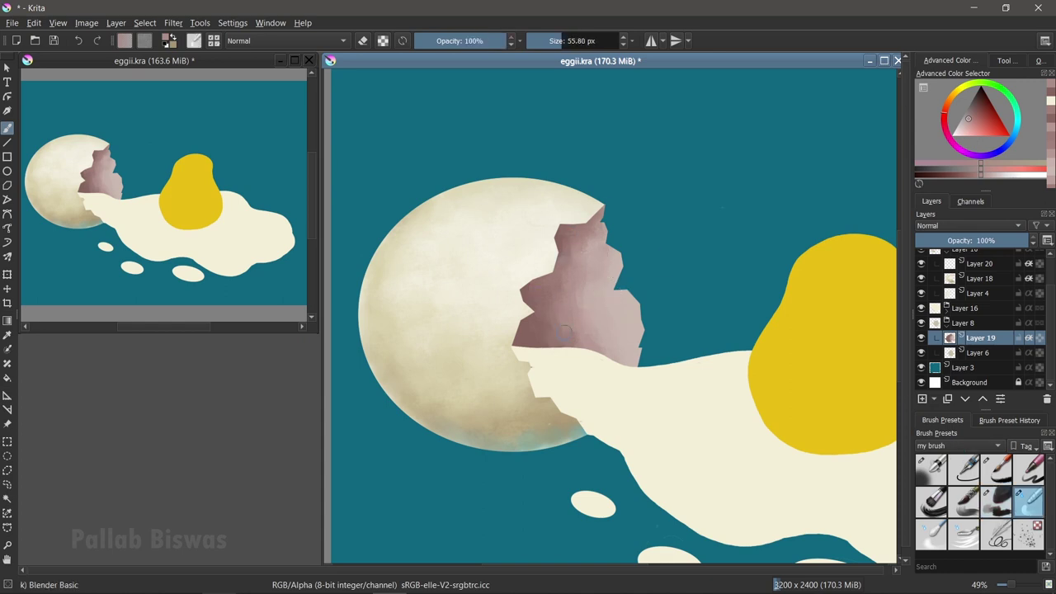
ctrl+click(588, 303)
drag(606, 260, 635, 355)
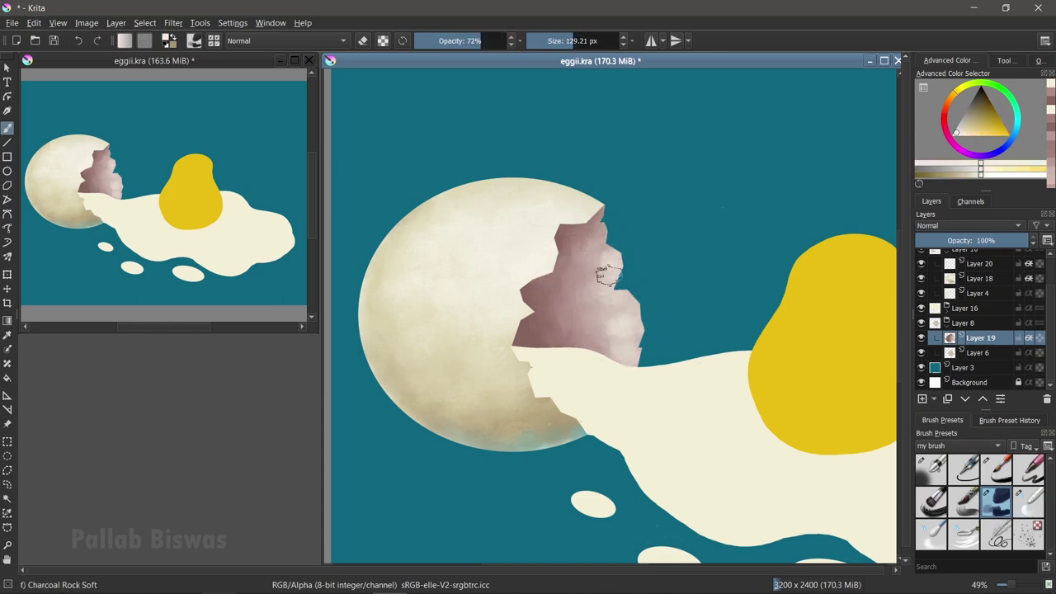
ctrl+click(833, 425)
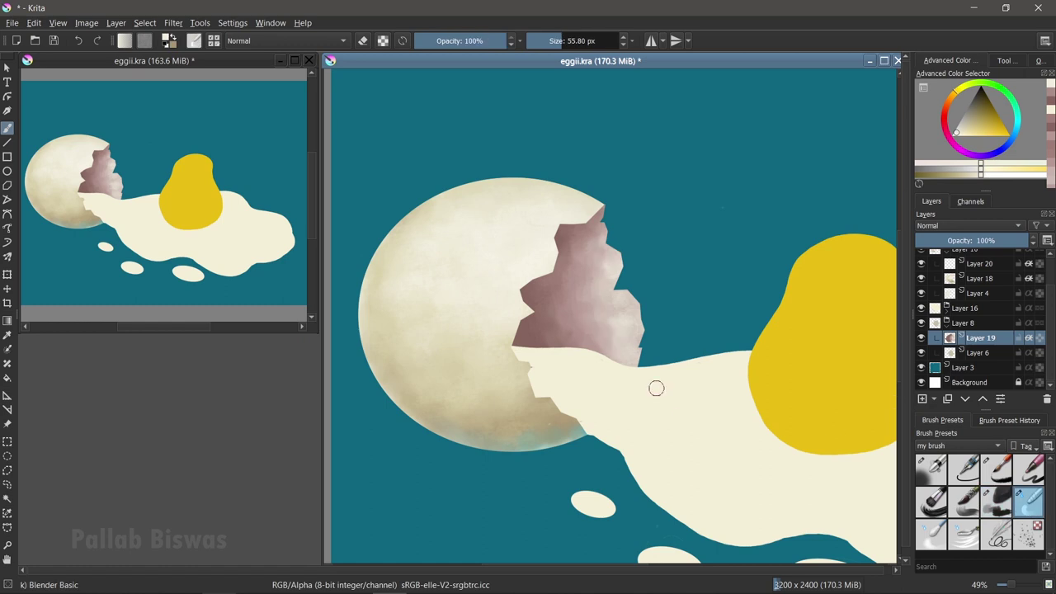
Step: Airbrush a light patch inside a freehand selection on the shell interior, then deselect
key(l)
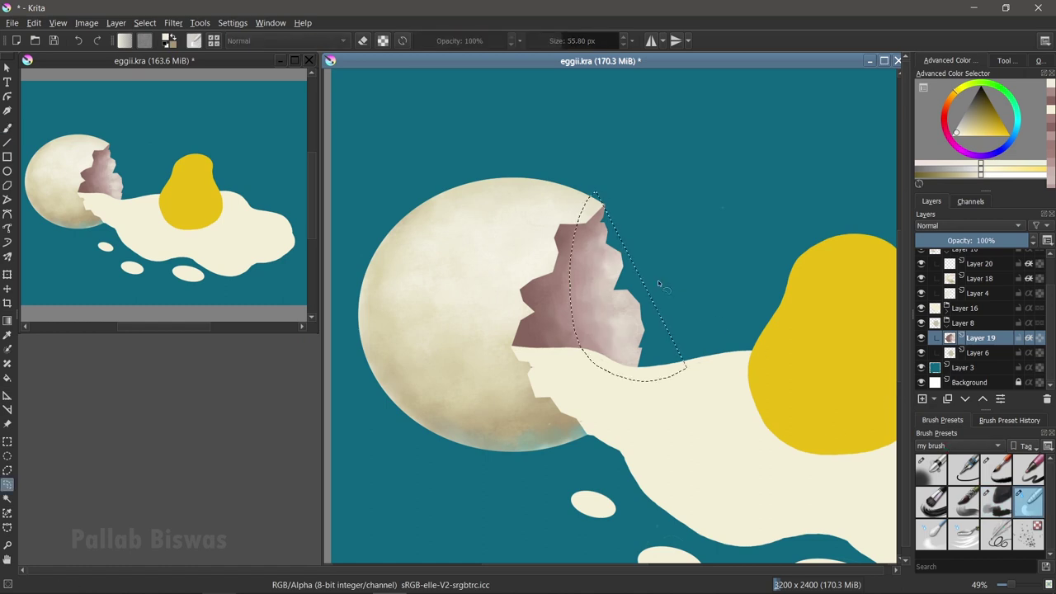
key(/)
ctrl+click(660, 349)
drag(600, 363, 568, 232)
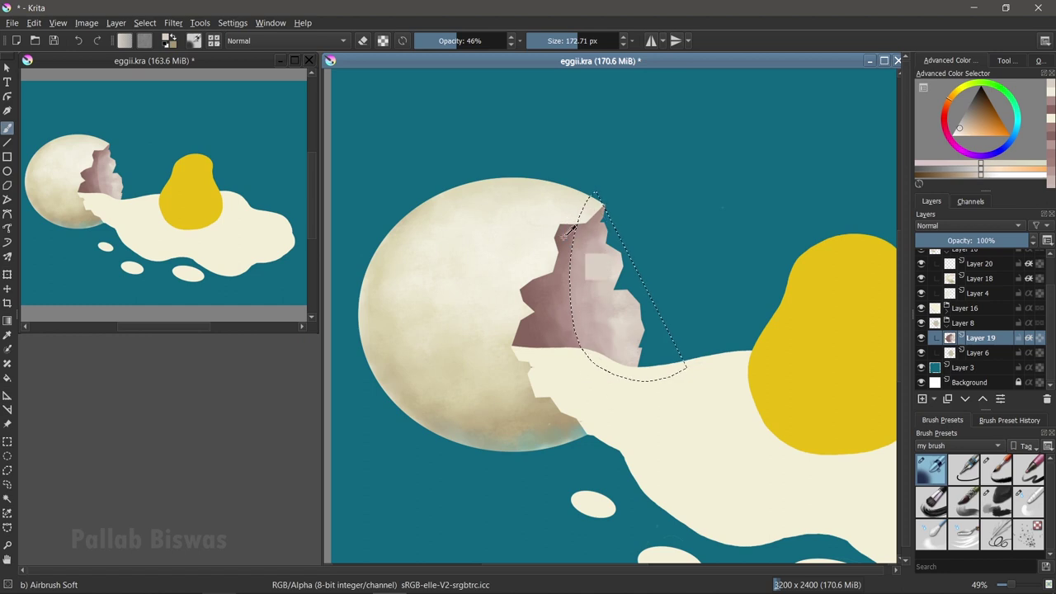
ctrl+click(568, 232)
key(ctrl+shift+a)
Step: Cycle through the blending brushes and return to Blender Basic
key(/)
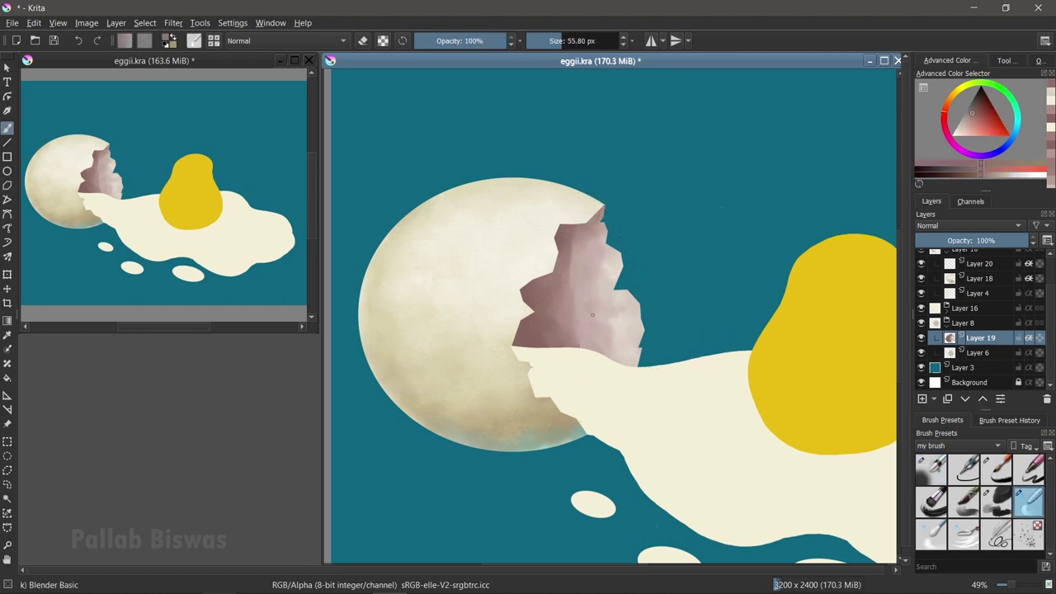
key(/)
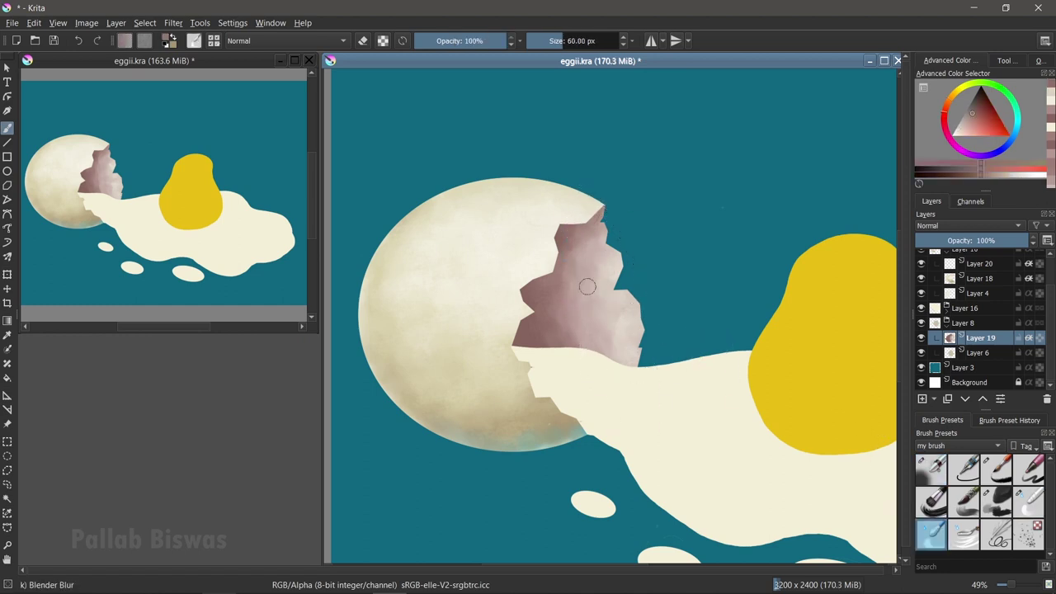
click(1028, 503)
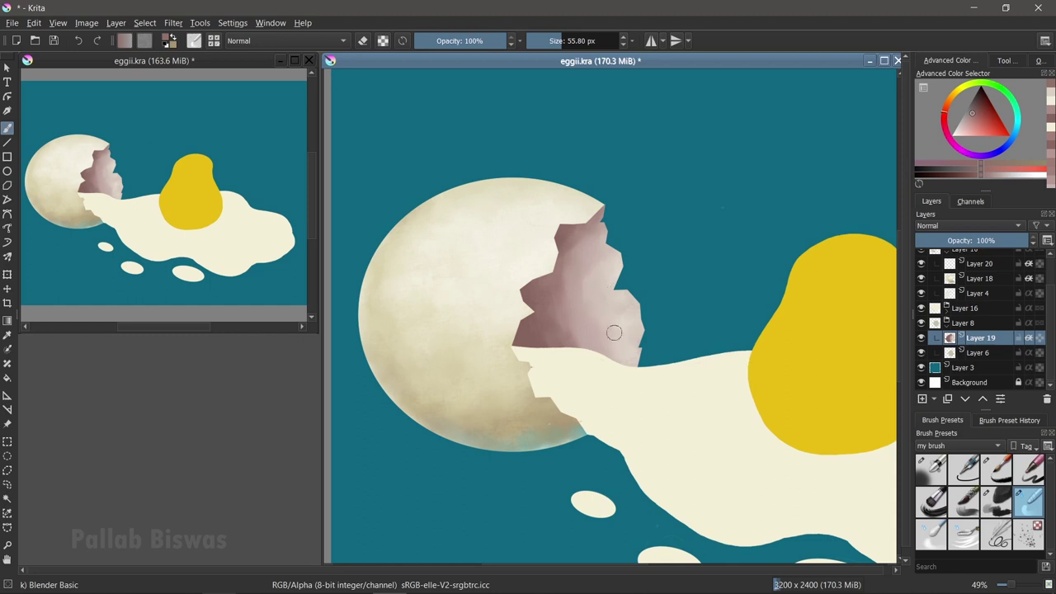
scroll(752, 372, up, 5)
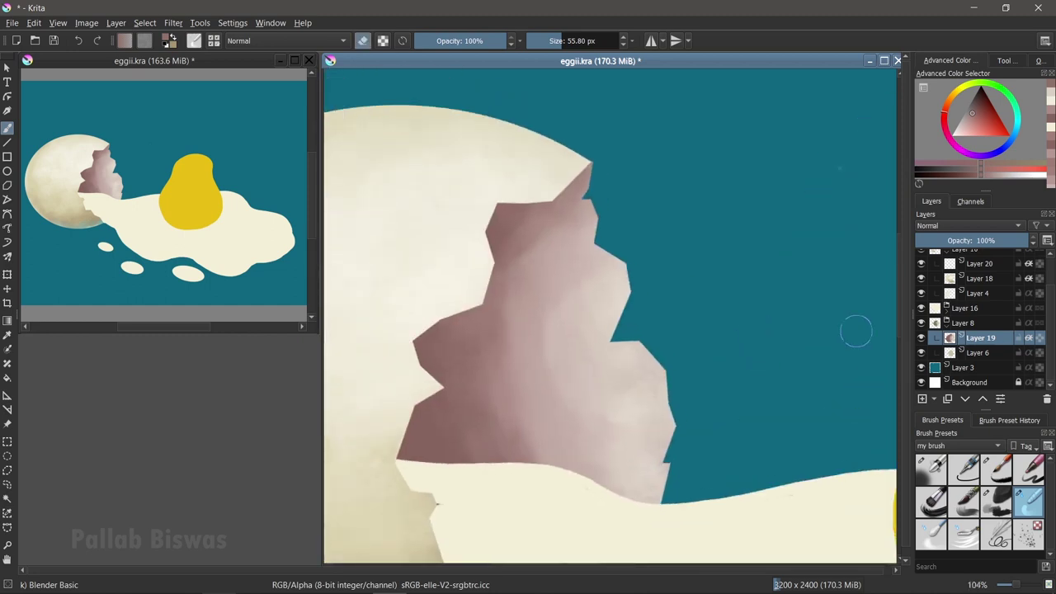
Step: Zoom in and erase-retouch the tip of the broken shell
key(Page_Down)
key(e)
key(b)
drag(591, 170, 595, 160)
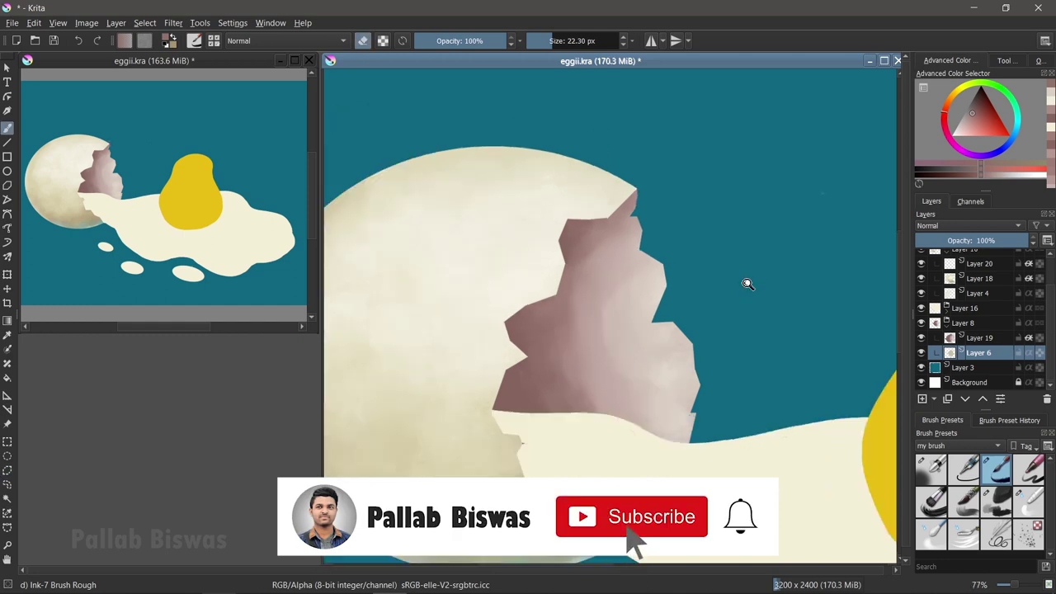
scroll(637, 187, up, 2)
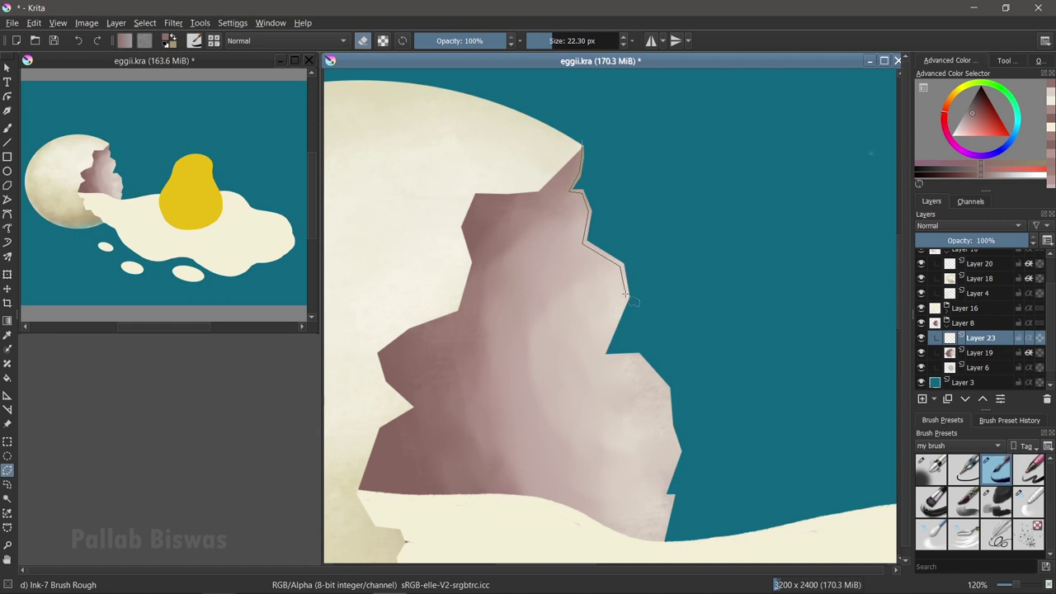
Step: Outline the shell's broken edge with a polygonal selection, pick cream, then clear the selection
click(720, 516)
click(737, 264)
click(677, 136)
click(581, 139)
click(996, 502)
ctrl+click(512, 158)
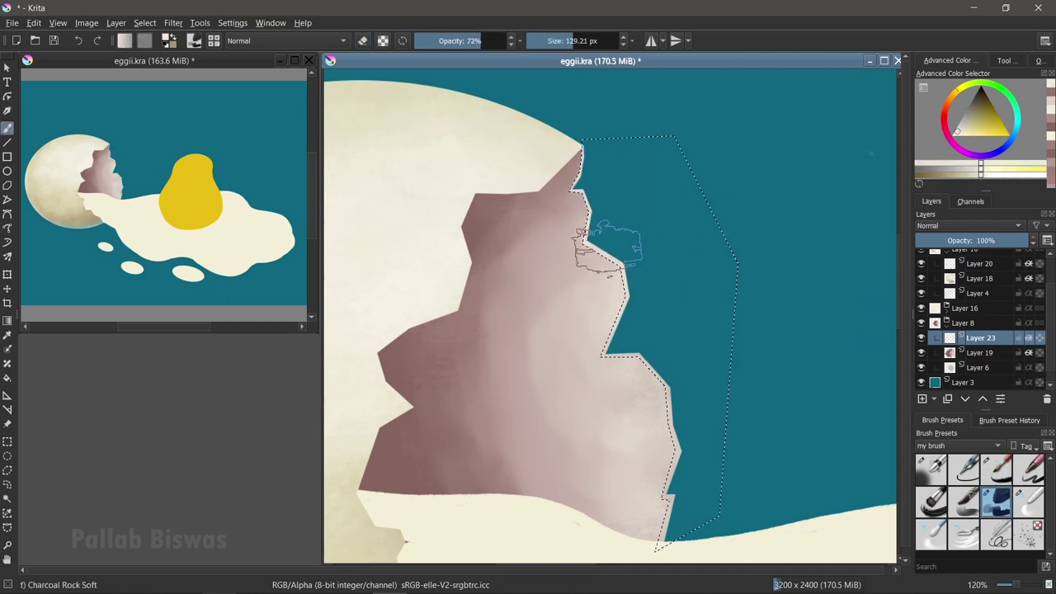
key(slash)
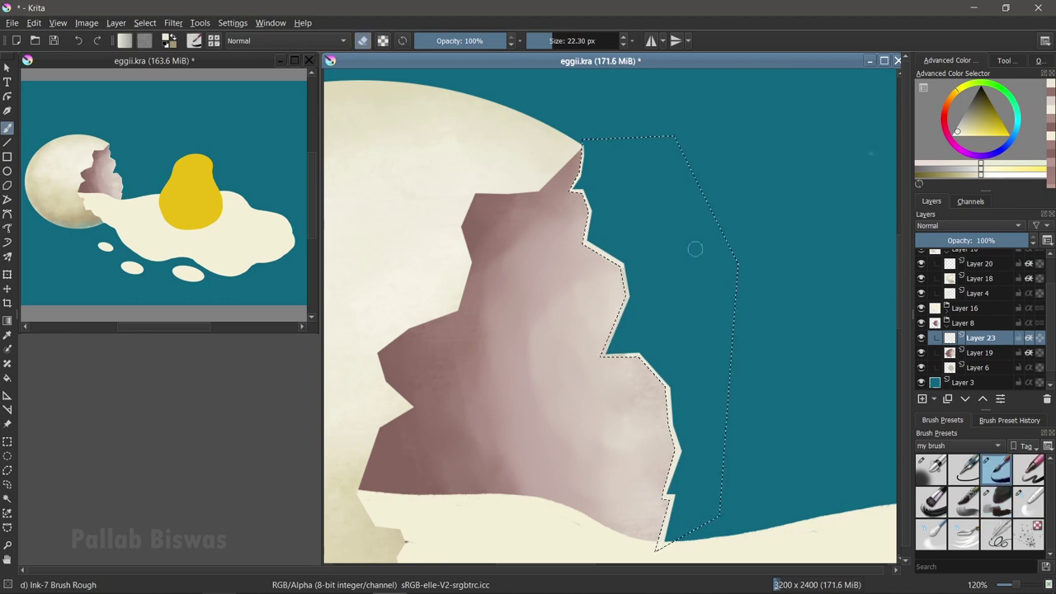
key(ctrl+shift+a)
Step: Select the outer shell layer, choose a light colour and set up polygonal selection
key(e)
scroll(585, 265, down, 5)
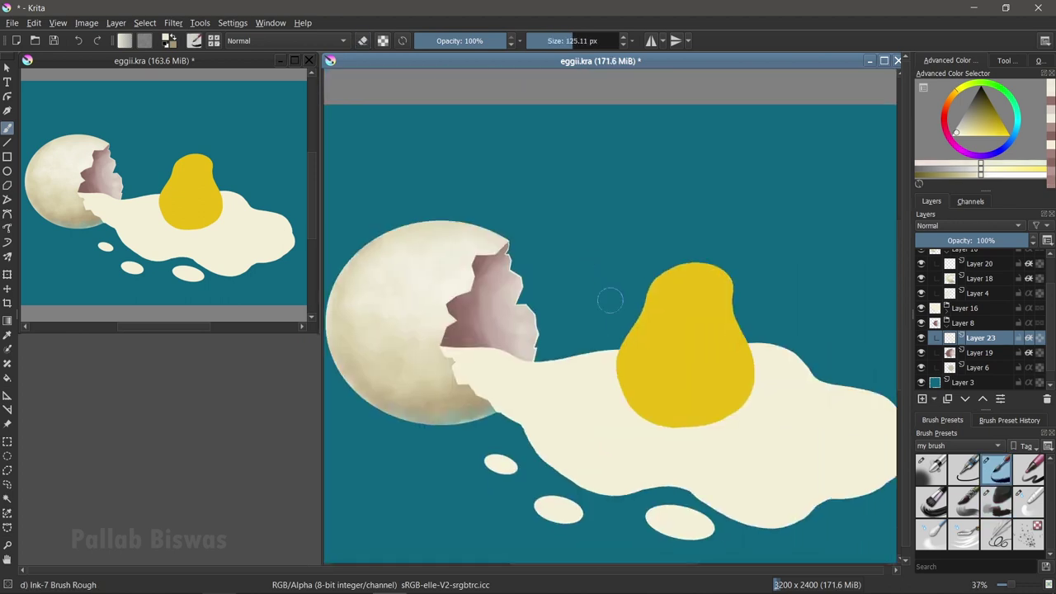
click(979, 263)
ctrl+click(531, 231)
scroll(530, 231, up, 3)
key(ctrl+r)
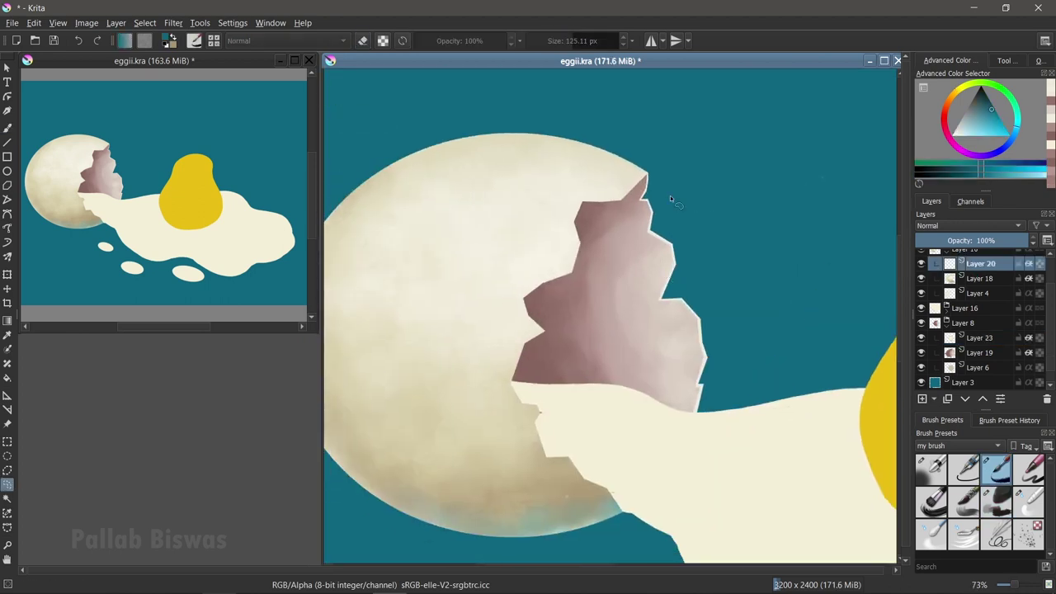
scroll(653, 181, up, 1)
Step: Outline a polygonal selection around the shell's crack edge from its tip downward
click(646, 132)
click(612, 166)
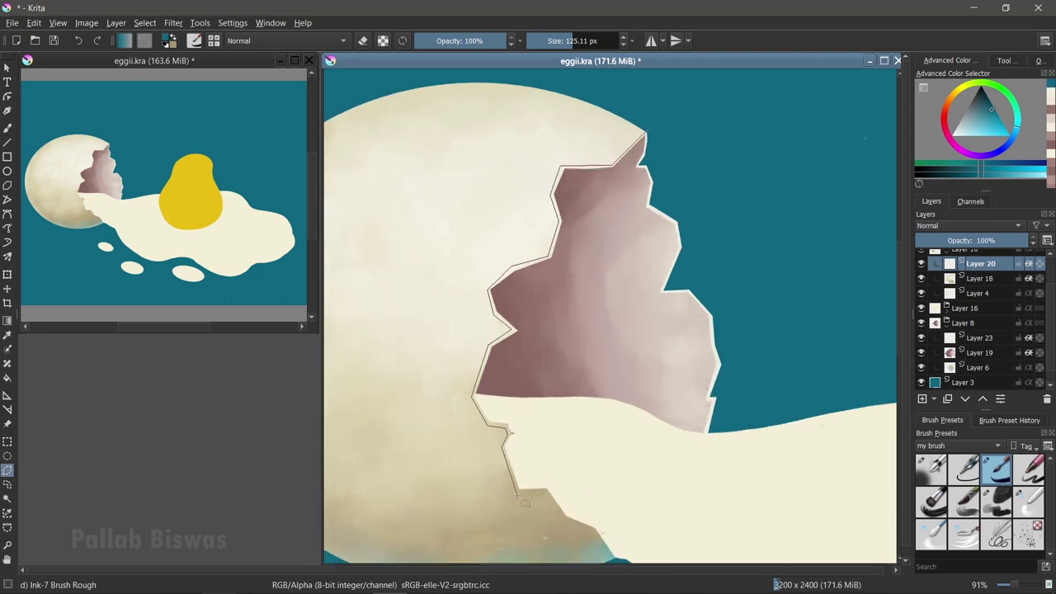
click(652, 273)
click(656, 150)
click(607, 116)
key(b)
Step: Paint a cream rim along the lower shell's broken edge and blend it with Blender Blur
ctrl+click(421, 192)
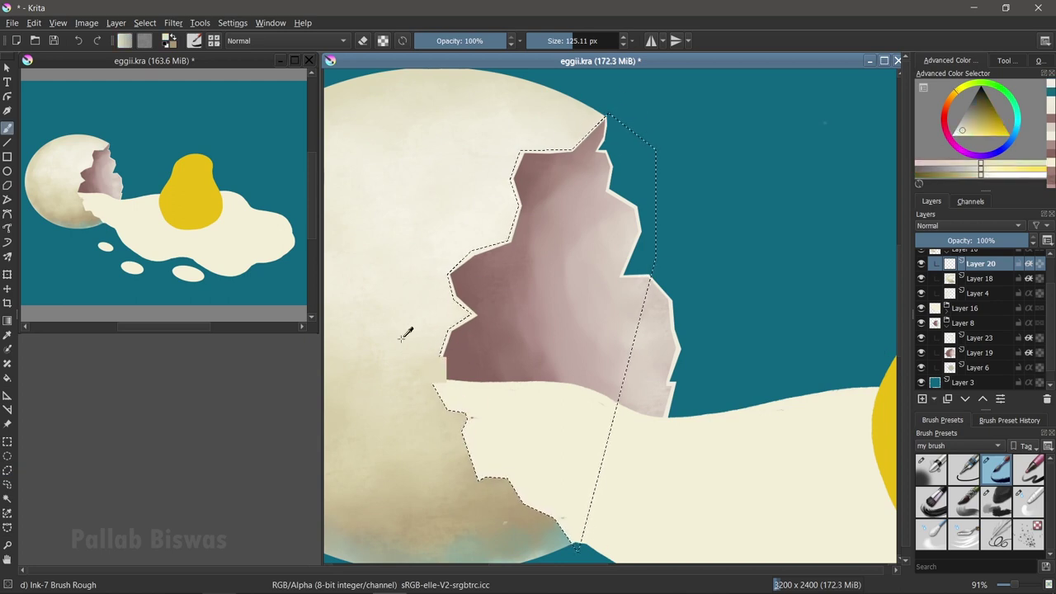
drag(522, 487, 437, 355)
click(932, 534)
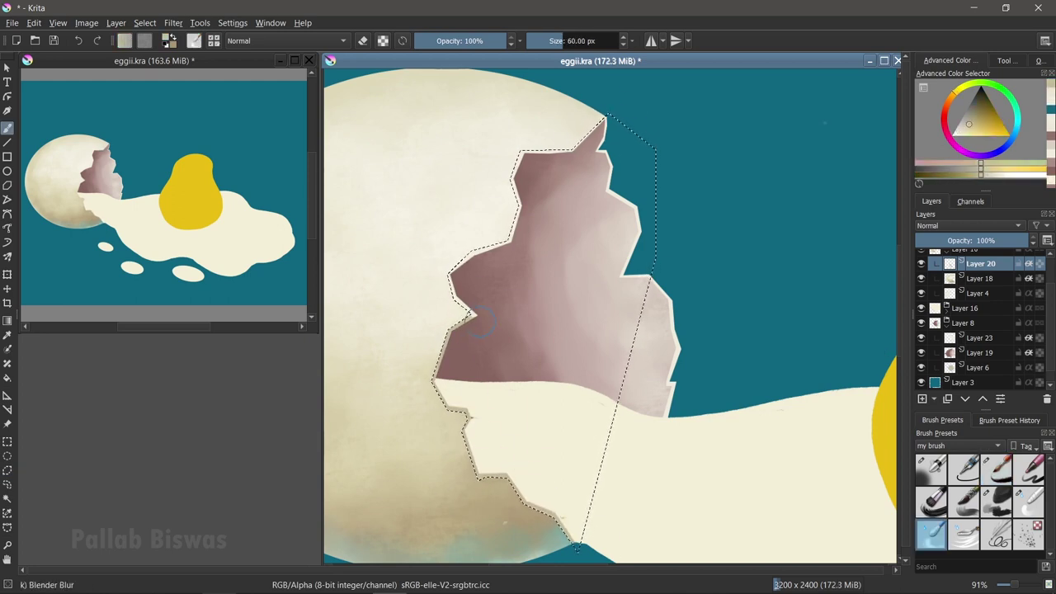
scroll(632, 311, down, 4)
scroll(632, 310, down, 2)
scroll(632, 310, up, 3)
click(996, 468)
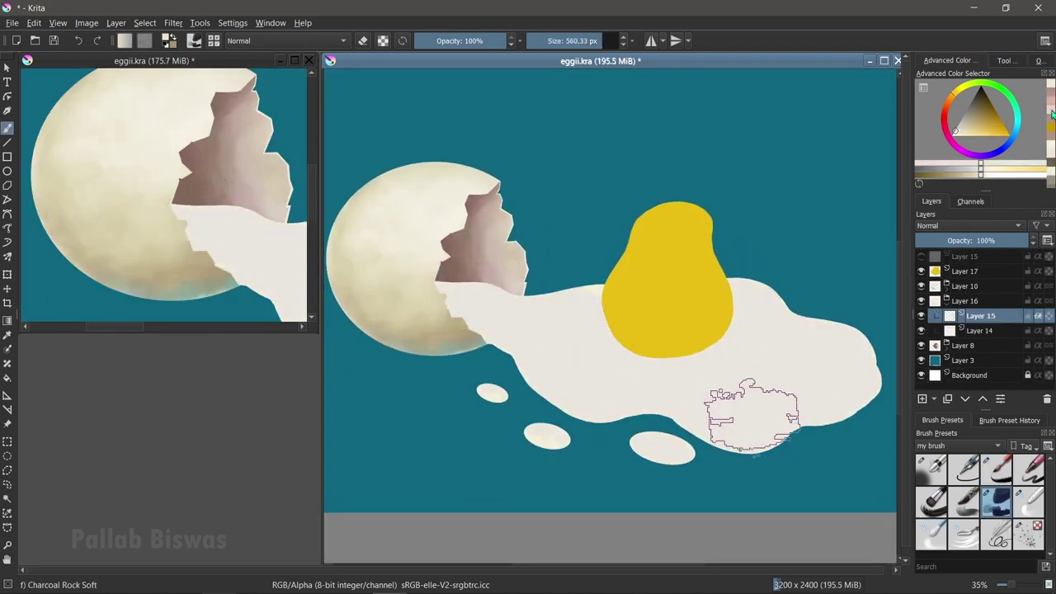
Step: Shade the egg white with pink and sampled grey-beige tones
drag(618, 417, 566, 236)
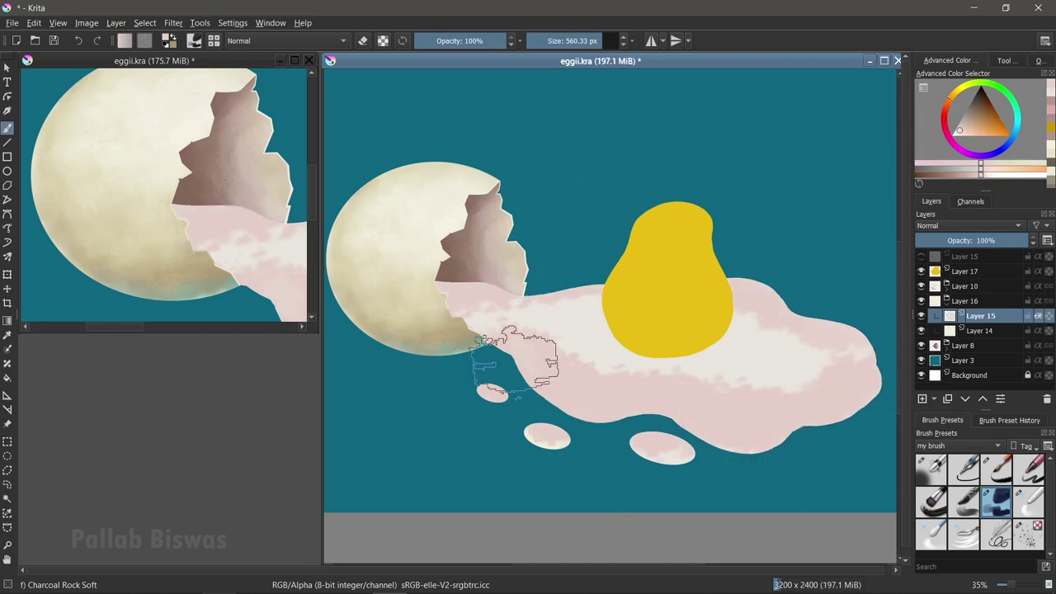
click(968, 119)
drag(594, 305, 771, 342)
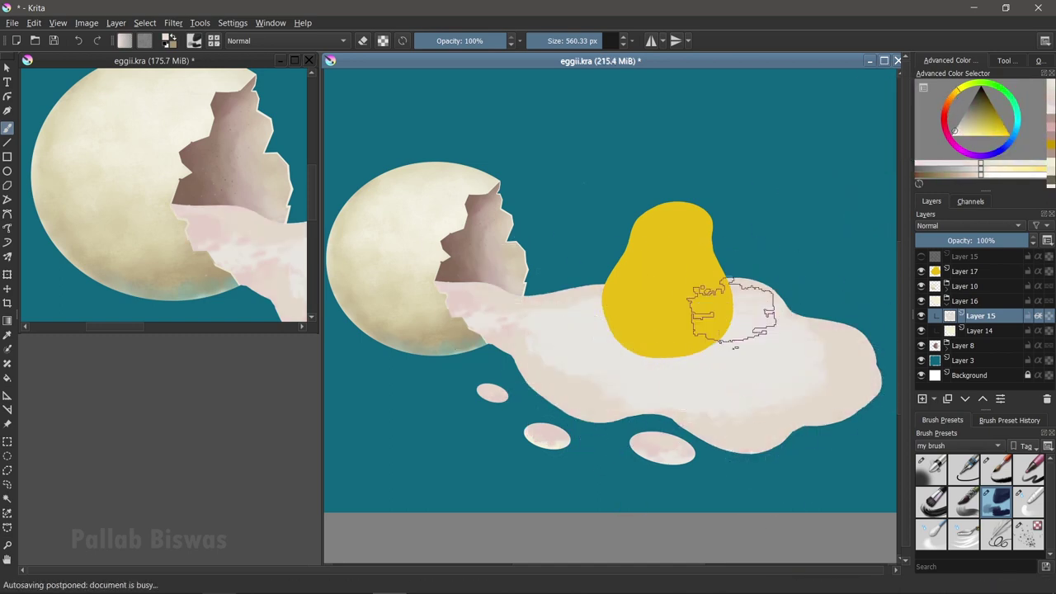
click(948, 113)
click(966, 124)
drag(387, 239, 495, 318)
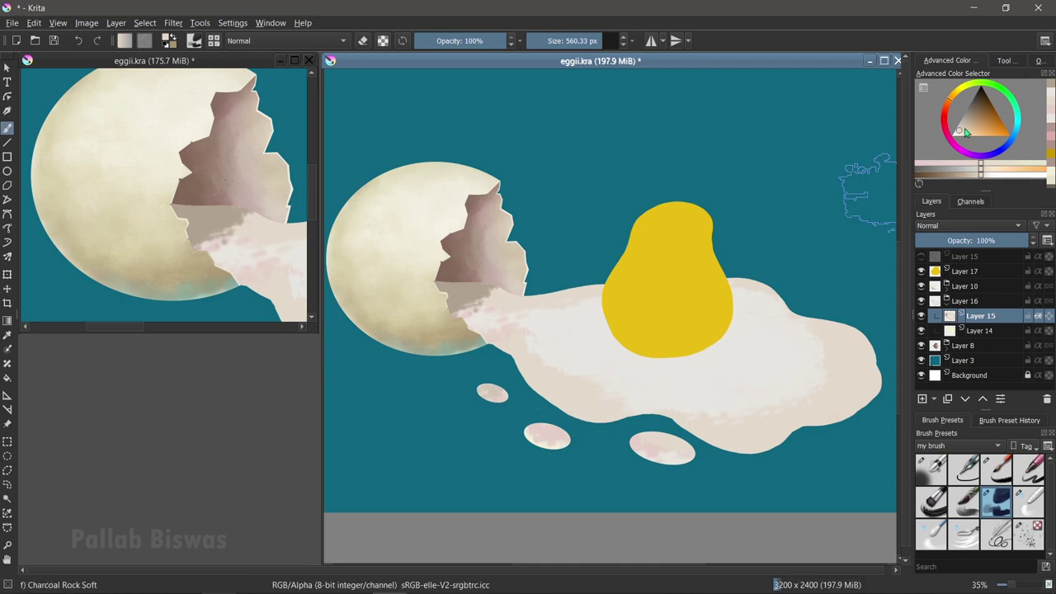
Step: Repaint the lower egg white and small drops lighter in fine-tuned warm cream
click(962, 128)
drag(470, 379, 860, 366)
click(961, 132)
mouse_move(536, 363)
mouse_down()
mouse_move(730, 397)
mouse_move(842, 355)
mouse_up()
click(955, 134)
drag(589, 330, 784, 372)
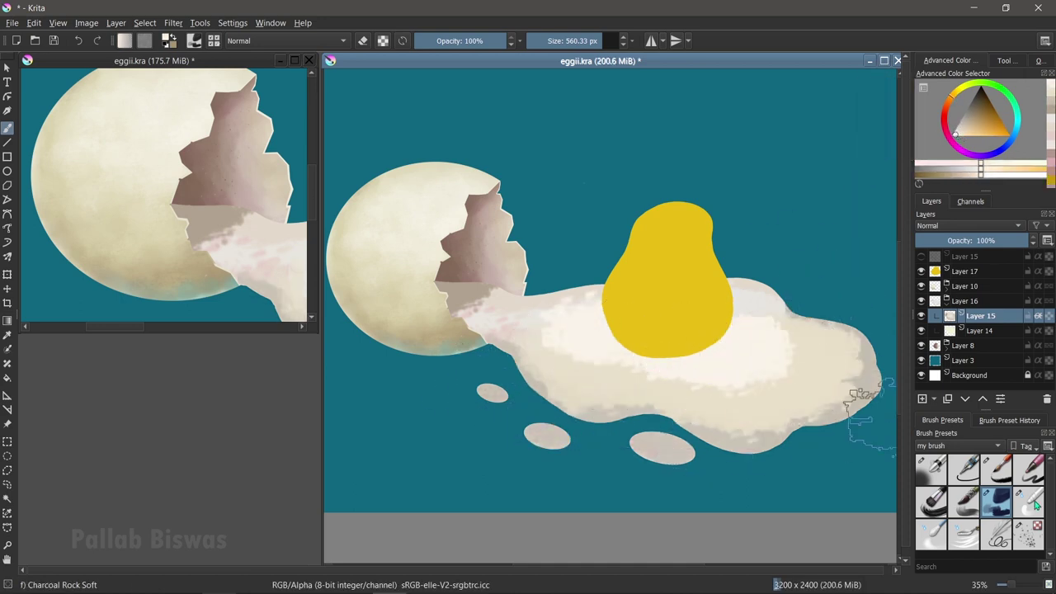
Step: Smooth the egg white's lower and right areas and the nearby crack with Blender Basic
click(1029, 499)
drag(491, 297, 450, 335)
mouse_move(547, 384)
mouse_down()
mouse_move(577, 355)
mouse_move(773, 432)
mouse_move(768, 293)
mouse_move(736, 390)
mouse_up()
mouse_move(652, 397)
mouse_down()
mouse_move(820, 375)
mouse_move(833, 339)
mouse_up()
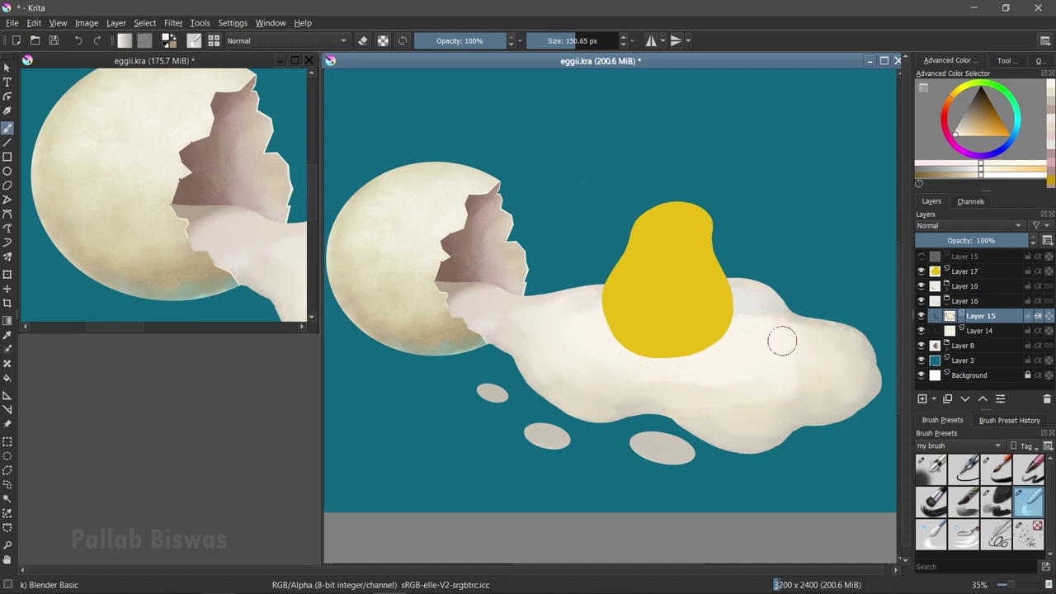
Step: Softly darken the egg white's lower edge with a sampled beige airbrush
key(slash)
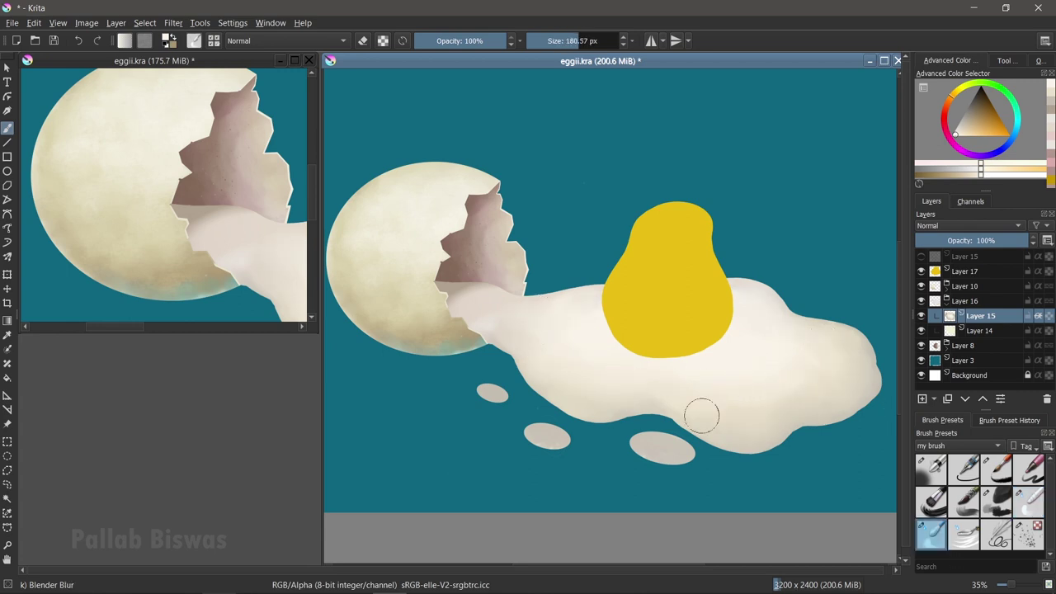
ctrl+click(773, 440)
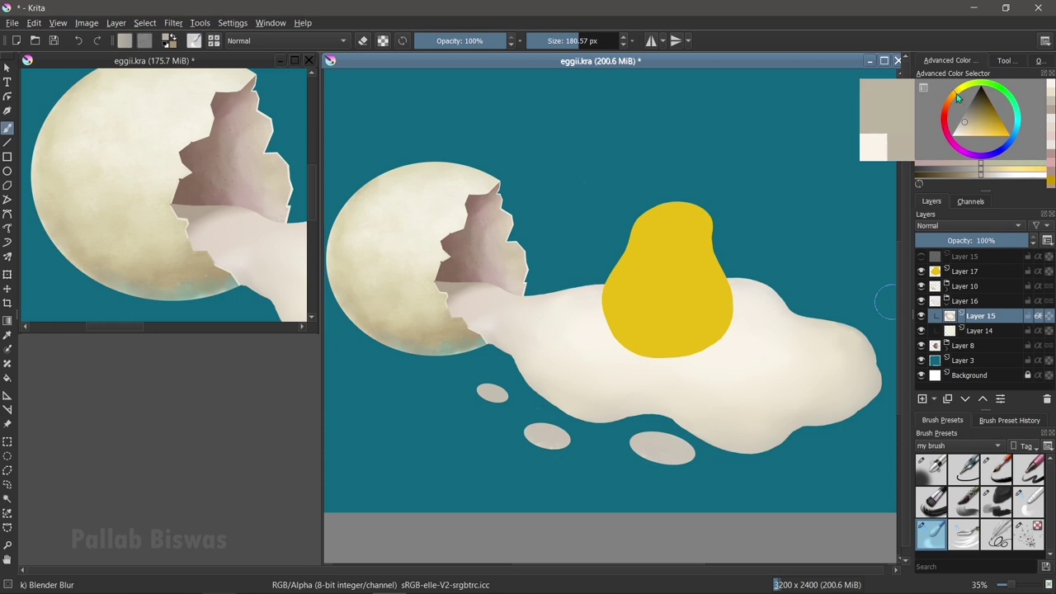
key(slash)
drag(560, 399, 693, 448)
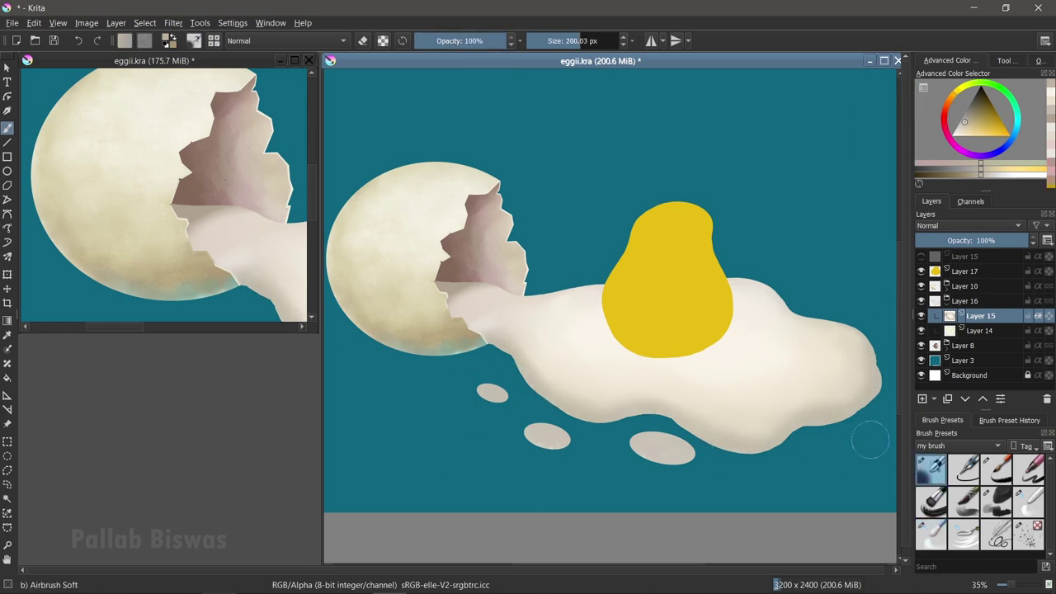
Step: Add a new layer for the shadow and pick the teal background colour
key(Insert)
key(ctrl+Page_Down)
key(ctrl+Page_Down)
ctrl+click(866, 157)
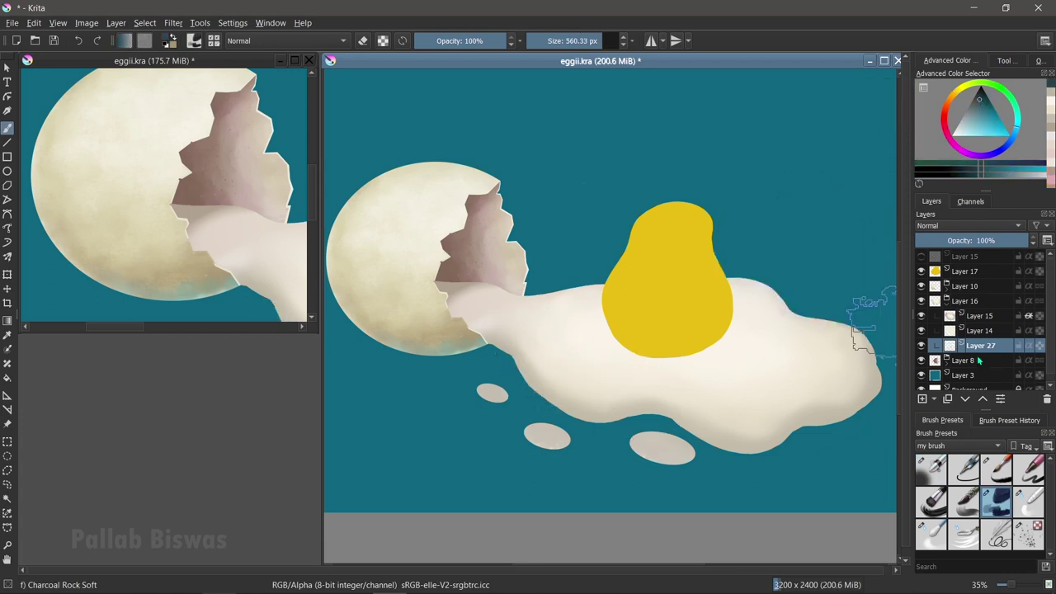
Step: Paint a dark teal shadow under the egg white and shell on a new layer below Layer 8
key(Insert)
key(ctrl+Page_Down)
key(ctrl+Page_Down)
drag(517, 347, 566, 365)
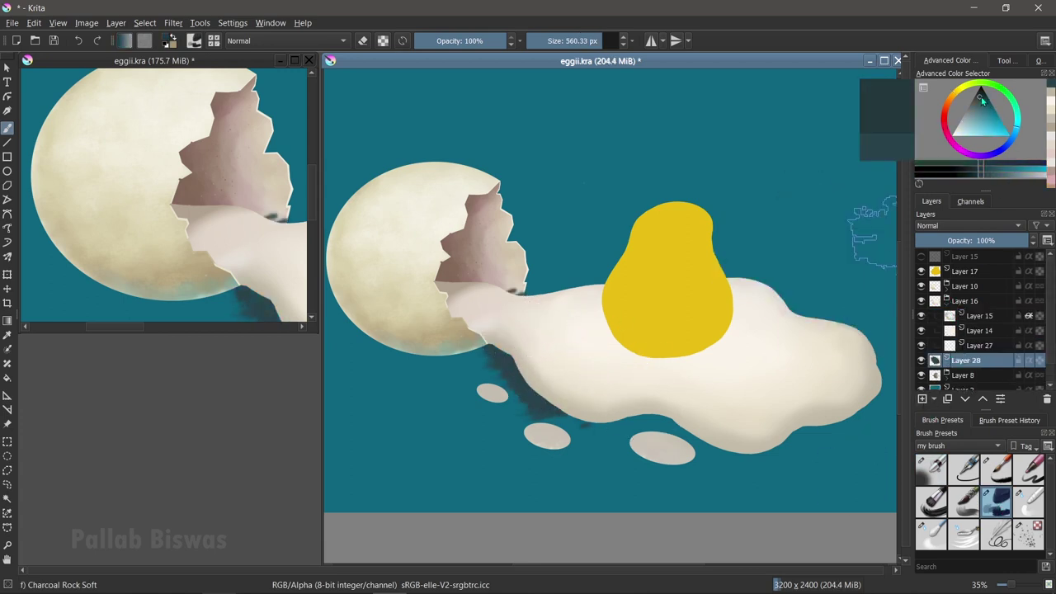
drag(578, 401, 817, 388)
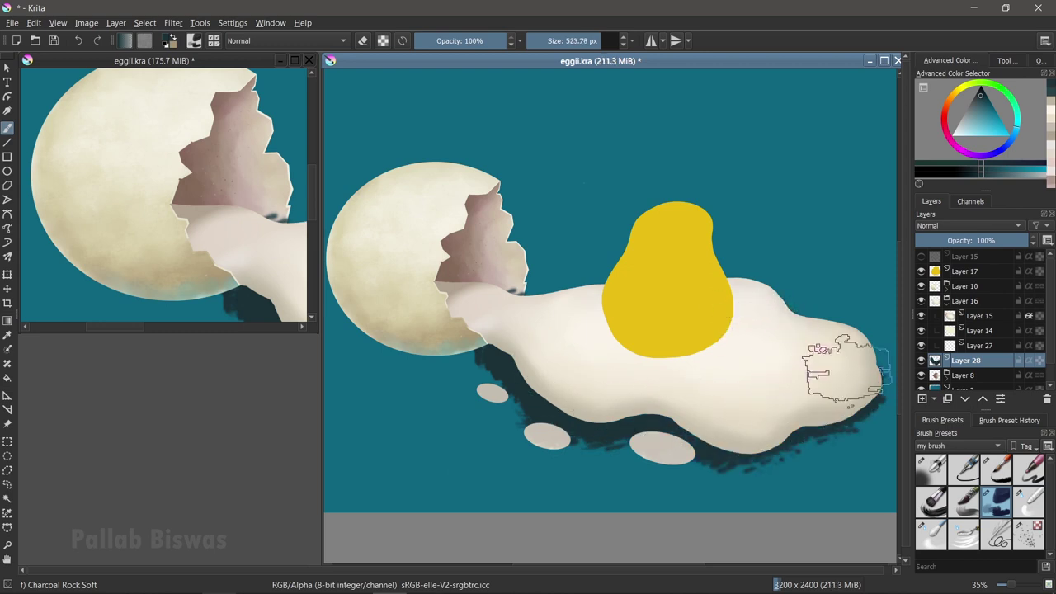
click(966, 400)
mouse_move(536, 388)
mouse_down()
mouse_move(434, 388)
mouse_move(529, 400)
mouse_up()
Step: Erase excess shadow along the egg white, repaint its lower edge and blend under the shell
key(e)
scroll(643, 376, down, 2)
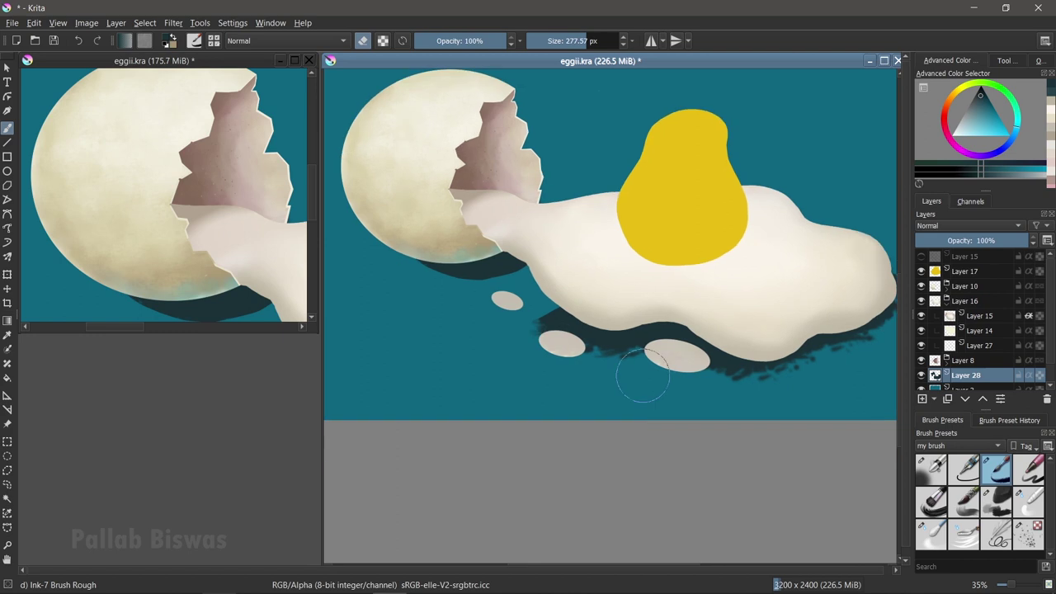
mouse_move(540, 330)
mouse_down()
mouse_move(577, 346)
mouse_move(743, 371)
mouse_move(817, 355)
mouse_up()
key(v)
key(minus)
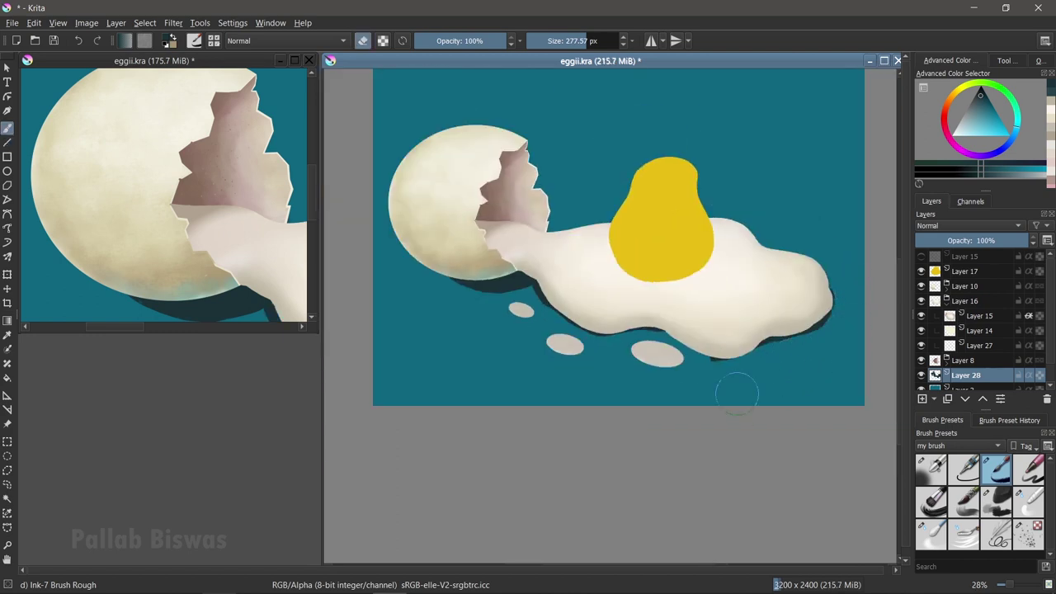
drag(726, 334, 768, 324)
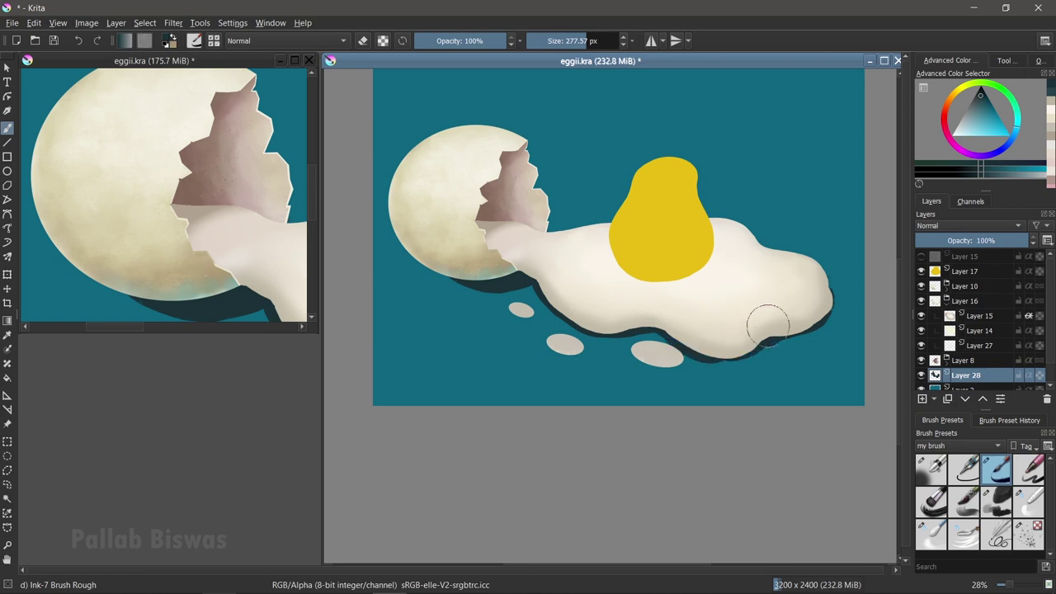
key(slash)
drag(467, 293, 521, 281)
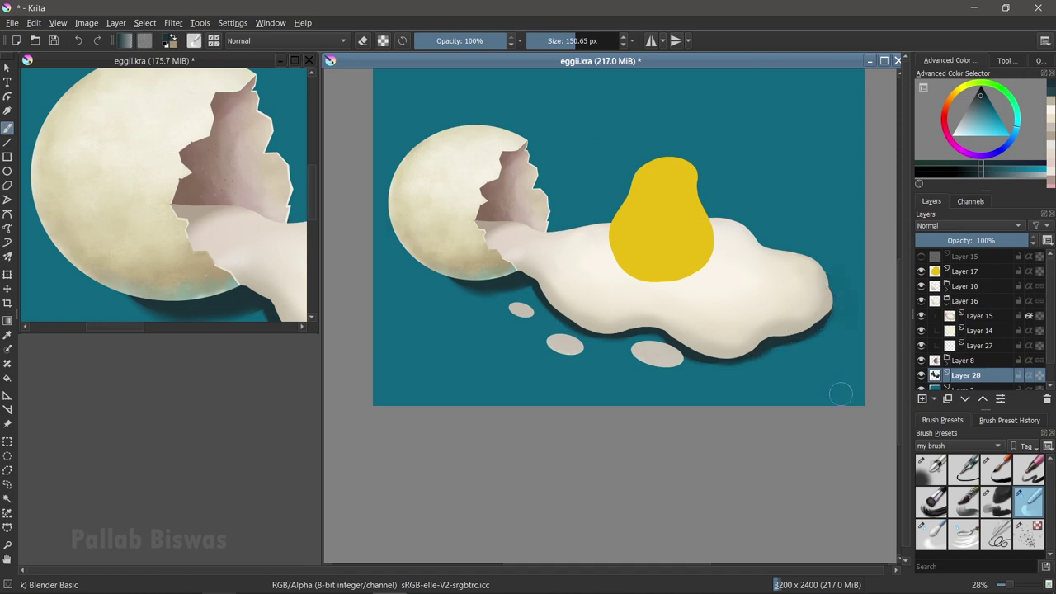
Step: Soften the shadow edges by erasing with the soft airbrush, panning around the scene
key(slash)
key(e)
scroll(595, 287, up, 2)
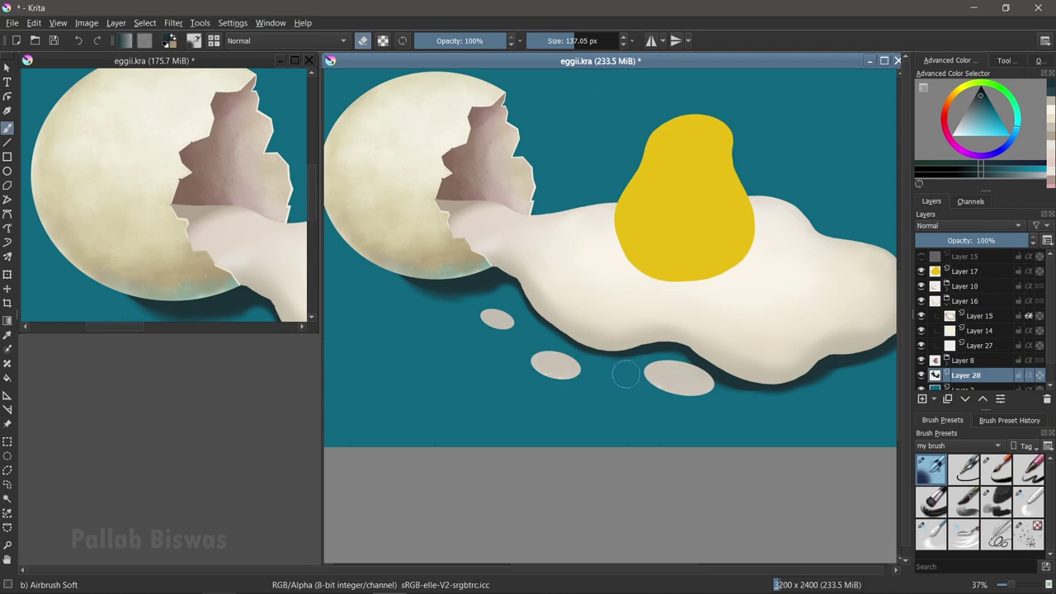
drag(720, 396, 625, 347)
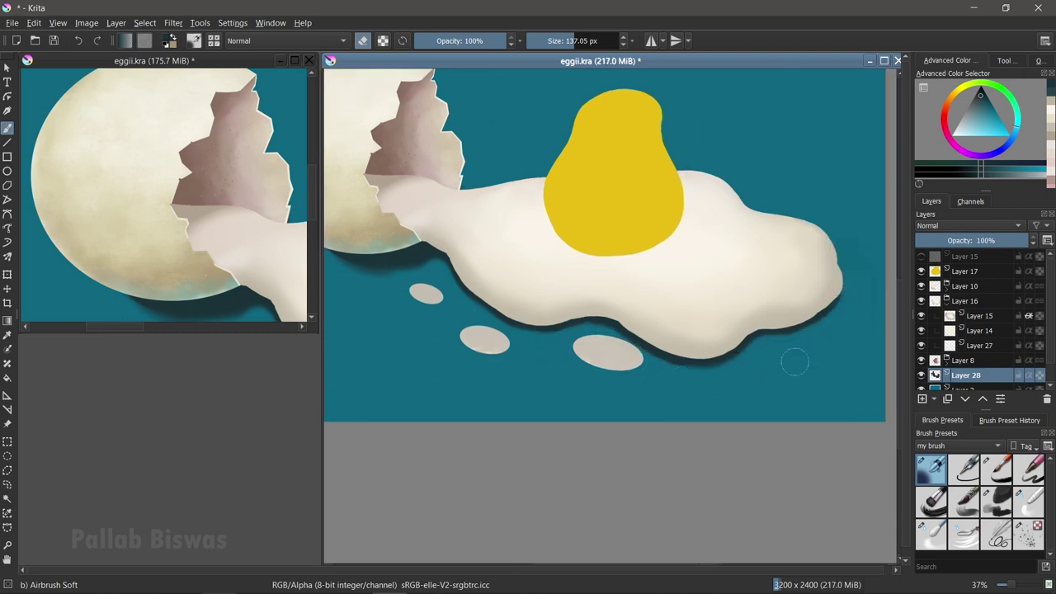
drag(532, 379, 641, 408)
Step: Smear the shadow under the eggshell rightward with Blender Basic
key(slash)
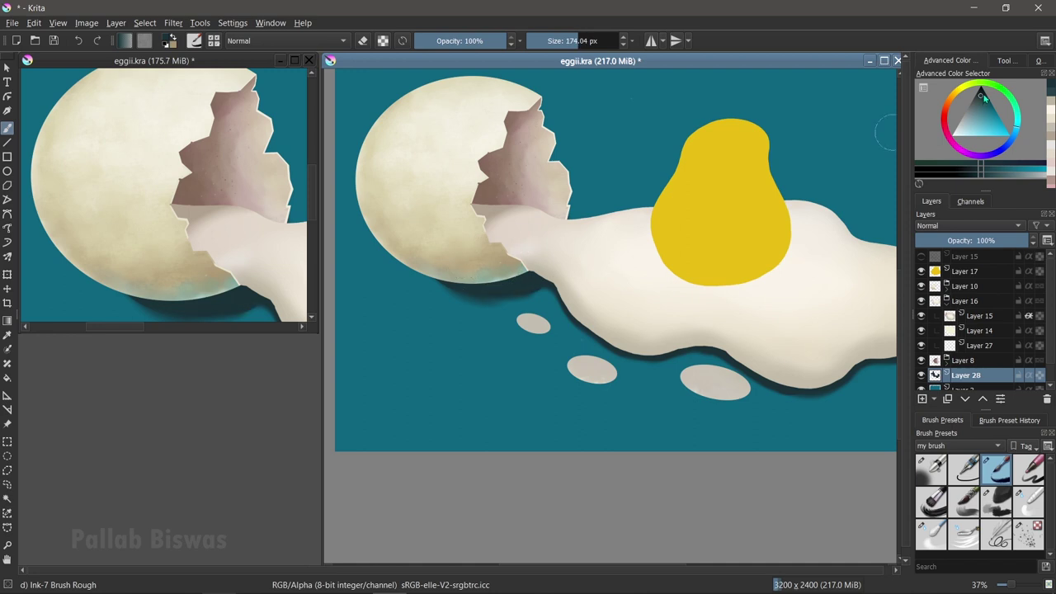
click(1026, 505)
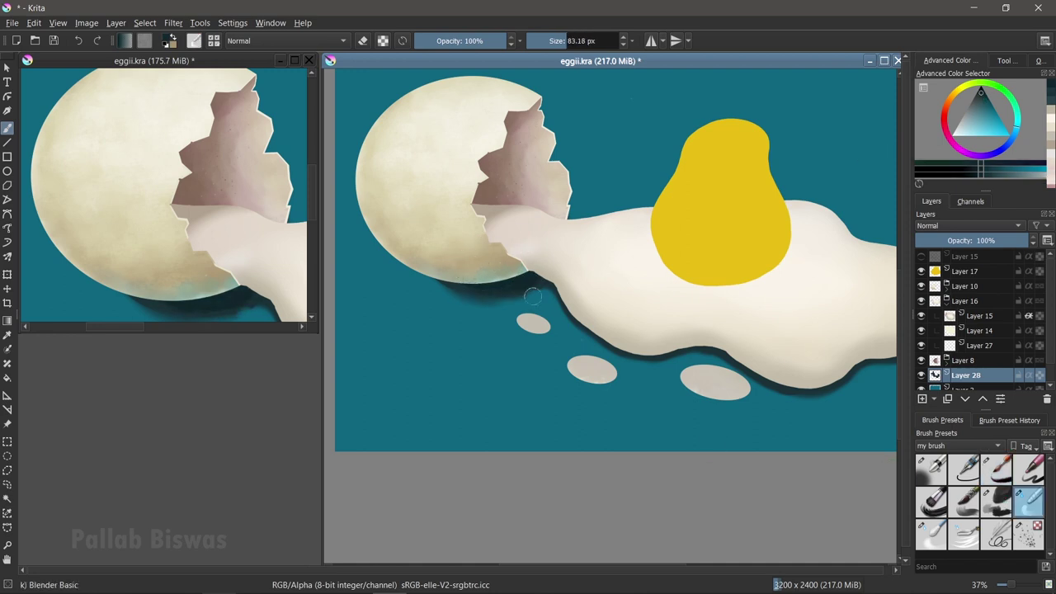
drag(499, 279, 541, 286)
mouse_move(650, 372)
mouse_down()
mouse_move(667, 266)
mouse_move(891, 405)
mouse_up()
Step: Darken the shadow under the egg and start dark shading on the yolk
key(slash)
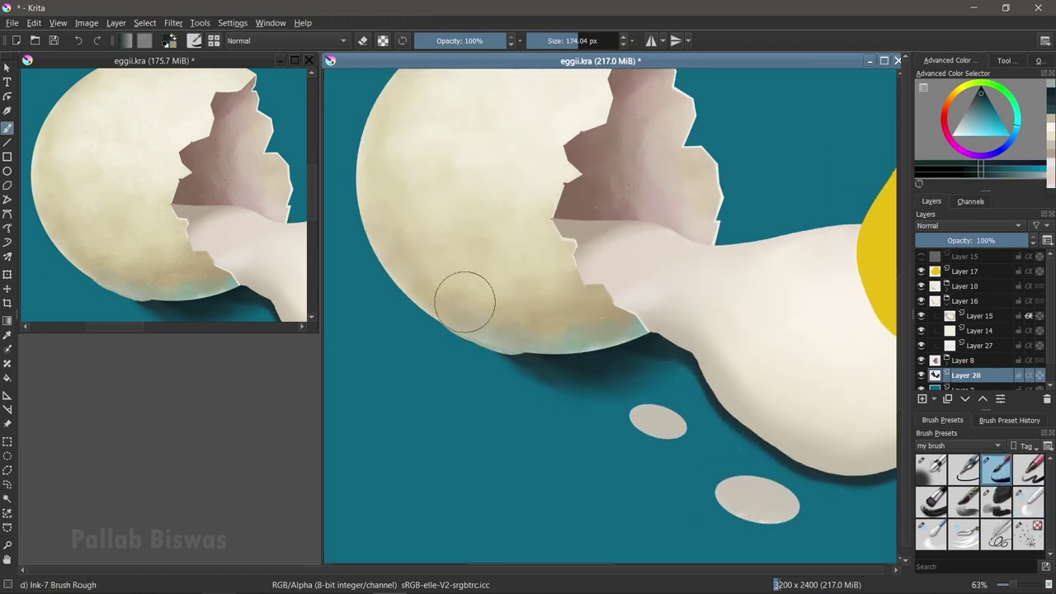
drag(471, 302, 538, 368)
key(slash)
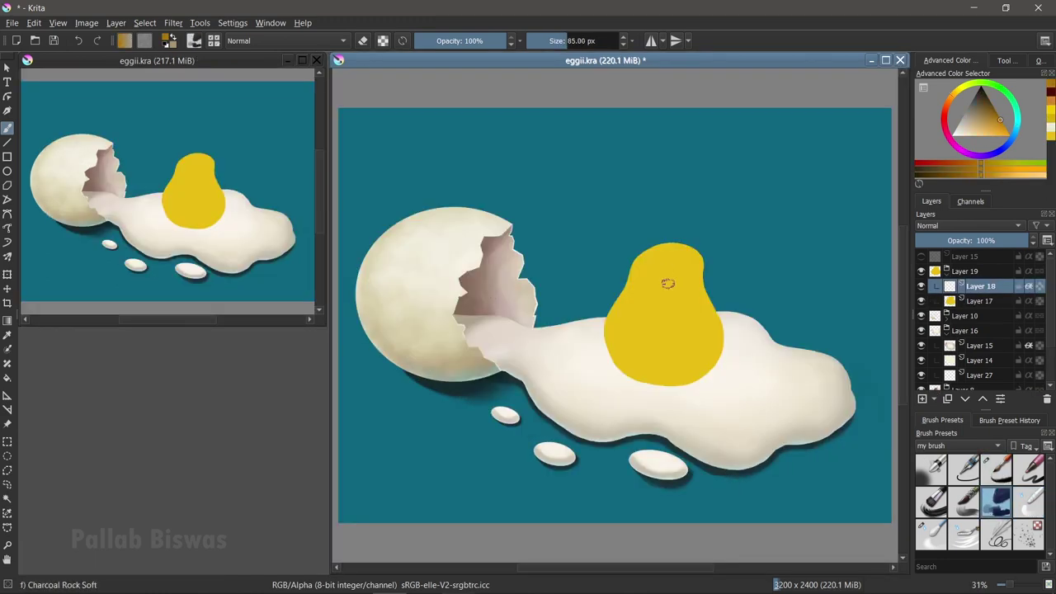
mouse_move(714, 273)
mouse_down()
mouse_move(685, 303)
mouse_move(730, 351)
mouse_move(693, 381)
mouse_move(709, 314)
mouse_up()
Step: Add dark orange shading to the yolk and brighten its top and left with sampled yellow
mouse_move(685, 346)
mouse_down()
mouse_move(679, 306)
mouse_move(627, 330)
mouse_up()
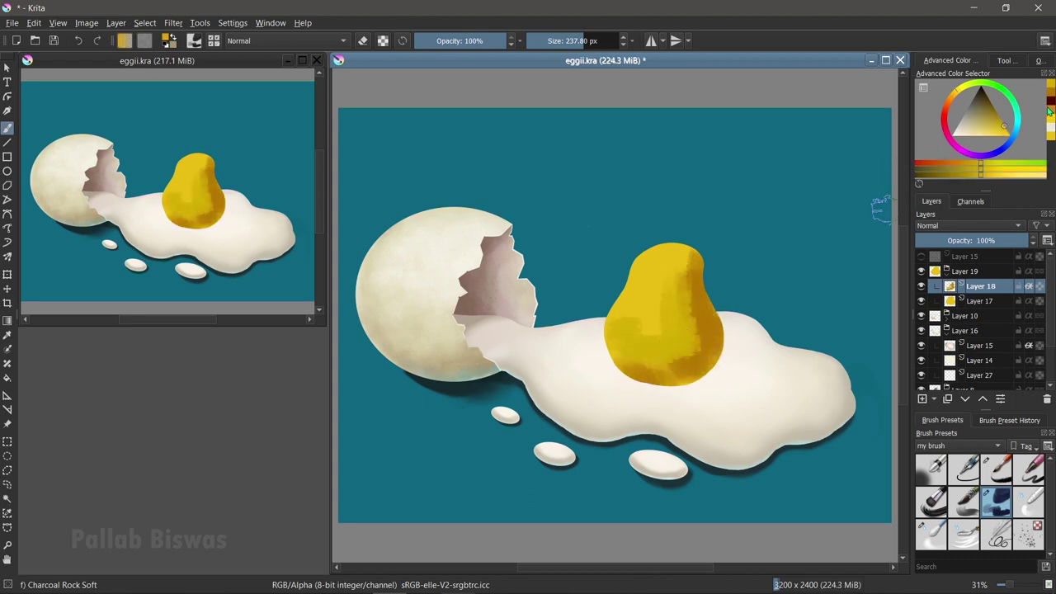
ctrl+click(665, 257)
mouse_move(665, 258)
mouse_down()
mouse_move(631, 330)
mouse_move(681, 297)
mouse_move(620, 338)
mouse_move(673, 345)
mouse_up()
click(1052, 112)
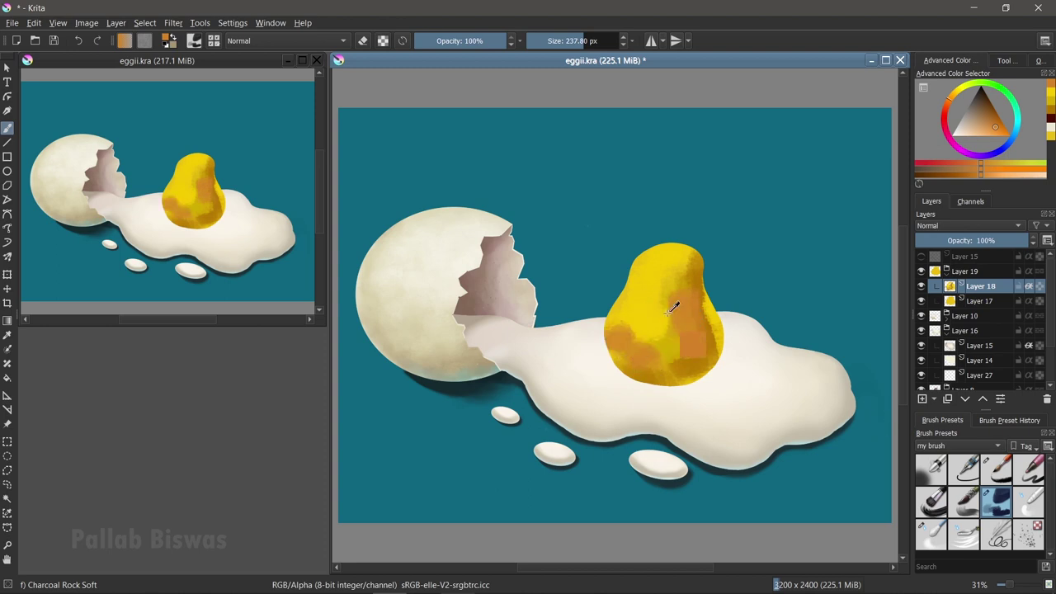
ctrl+click(645, 308)
Step: Zoom in and paint yellow-orange over the yolk's orange patches on the right
key(i)
scroll(689, 334, up, 3)
key([)
ctrl+click(714, 243)
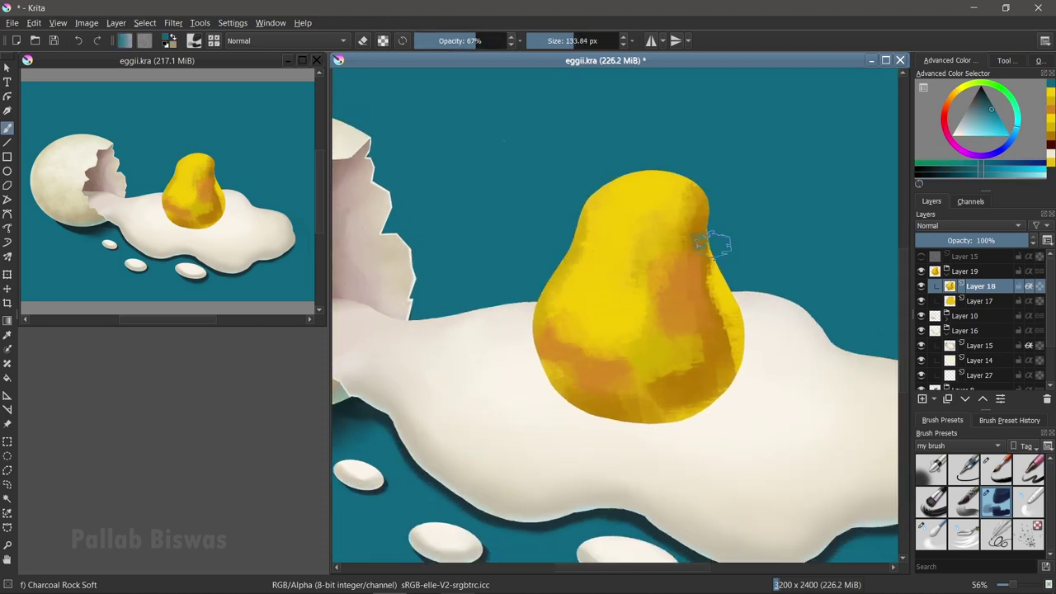
ctrl+click(673, 231)
drag(724, 280, 725, 347)
ctrl+click(691, 354)
mouse_move(660, 330)
mouse_down()
mouse_move(674, 220)
mouse_move(693, 210)
mouse_up()
Step: Add shading strokes to the yolk's top and smooth its left side with paler yellow
ctrl+click(545, 330)
drag(544, 330, 652, 379)
ctrl+click(618, 217)
ctrl+click(657, 198)
mouse_move(587, 262)
mouse_down()
mouse_move(585, 341)
mouse_move(578, 279)
mouse_move(610, 351)
mouse_up()
ctrl+click(697, 268)
Step: Pick a darker orange, resize the brush and blend the yolk's shading smooth
key(bracketleft)
key(bracketleft)
key(bracketleft)
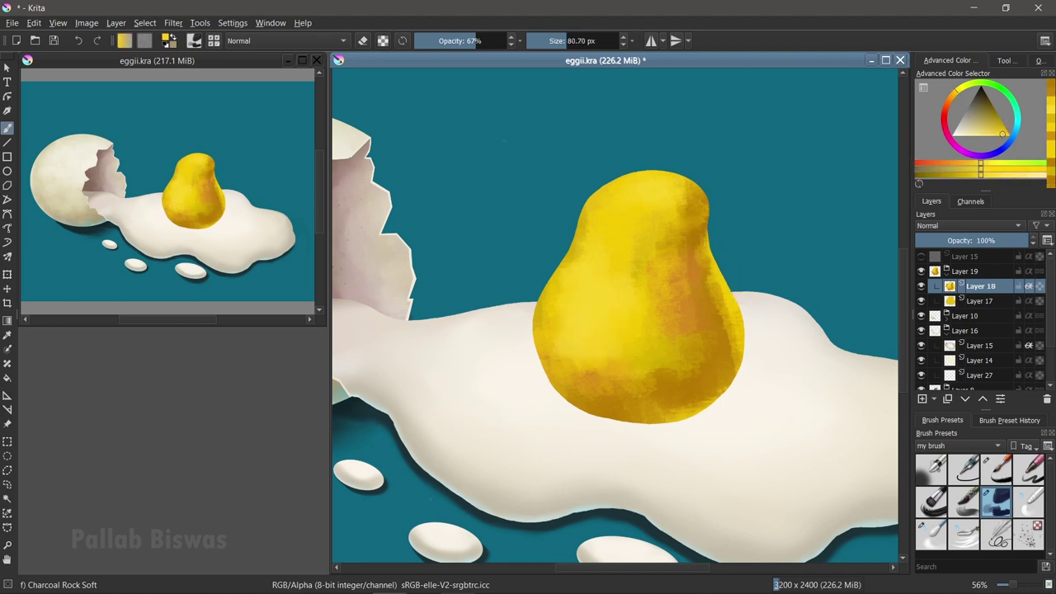
ctrl+click(730, 345)
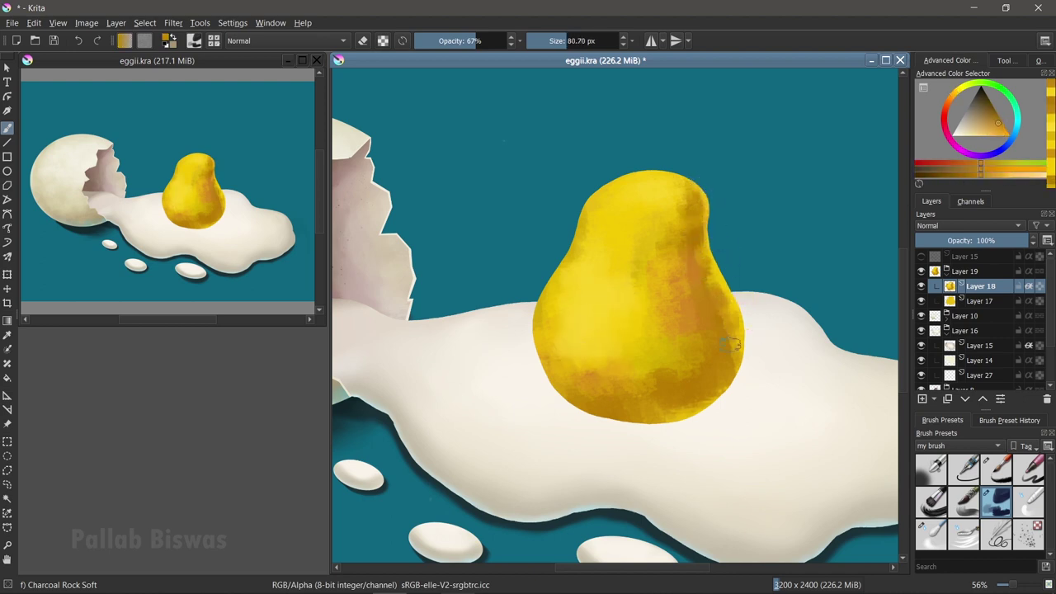
ctrl+click(770, 311)
key(bracketright)
key(bracketright)
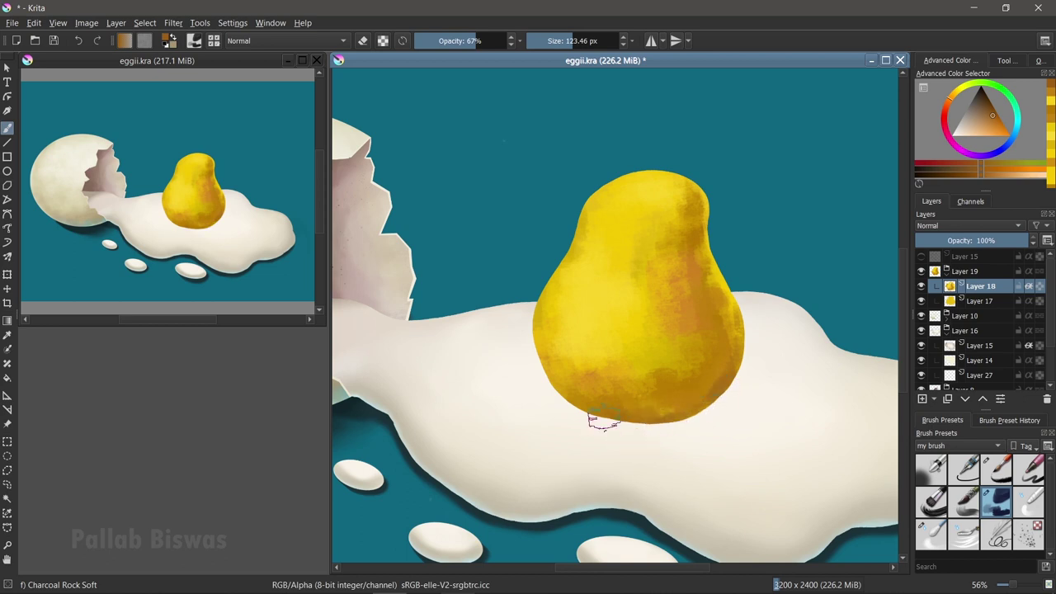
ctrl+click(621, 303)
key(slash)
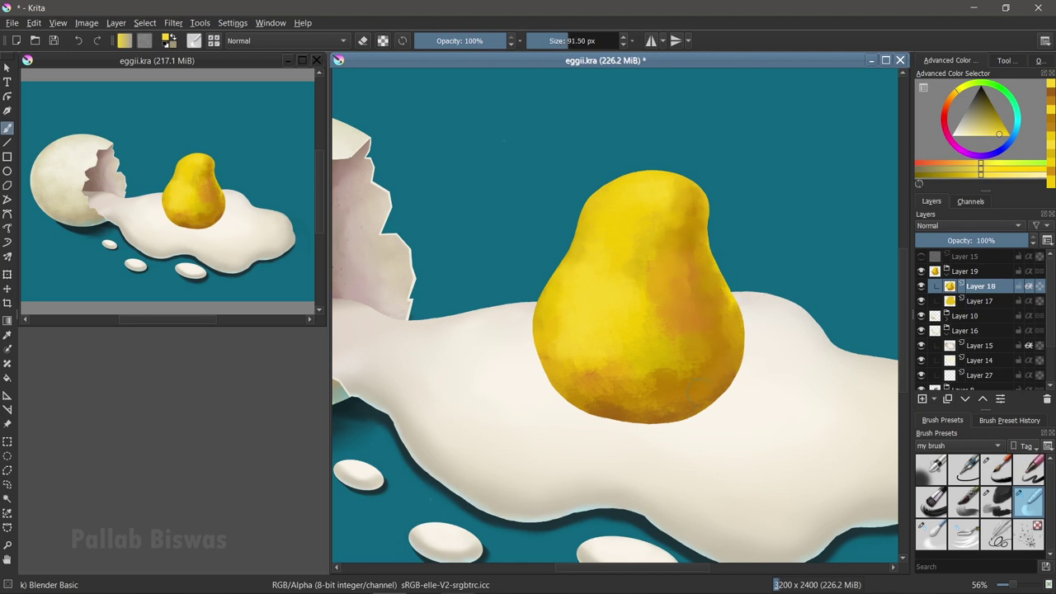
mouse_move(635, 410)
mouse_down()
mouse_move(664, 364)
mouse_move(665, 260)
mouse_up()
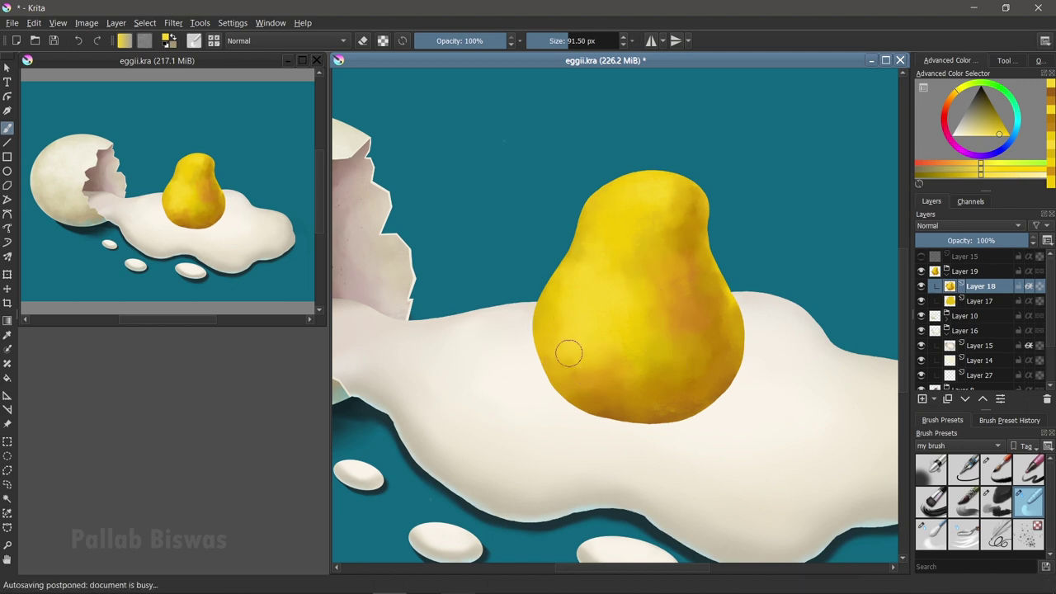
Step: Fill a small white circle on a new layer at the yolk's upper-left edge and shade it cream
click(922, 399)
key(j)
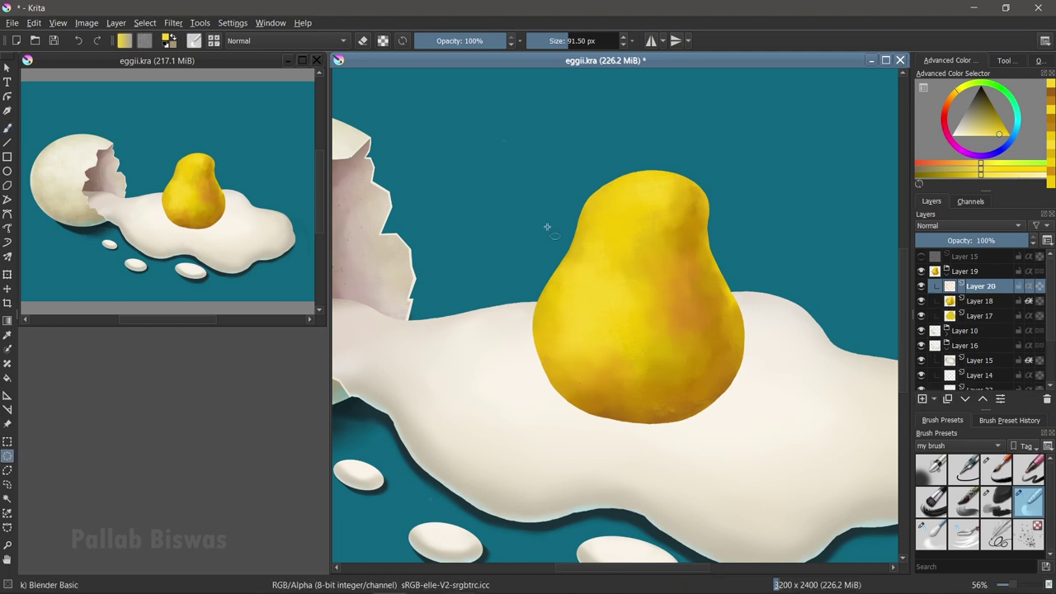
key(/)
drag(576, 220, 585, 230)
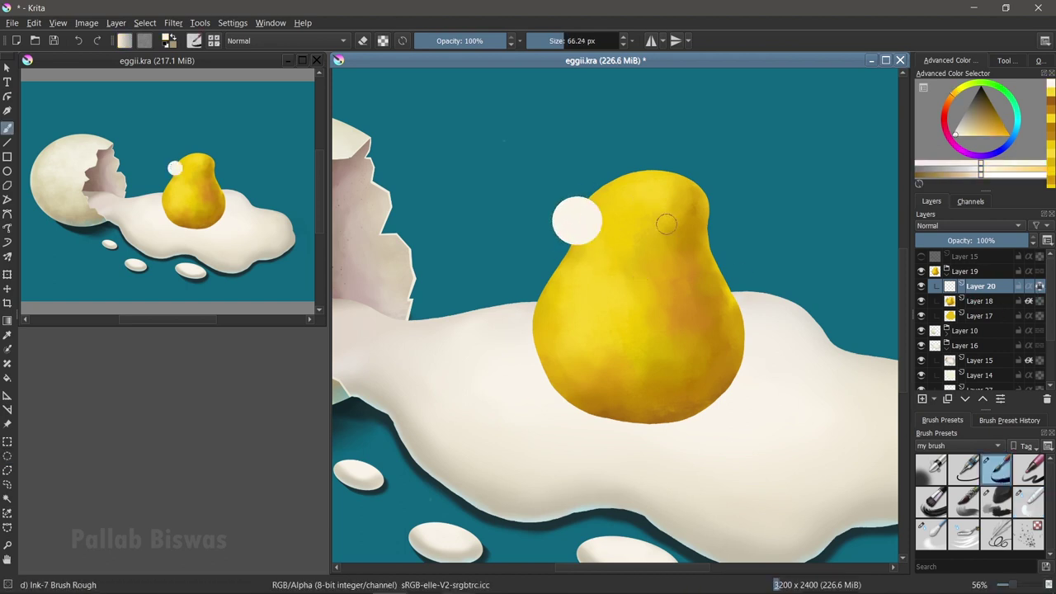
ctrl+click(592, 224)
ctrl+click(593, 235)
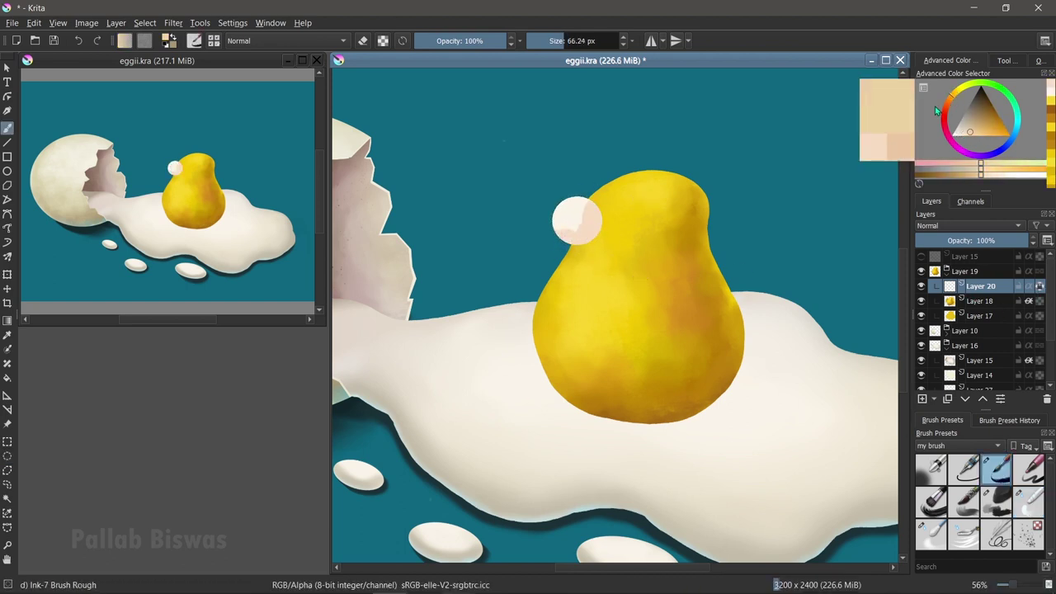
drag(594, 233, 556, 223)
Step: Blur the eyeball's cream shading and adjust the ball with a transform
key(/)
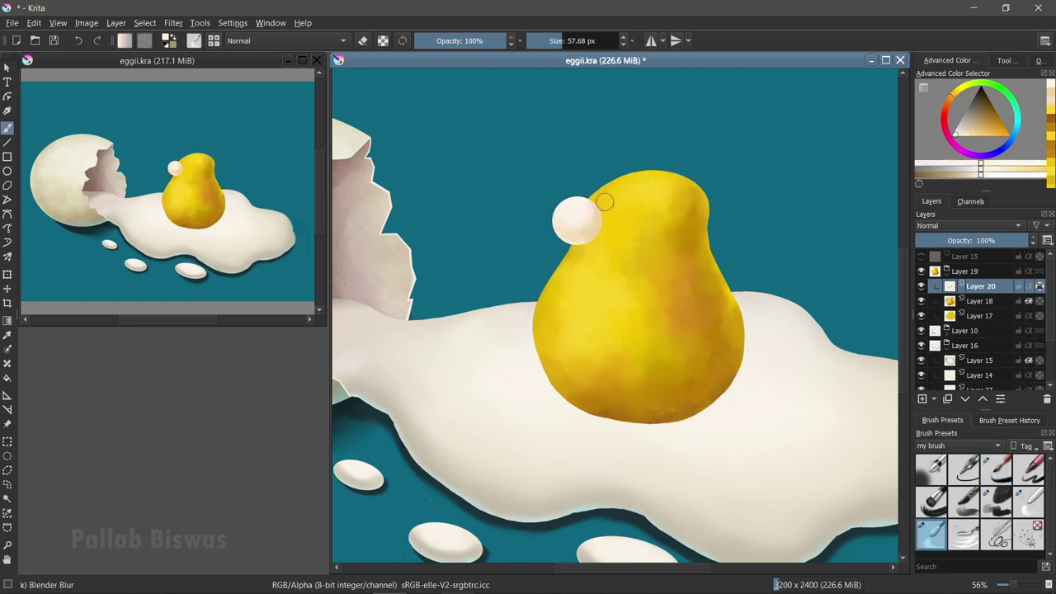
key(/)
ctrl+click(600, 235)
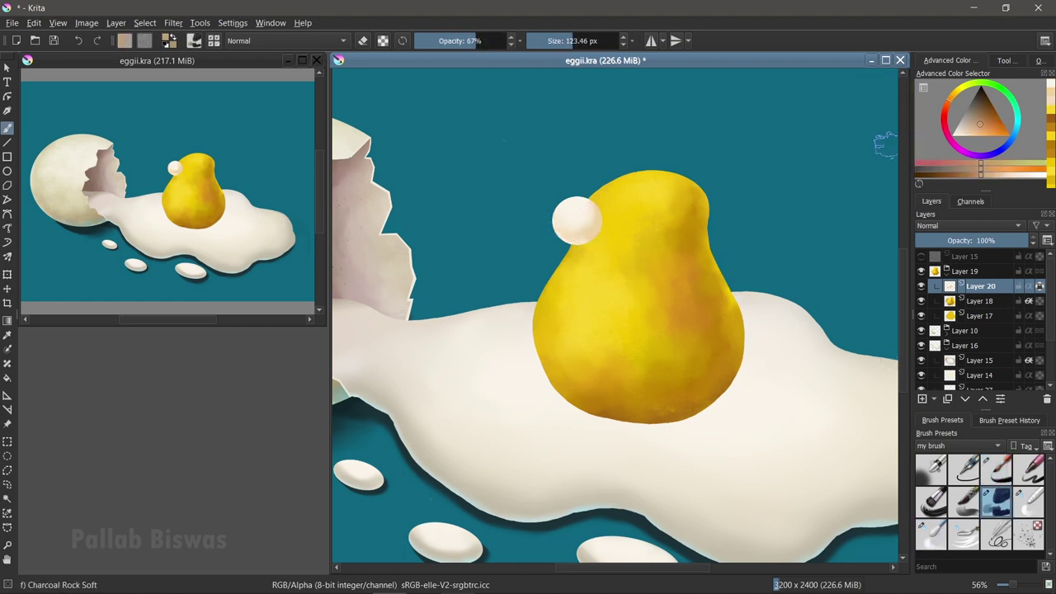
click(947, 539)
key(ctrl+t)
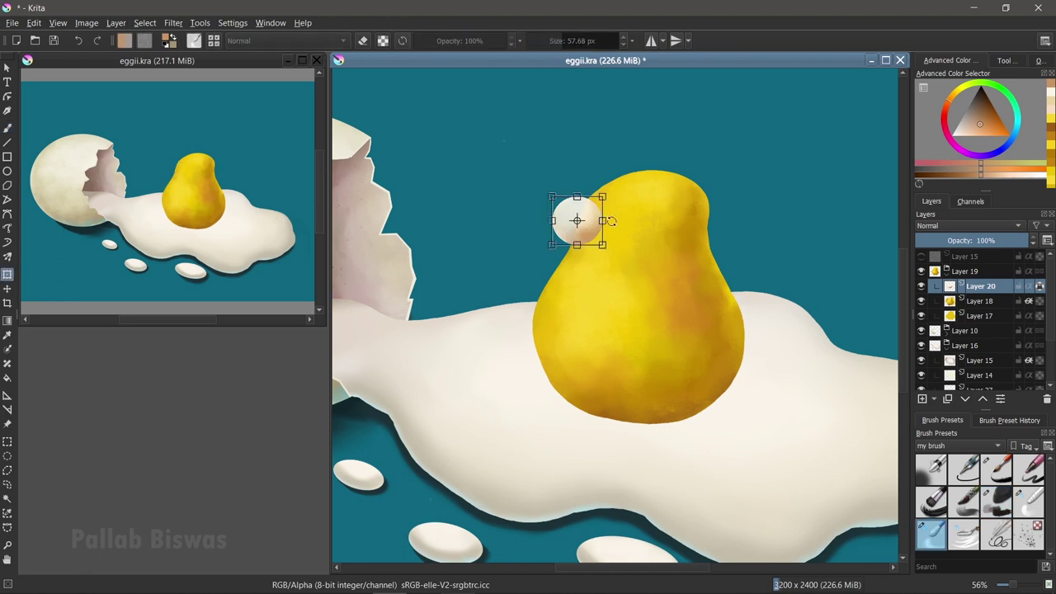
key(Return)
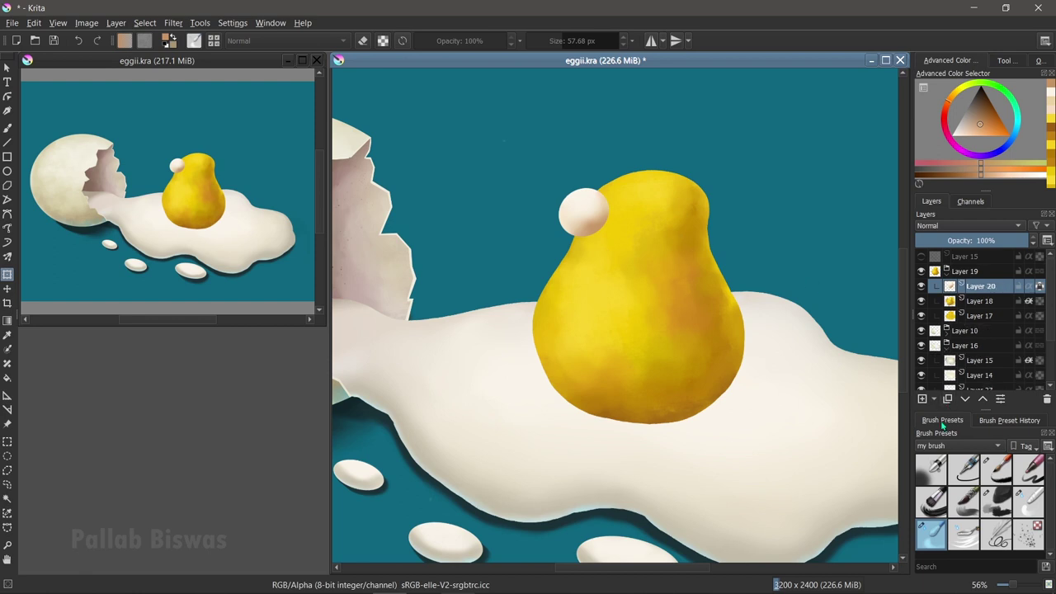
click(996, 468)
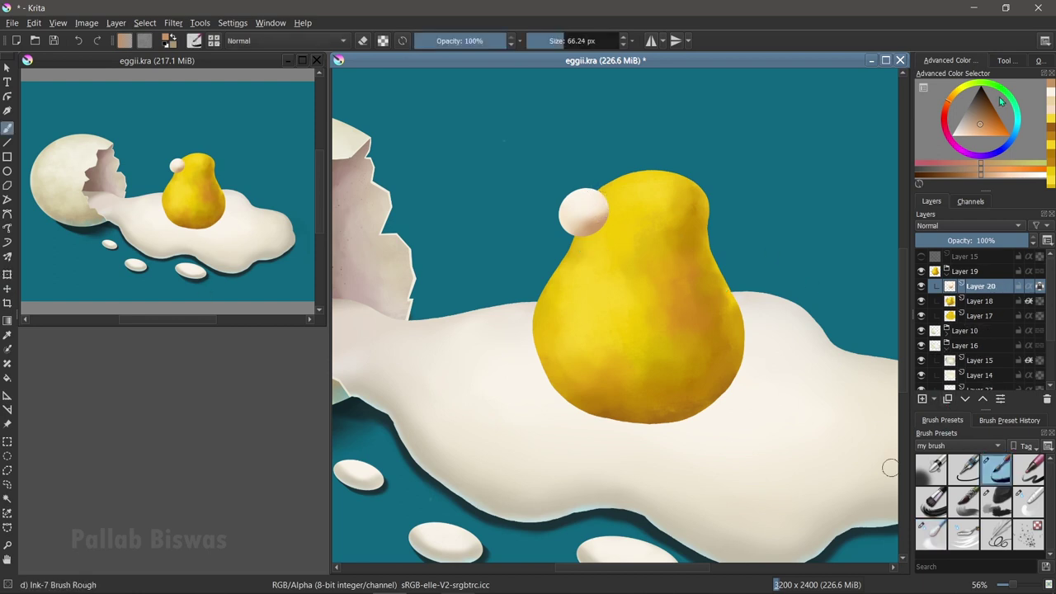
key(slash)
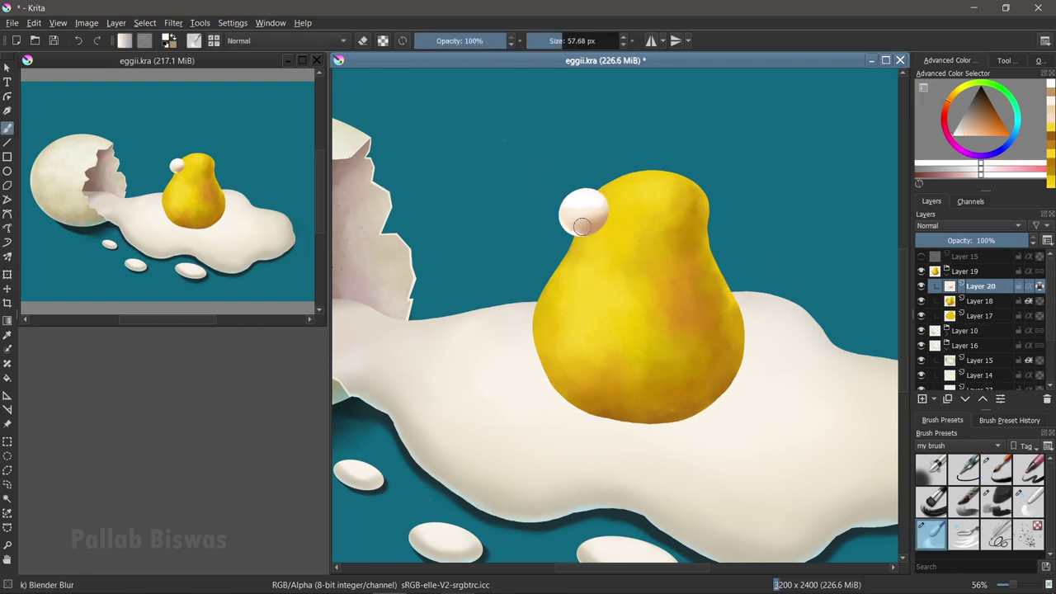
Step: Paint a black pupil and a tiny highlight on a new layer over the eyeball
key(d)
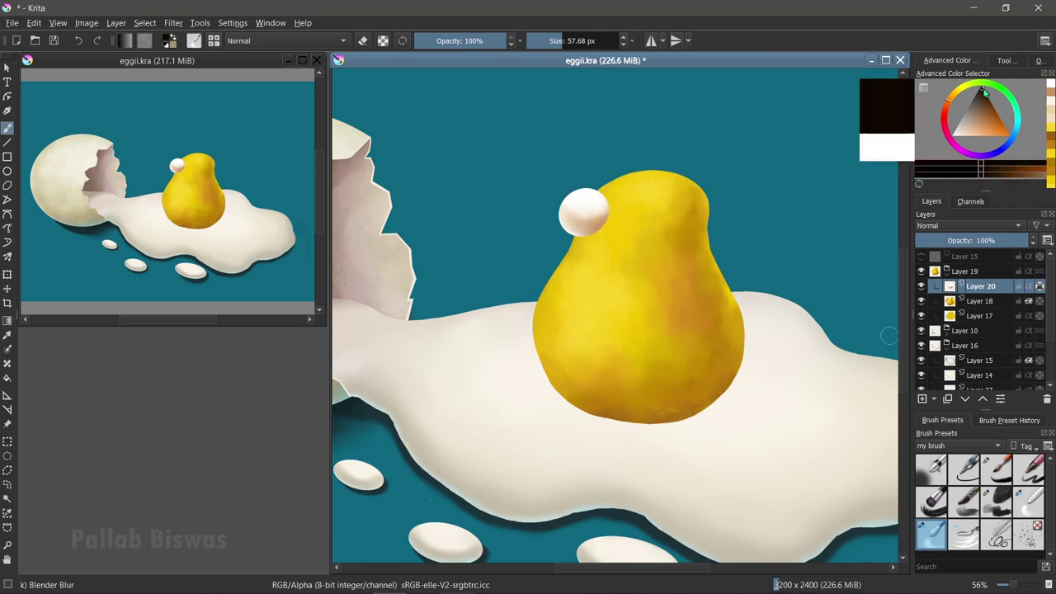
key(Insert)
key(slash)
drag(583, 201, 603, 200)
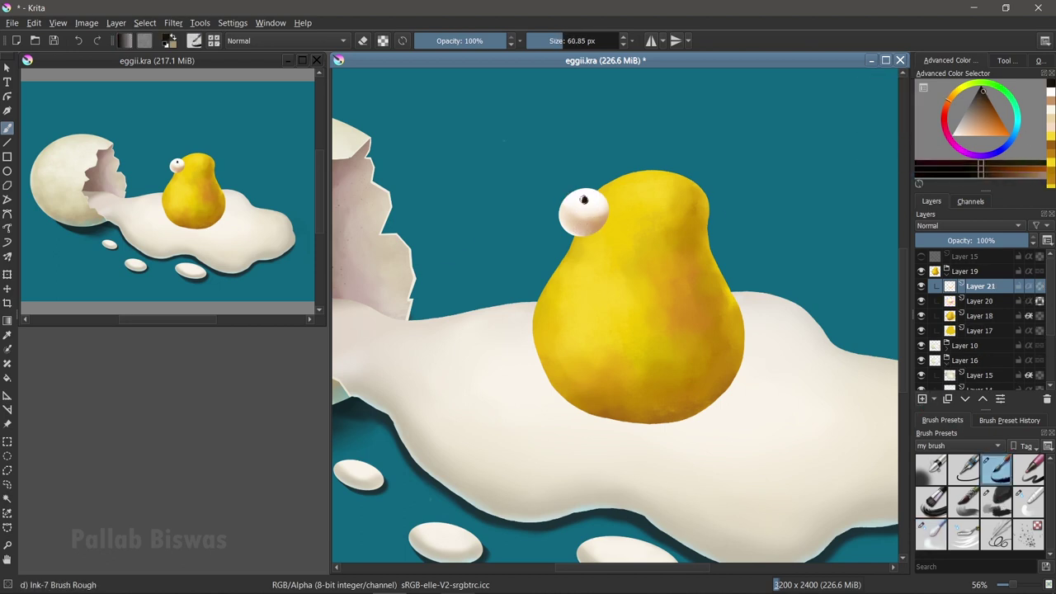
key(j)
key(slash)
drag(673, 237, 589, 205)
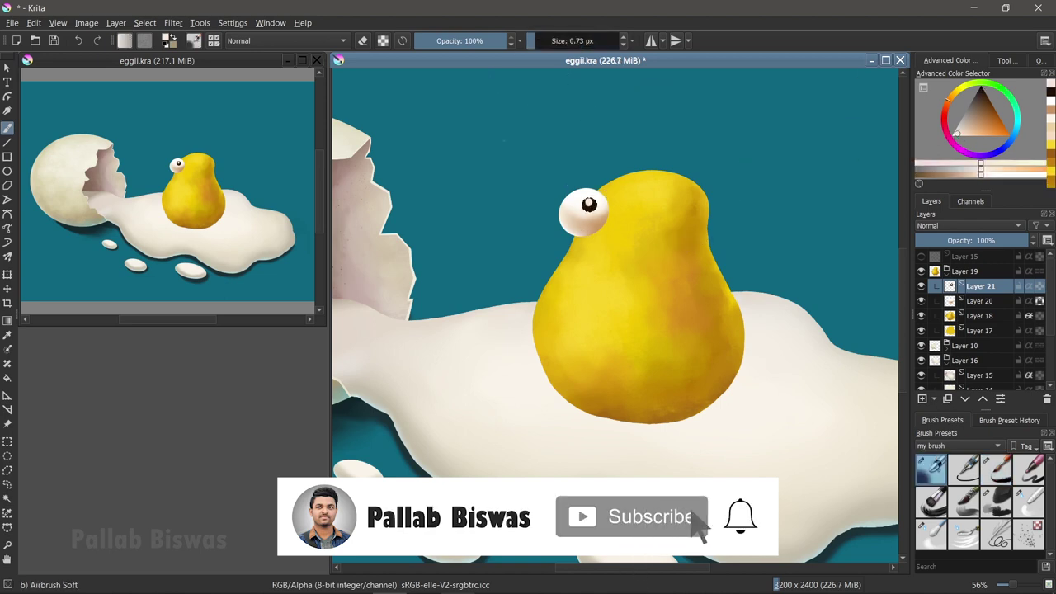
Step: Duplicate the eye layer and move the copy to the yolk's upper right, transforming it
key(t)
key(ctrl+j)
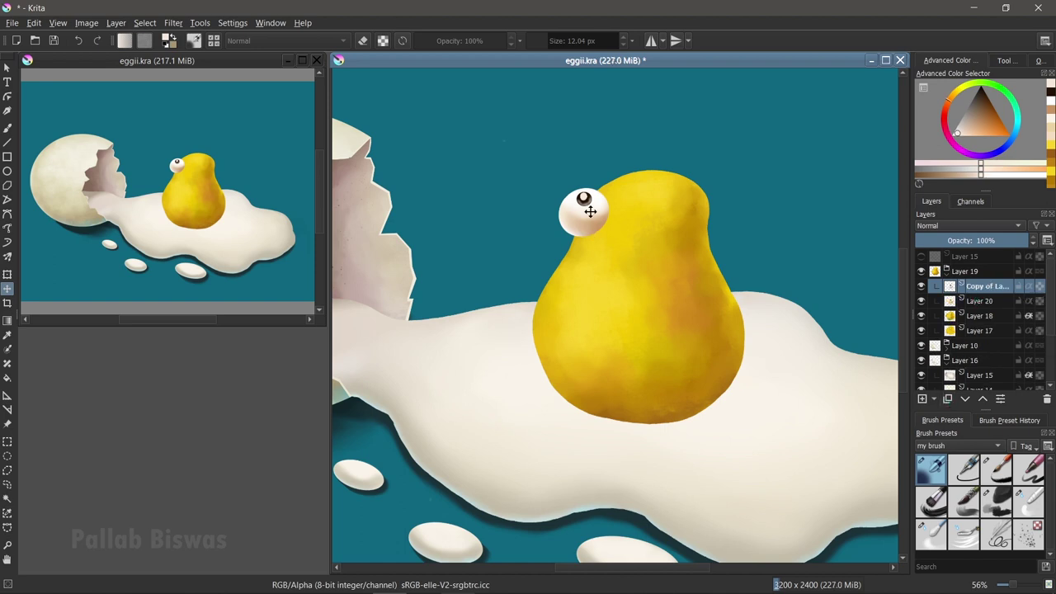
drag(589, 229, 700, 217)
click(585, 222)
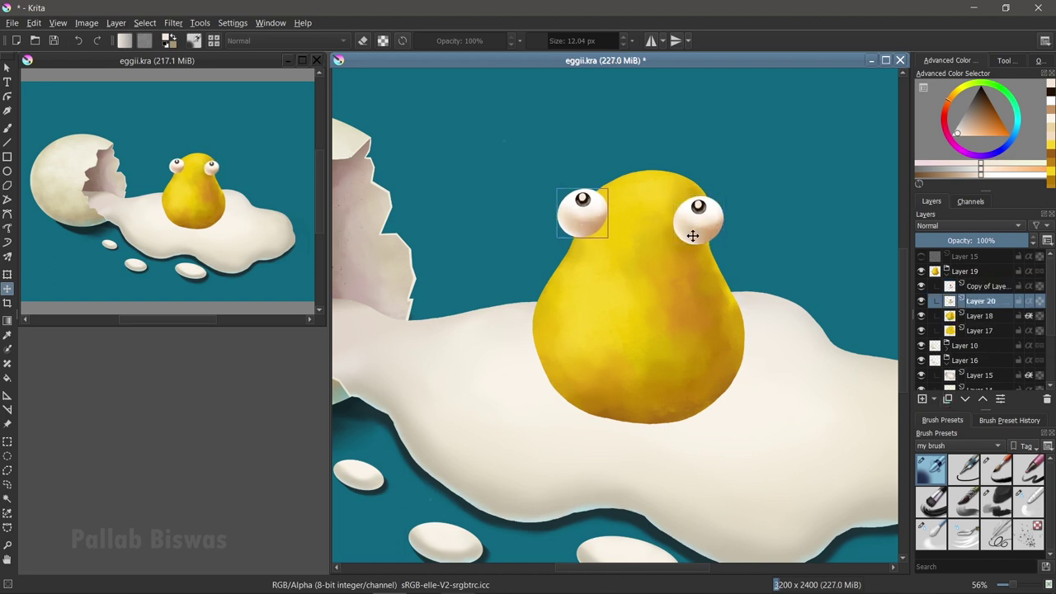
click(708, 223)
key(ctrl+t)
key(Return)
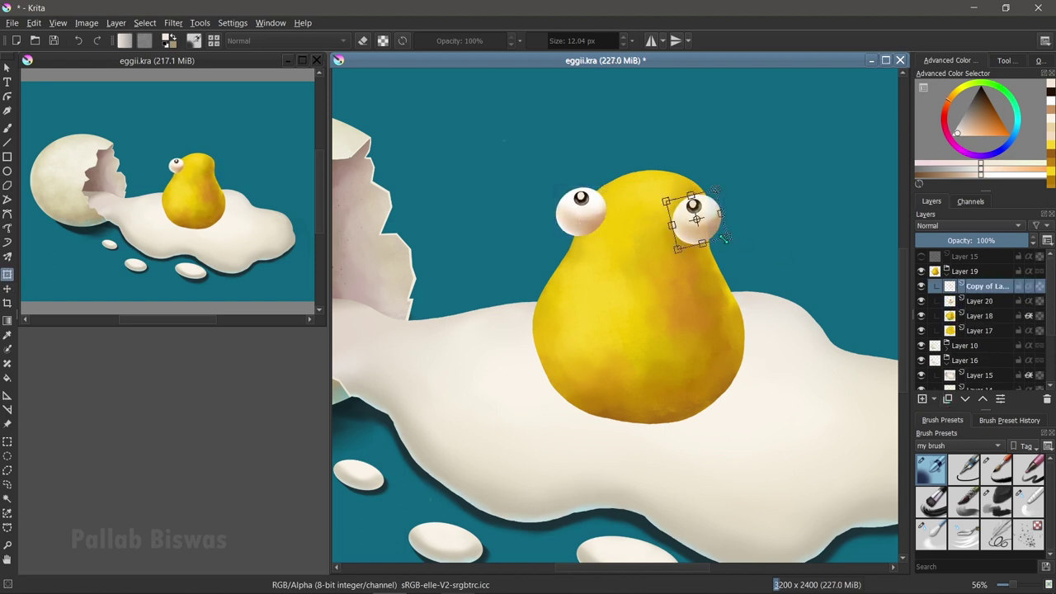
Step: Add a new shading layer and choose a light orange for the soft airbrush
key(Insert)
key(b)
ctrl+click(682, 285)
click(985, 111)
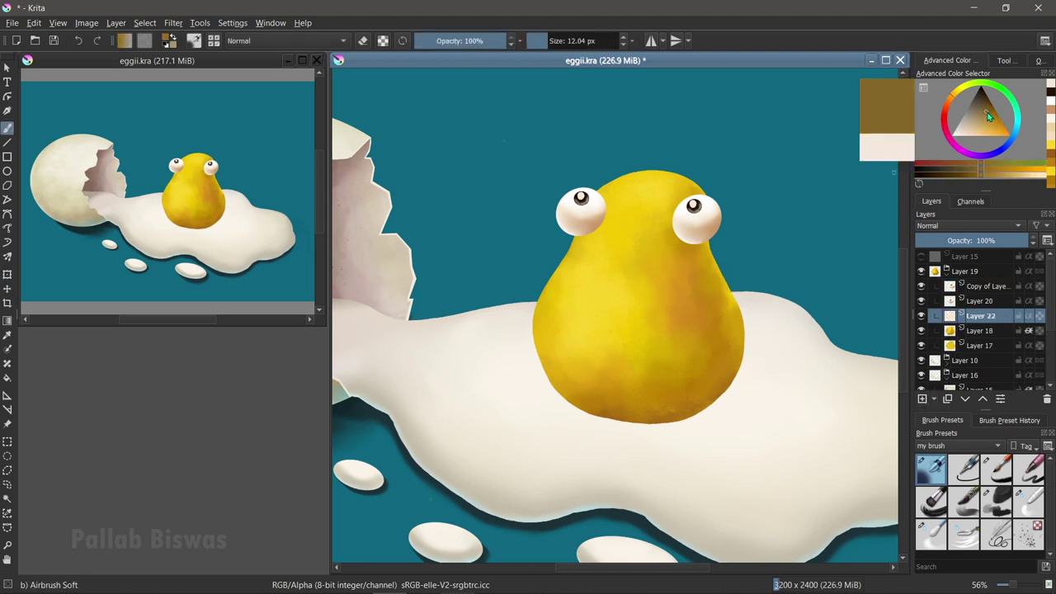
Step: Enlarge the airbrush, try redder orange and near-white, and select the yolk's Layer 18
drag(582, 234, 606, 234)
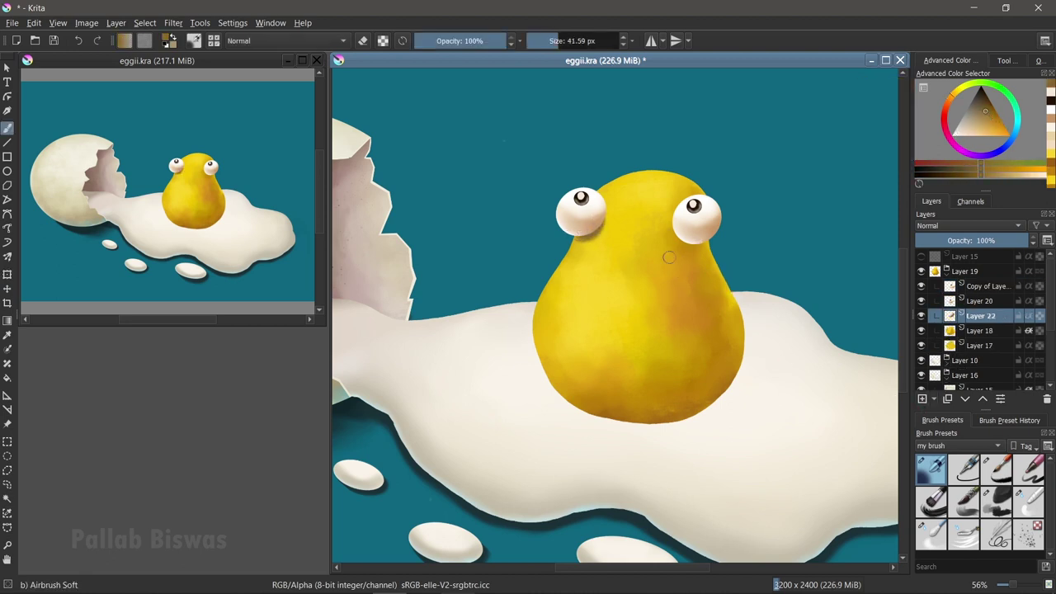
click(955, 99)
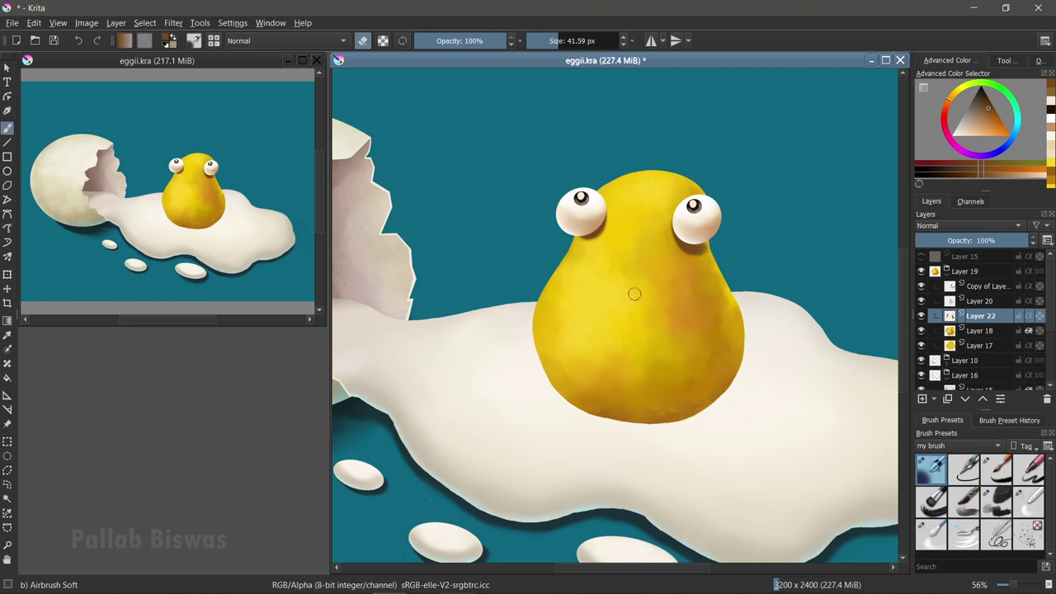
click(962, 301)
click(967, 132)
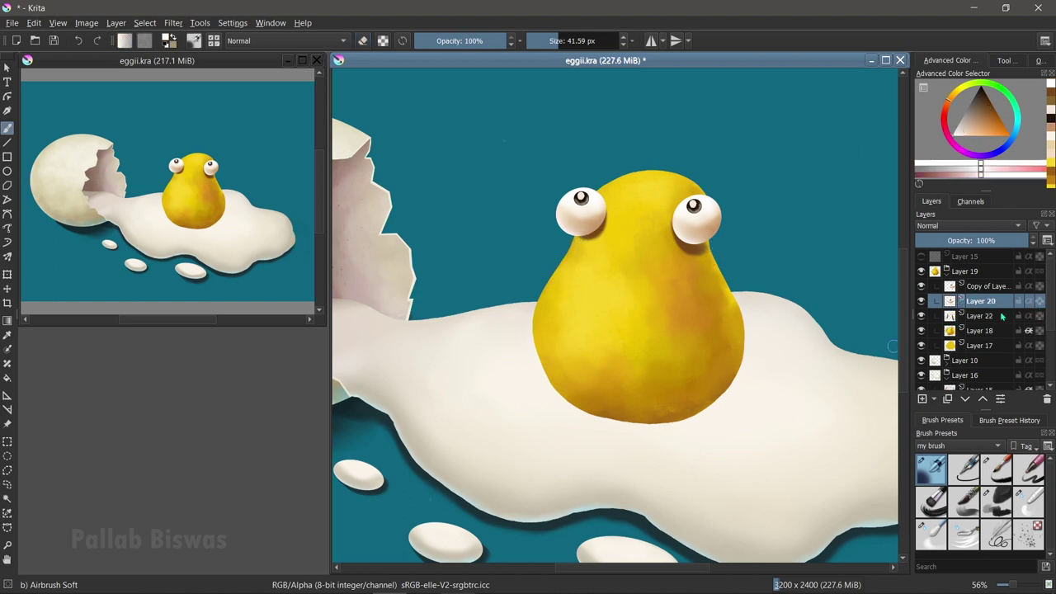
key(Page_Up)
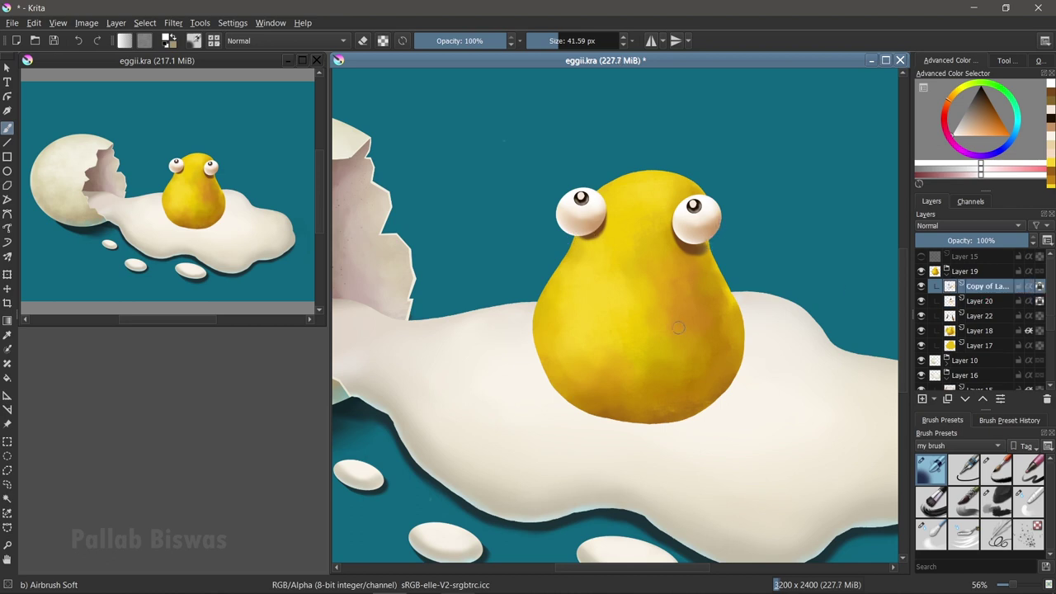
click(979, 327)
ctrl+click(700, 276)
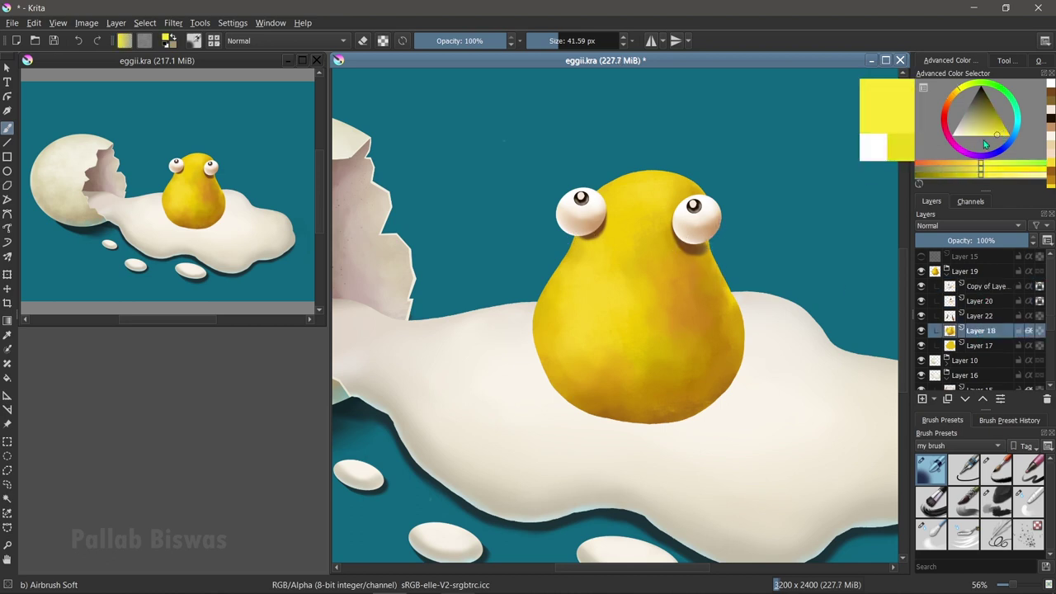
Step: Airbrush an orange-brown shadow between the eyes and lighter yellow along the yolk's right edge
drag(672, 206, 669, 214)
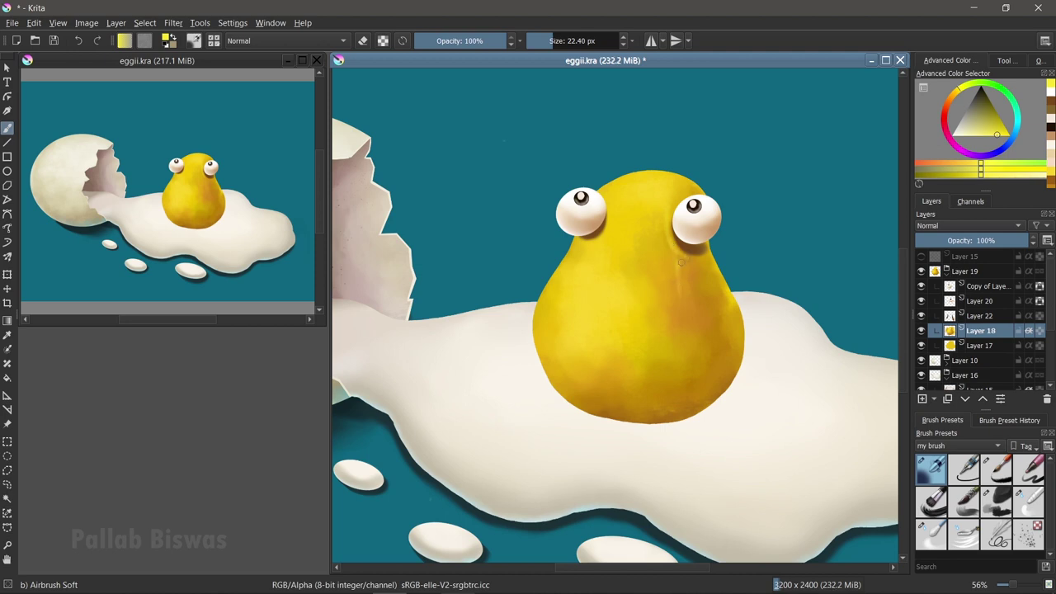
ctrl+click(693, 264)
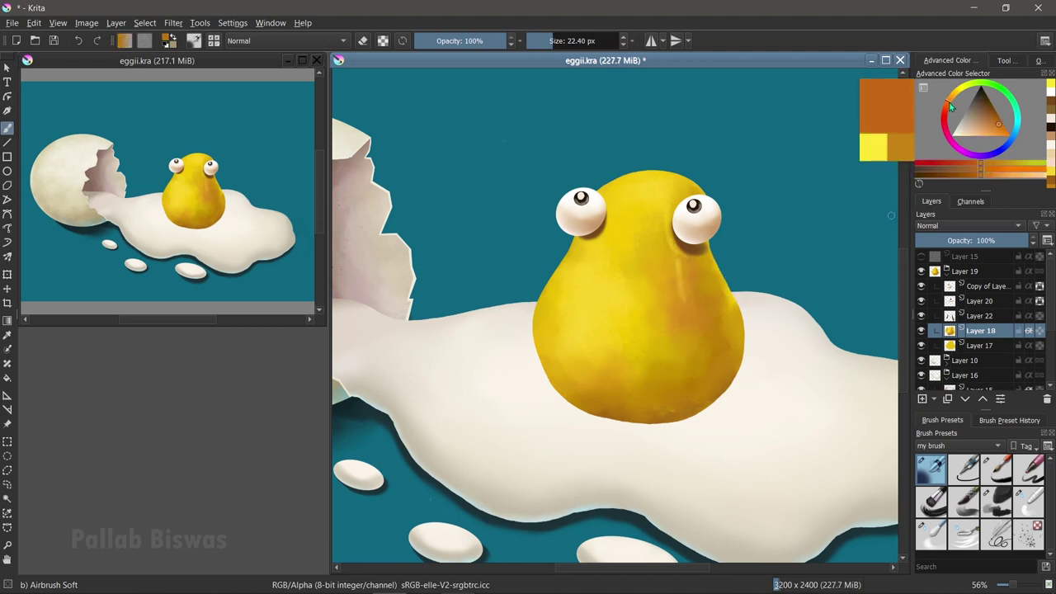
drag(686, 248, 694, 311)
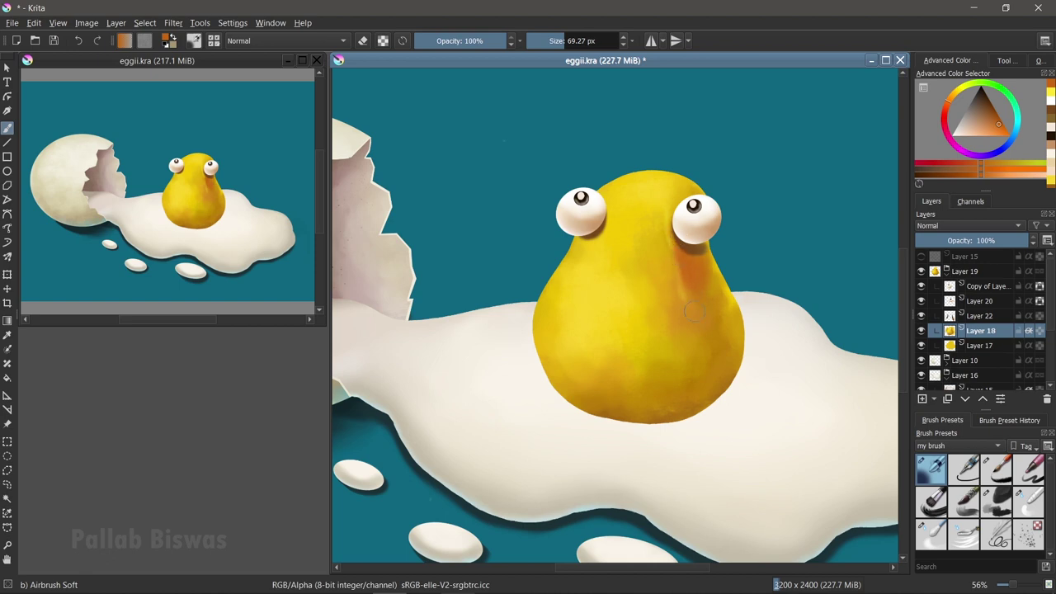
ctrl+click(747, 303)
drag(717, 241, 746, 381)
ctrl+click(726, 330)
drag(720, 273, 724, 346)
ctrl+click(723, 340)
key(slash)
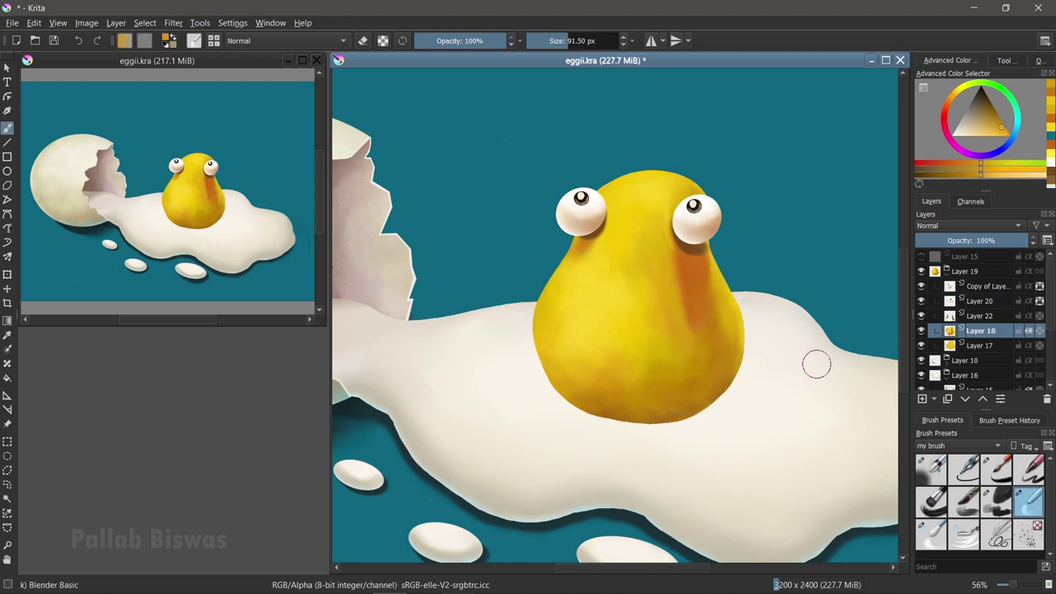
key(slash)
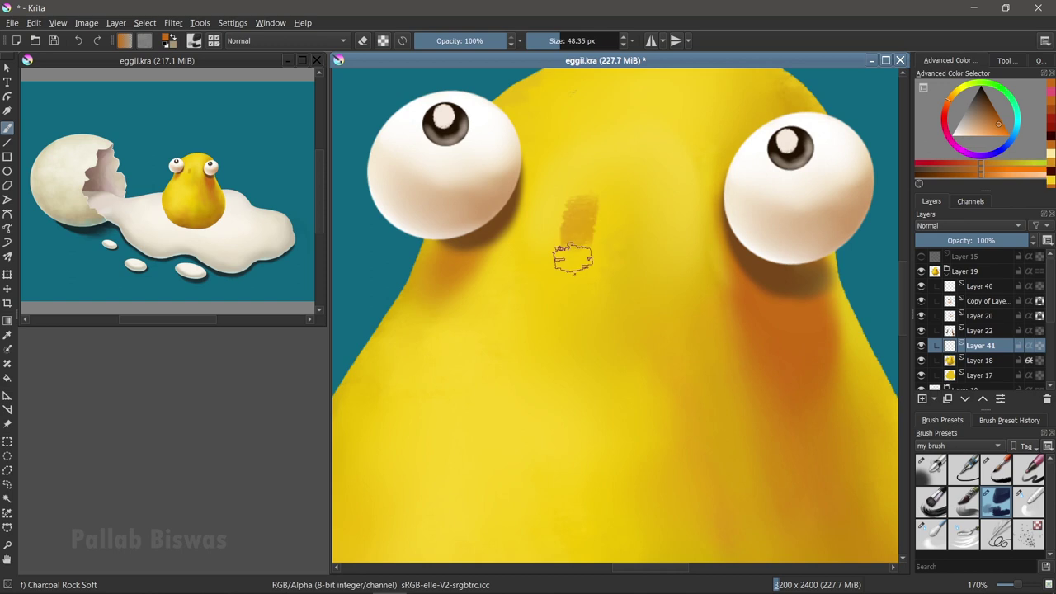
Step: Paint a solid orange shape between the eyes and erase its ragged edges
mouse_move(566, 251)
mouse_down()
mouse_move(506, 319)
mouse_move(673, 326)
mouse_move(677, 165)
mouse_up()
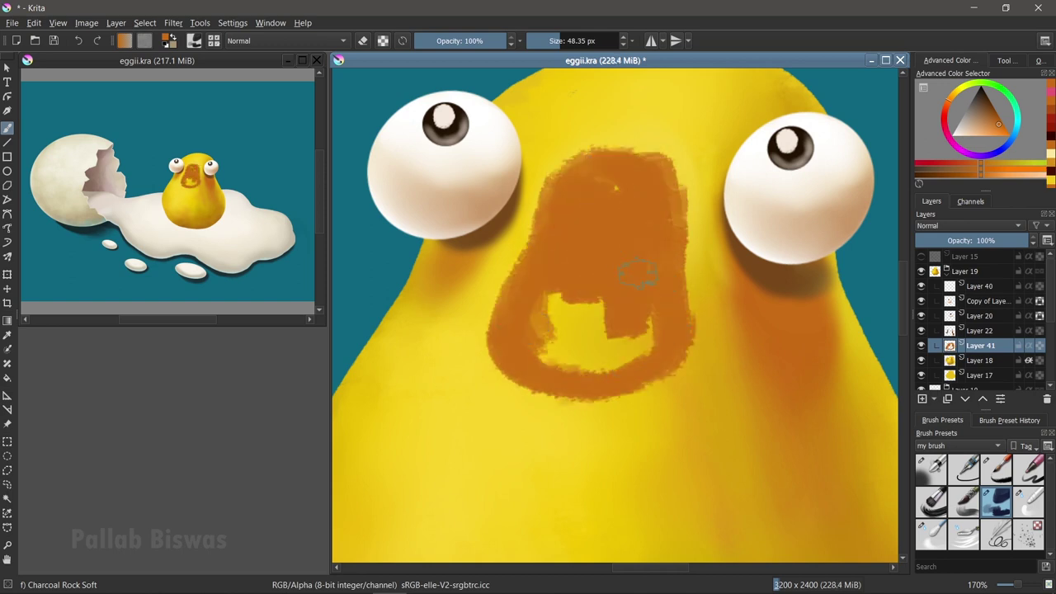
drag(594, 214, 578, 355)
ctrl+click(726, 264)
key(ctrl+z)
ctrl+click(676, 330)
mouse_move(594, 214)
mouse_down()
mouse_move(557, 306)
mouse_move(627, 363)
mouse_up()
mouse_move(528, 207)
mouse_down()
mouse_move(676, 142)
mouse_move(705, 229)
mouse_up()
Step: Round the orange shape with the glaze brush and paint a dark red mouth interior
click(964, 501)
drag(554, 214, 655, 178)
drag(511, 312, 609, 378)
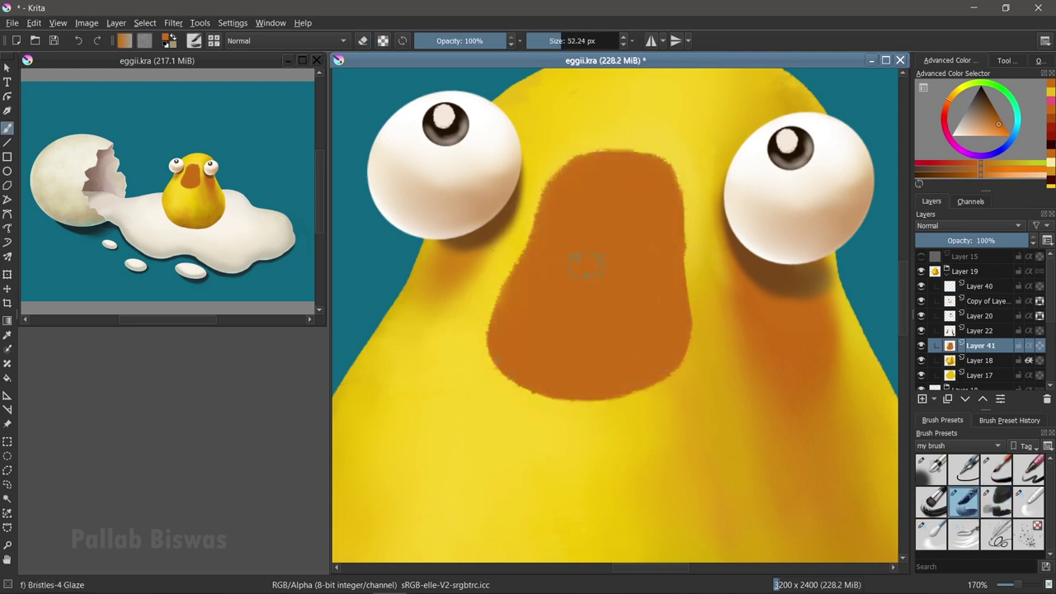
click(1052, 146)
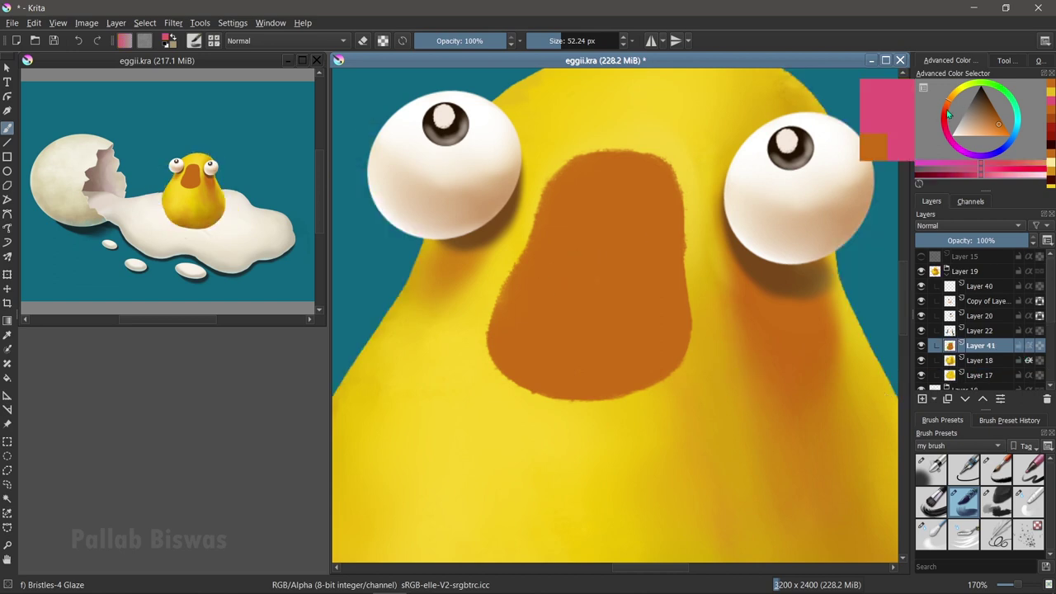
mouse_move(569, 211)
mouse_down()
mouse_move(608, 245)
mouse_move(618, 283)
mouse_up()
mouse_move(545, 198)
mouse_down()
mouse_move(554, 259)
mouse_move(533, 309)
mouse_move(670, 312)
mouse_up()
ctrl+click(794, 324)
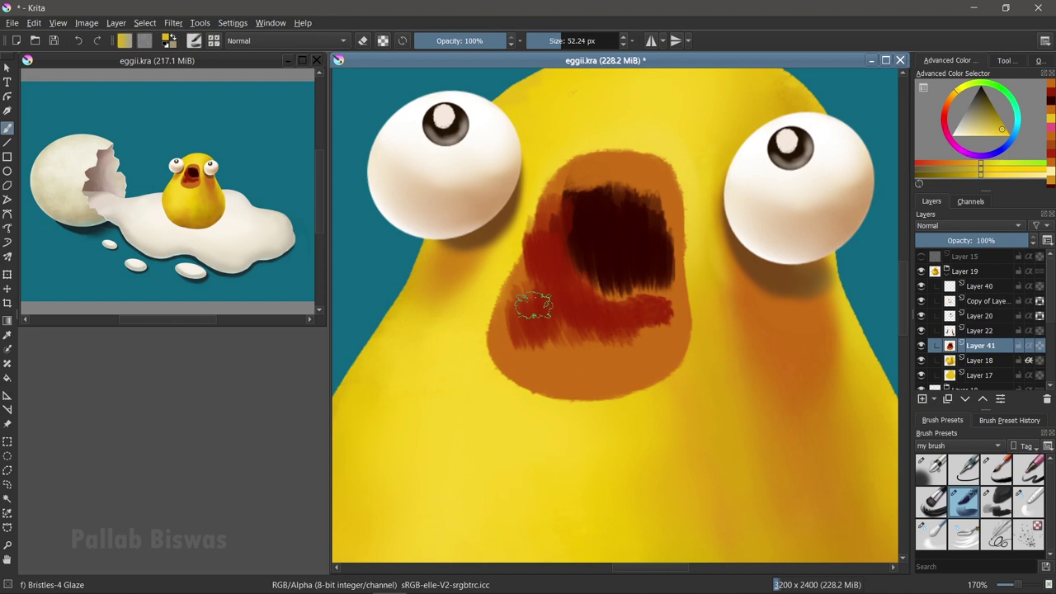
drag(528, 307, 540, 372)
Step: Blend the mouth into a rounder shape and begin a deeper pink tongue
click(1030, 499)
mouse_move(512, 330)
mouse_down()
mouse_move(549, 194)
mouse_move(607, 152)
mouse_up()
mouse_move(576, 223)
mouse_down()
mouse_move(665, 278)
mouse_move(590, 223)
mouse_move(491, 372)
mouse_move(545, 330)
mouse_move(528, 314)
mouse_move(617, 292)
mouse_move(691, 236)
mouse_move(578, 250)
mouse_move(591, 267)
mouse_move(518, 307)
mouse_move(651, 285)
mouse_move(636, 306)
mouse_move(652, 299)
mouse_move(553, 375)
mouse_move(627, 285)
mouse_move(557, 347)
mouse_move(686, 350)
mouse_up()
key(slash)
click(950, 125)
drag(595, 284, 635, 313)
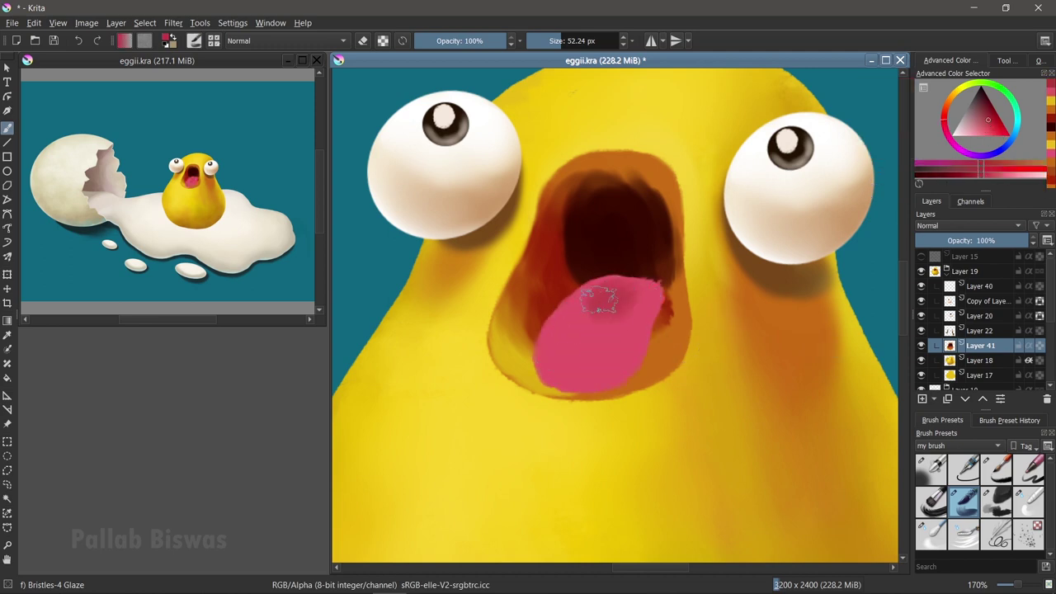
Step: Shade the tongue with darker pink and a dark red streak down its right side
drag(561, 277, 652, 330)
mouse_move(549, 338)
mouse_down()
mouse_move(631, 297)
mouse_move(589, 310)
mouse_up()
click(990, 113)
key(bracketleft)
key(bracketleft)
key(bracketleft)
drag(656, 280, 623, 380)
click(990, 120)
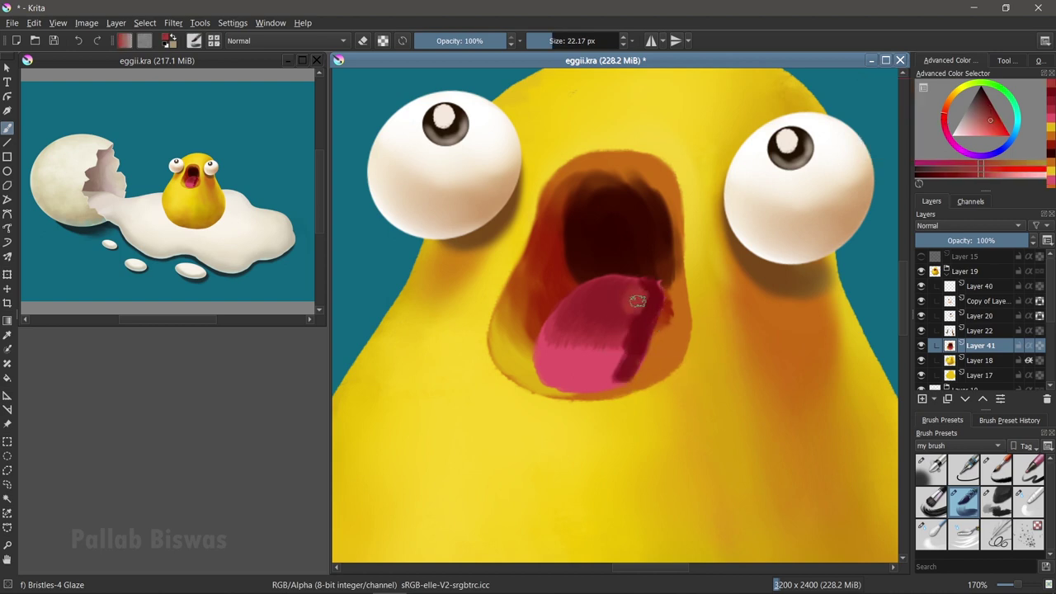
drag(633, 308, 585, 300)
Step: Blend the tongue's dark streaks and add softened light pink highlights
click(1029, 501)
mouse_move(650, 296)
mouse_down()
mouse_move(673, 299)
mouse_move(549, 355)
mouse_move(594, 363)
mouse_up()
mouse_move(578, 301)
mouse_down()
mouse_move(627, 363)
mouse_move(657, 292)
mouse_up()
click(964, 501)
click(974, 132)
mouse_move(540, 347)
mouse_down()
mouse_move(574, 375)
mouse_move(623, 367)
mouse_move(580, 378)
mouse_up()
click(1032, 507)
drag(594, 342, 626, 376)
drag(561, 334, 568, 373)
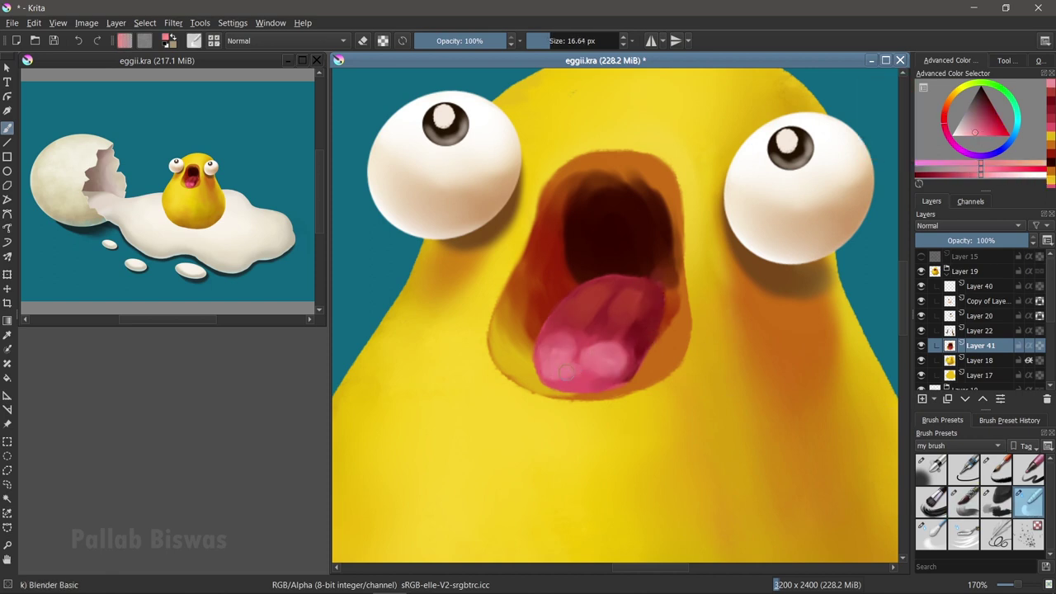
Step: Darken the lower and right lip edges with dark red-brown and smooth them
key(/)
drag(670, 307, 540, 394)
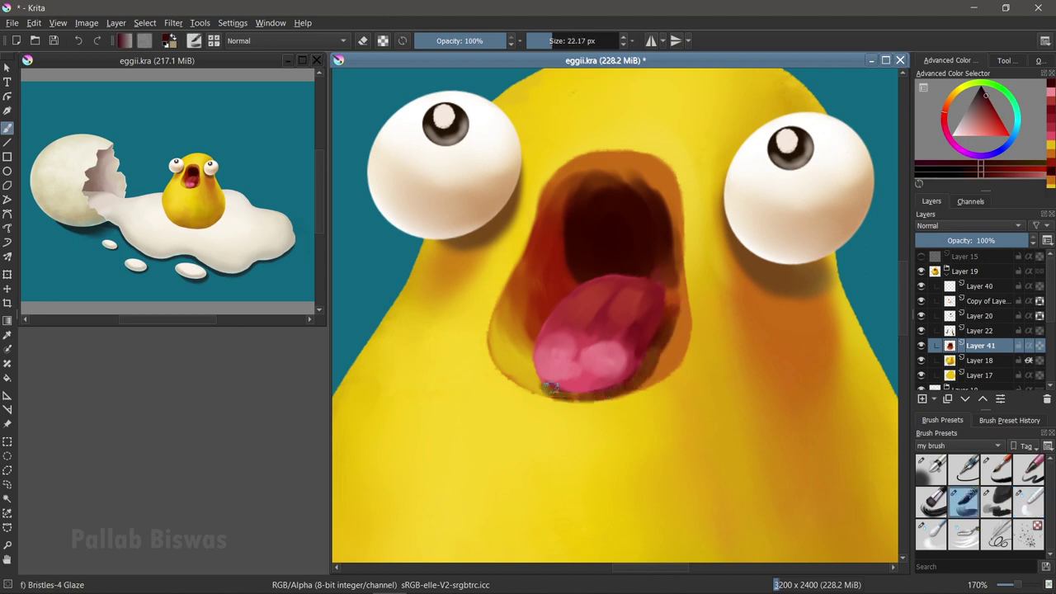
key(/)
mouse_move(656, 350)
mouse_down()
mouse_move(675, 294)
mouse_move(664, 355)
mouse_move(569, 398)
mouse_up()
drag(662, 371, 683, 297)
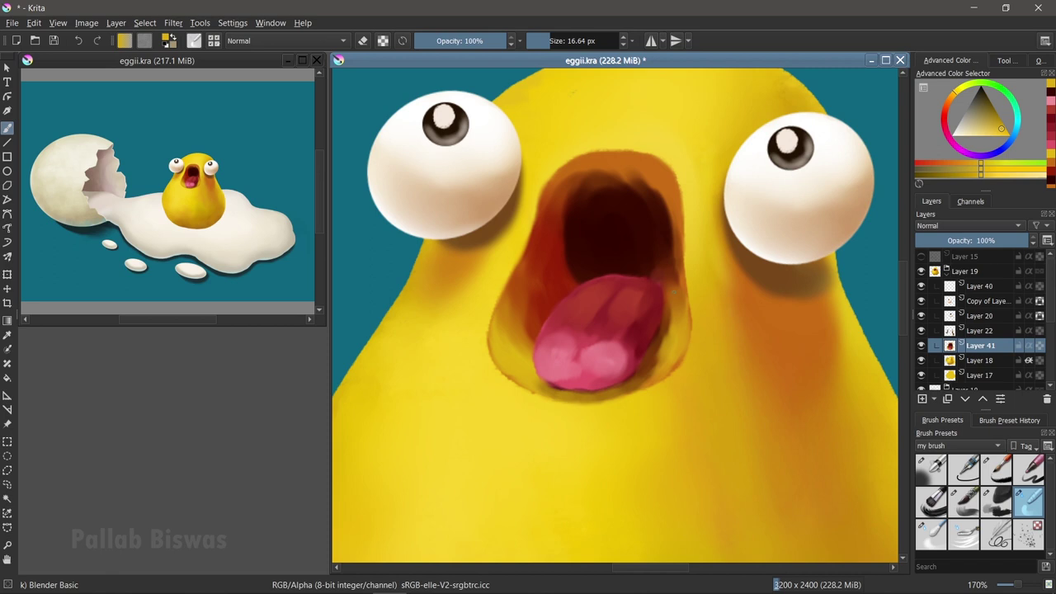
key(/)
drag(652, 363, 670, 281)
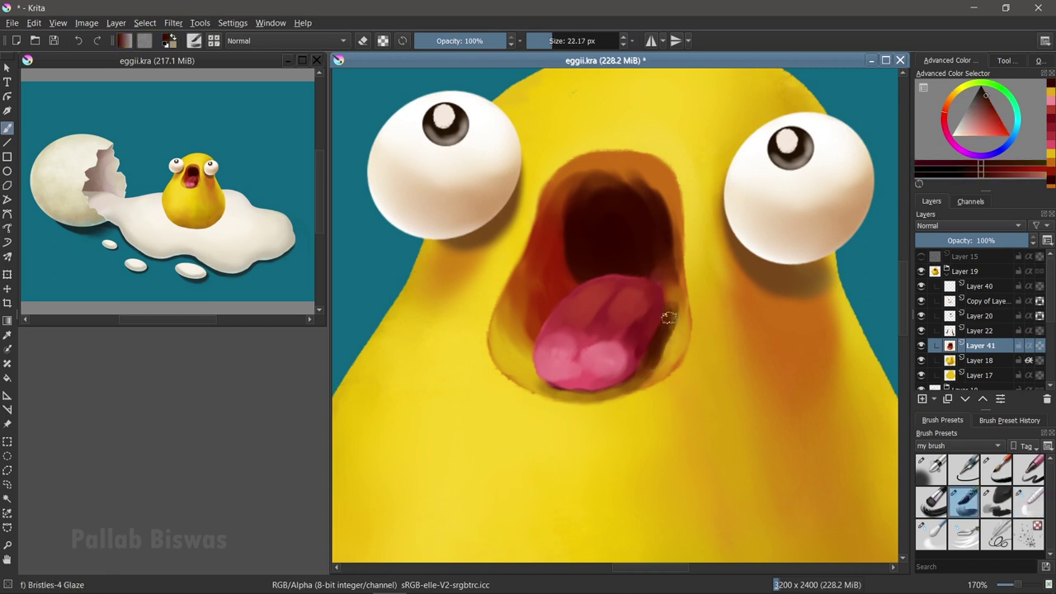
Step: Blend yellow into the lower and right lip edges and glaze the right edge darker orange
ctrl+click(627, 375)
mouse_move(614, 387)
mouse_down()
mouse_move(544, 393)
mouse_move(676, 332)
mouse_up()
ctrl+click(570, 421)
key(/)
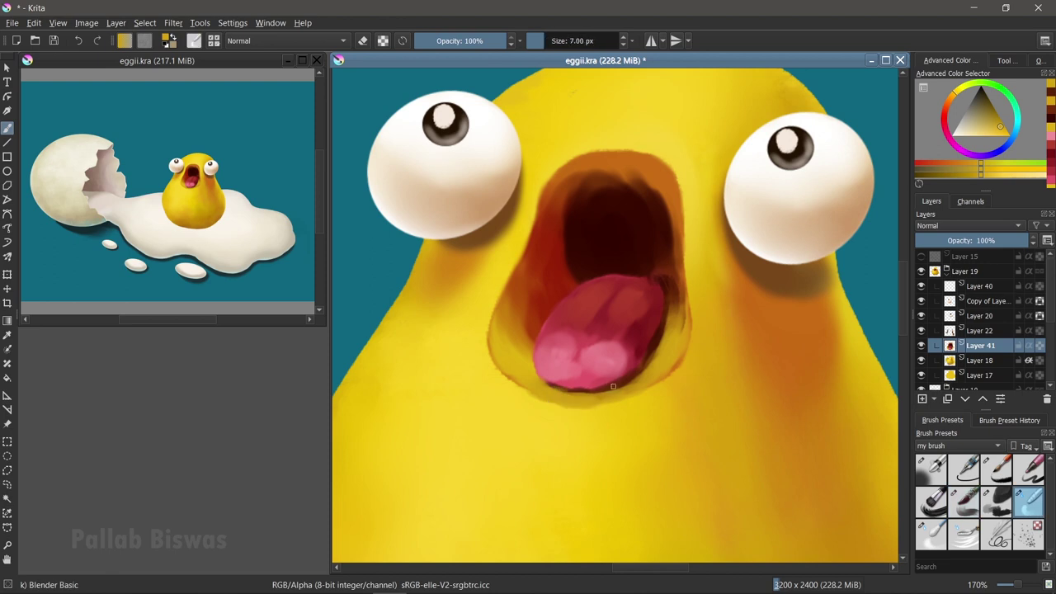
drag(653, 359, 672, 308)
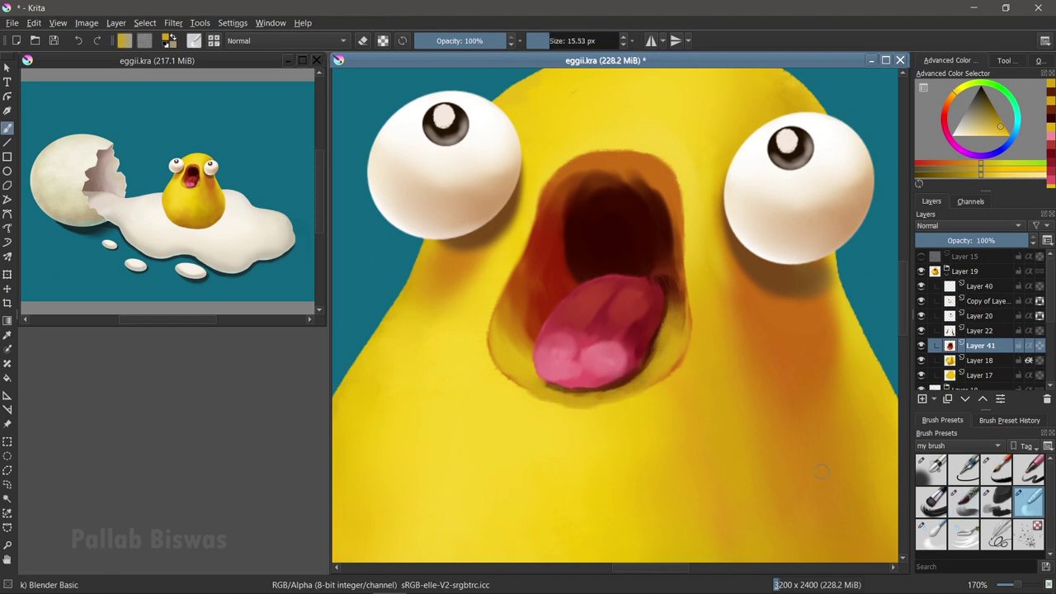
drag(662, 280, 656, 215)
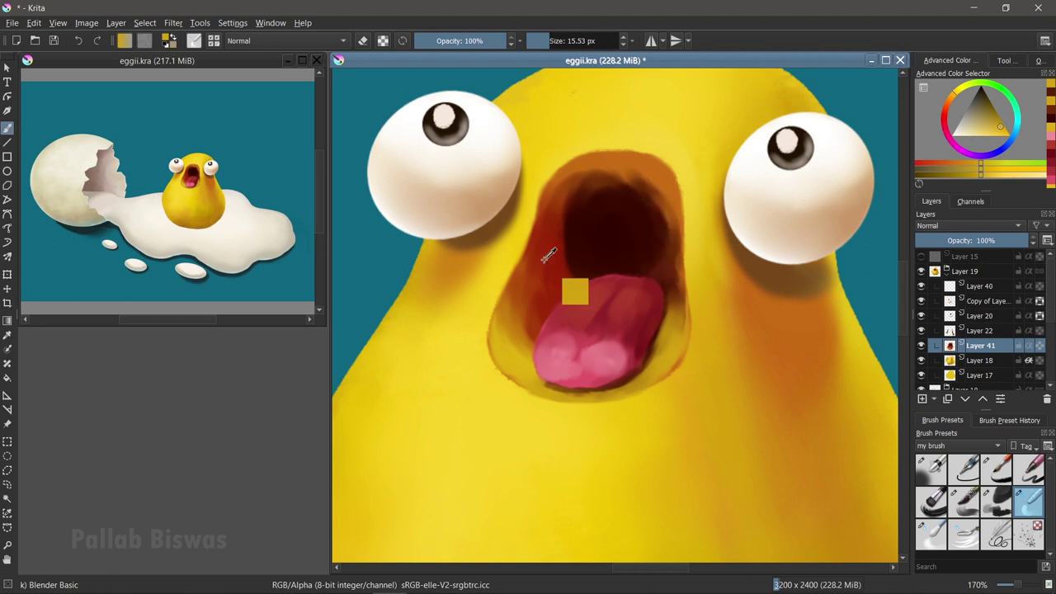
key(/)
drag(677, 309, 659, 375)
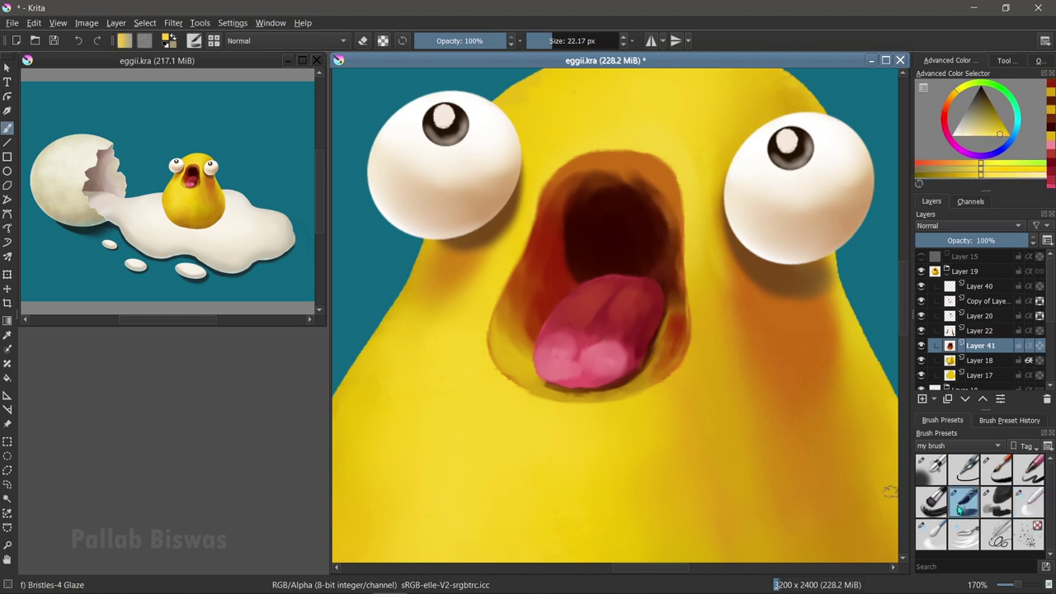
Step: Airbrush a pale yellow rim along the mouth's left, lower, right and upper edges
key(/)
ctrl+click(474, 363)
drag(488, 372, 498, 352)
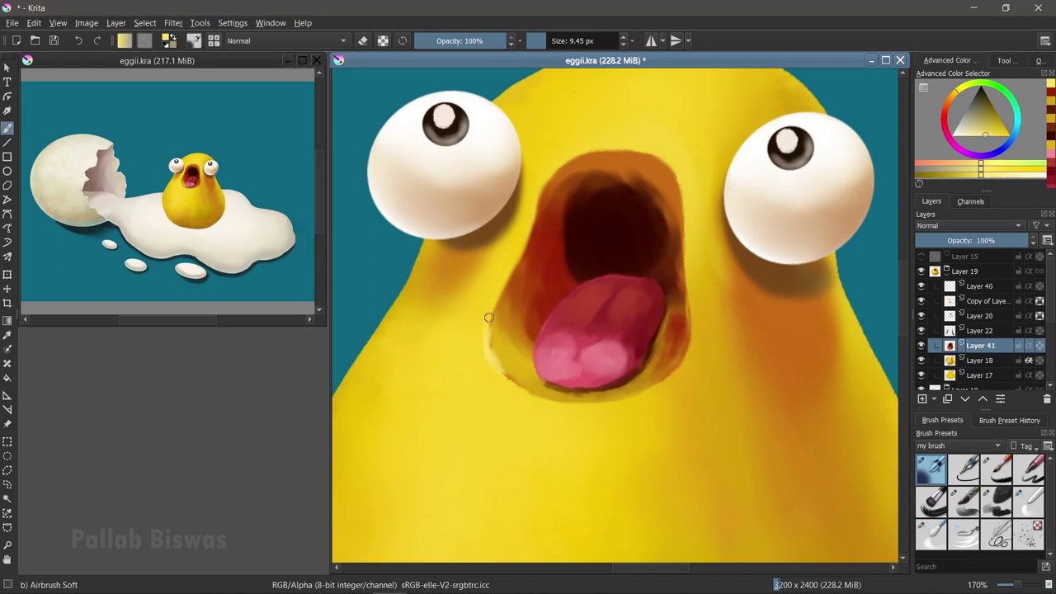
ctrl+click(481, 337)
drag(487, 343, 519, 366)
drag(547, 400, 632, 393)
drag(684, 345, 686, 225)
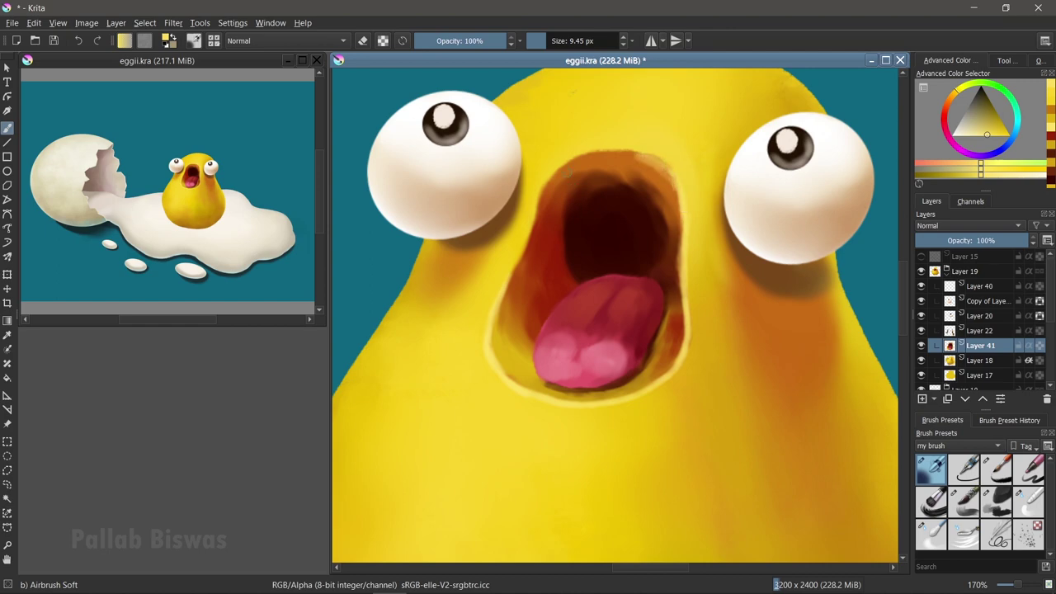
drag(555, 163, 638, 160)
ctrl+click(638, 159)
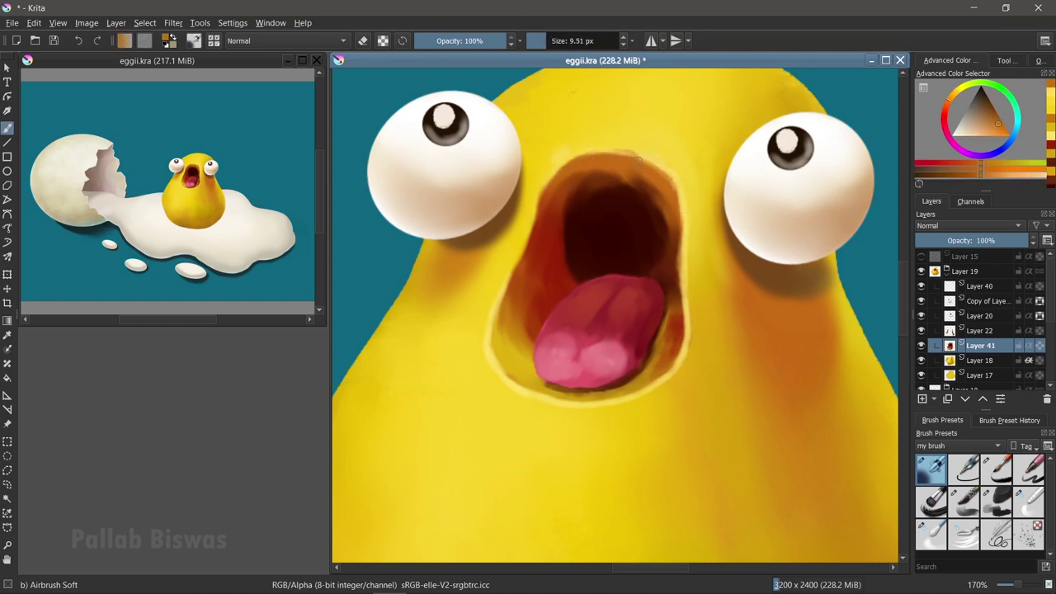
scroll(675, 226, down, 5)
scroll(624, 291, up, 5)
key(/)
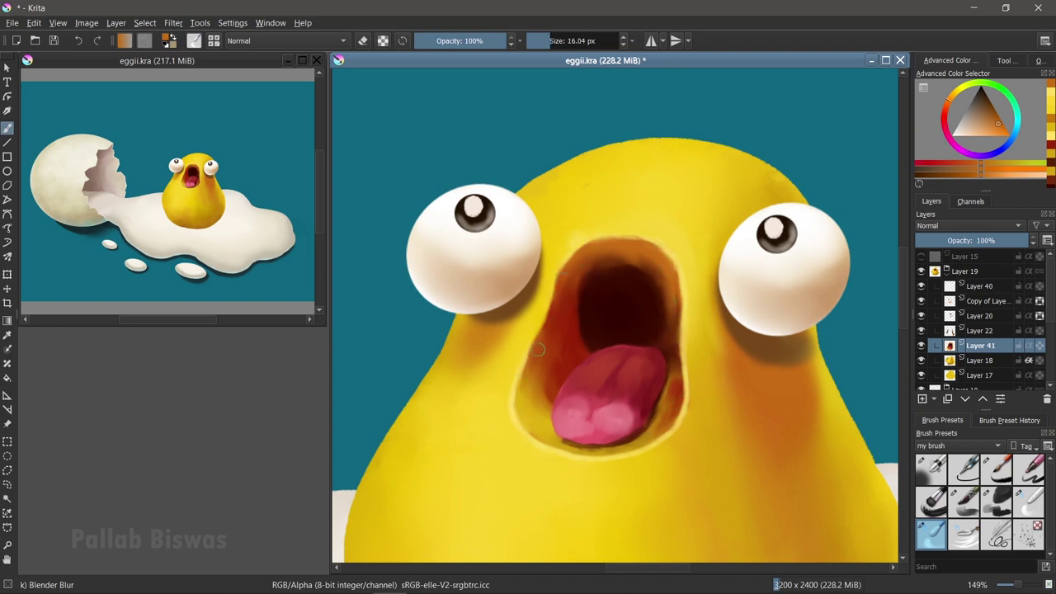
click(922, 399)
click(997, 468)
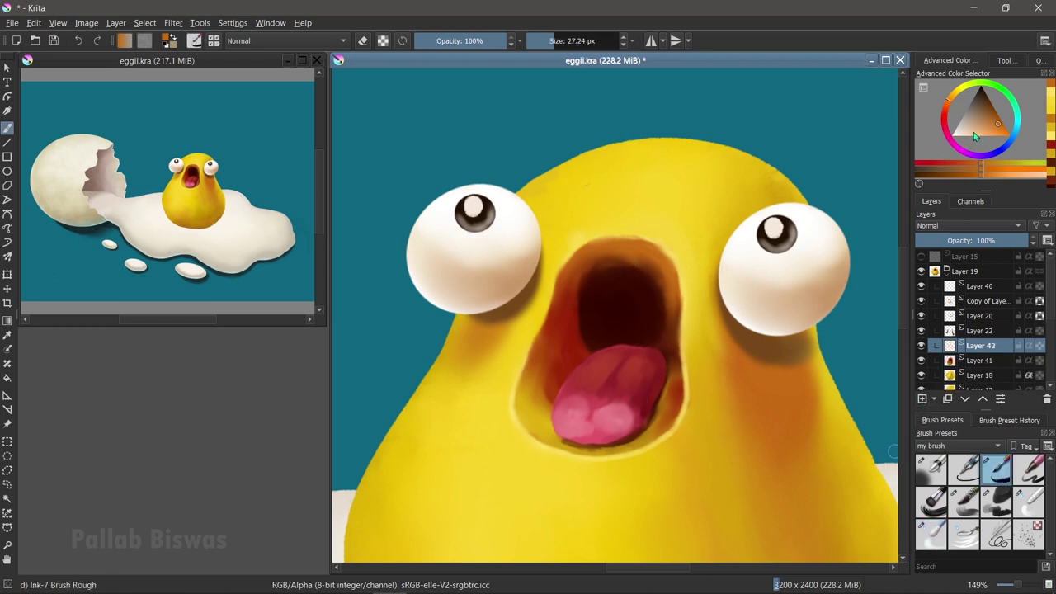
Step: Lasso-fill four white tooth shapes along the top of the mouth
click(974, 132)
key(ctrl+r)
key(b)
click(590, 259)
click(611, 261)
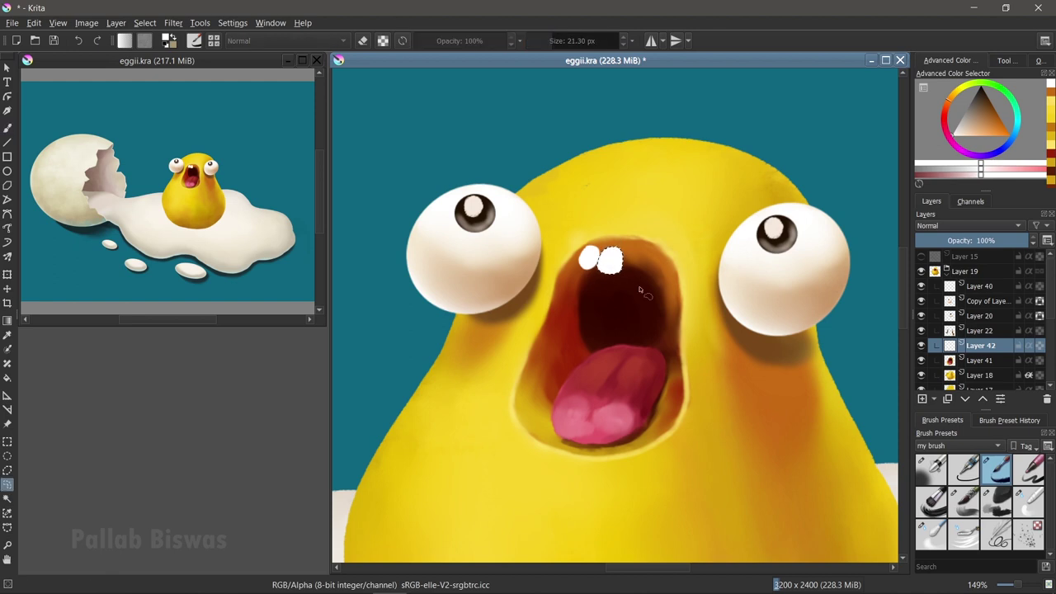
drag(635, 251, 633, 252)
key(shift+BackSpace)
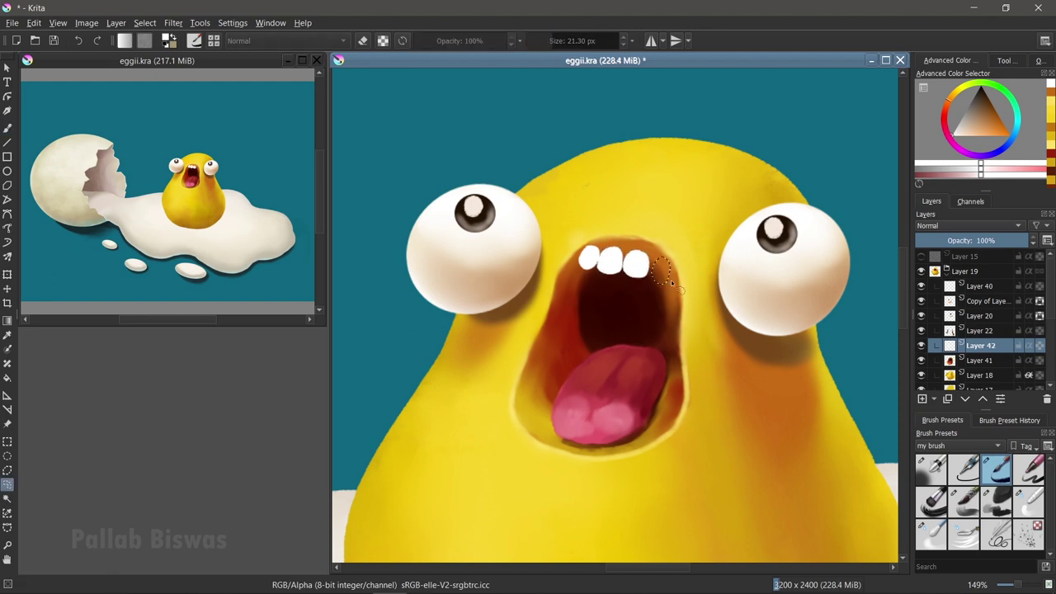
drag(668, 289, 650, 262)
key(shift+BackSpace)
key(b)
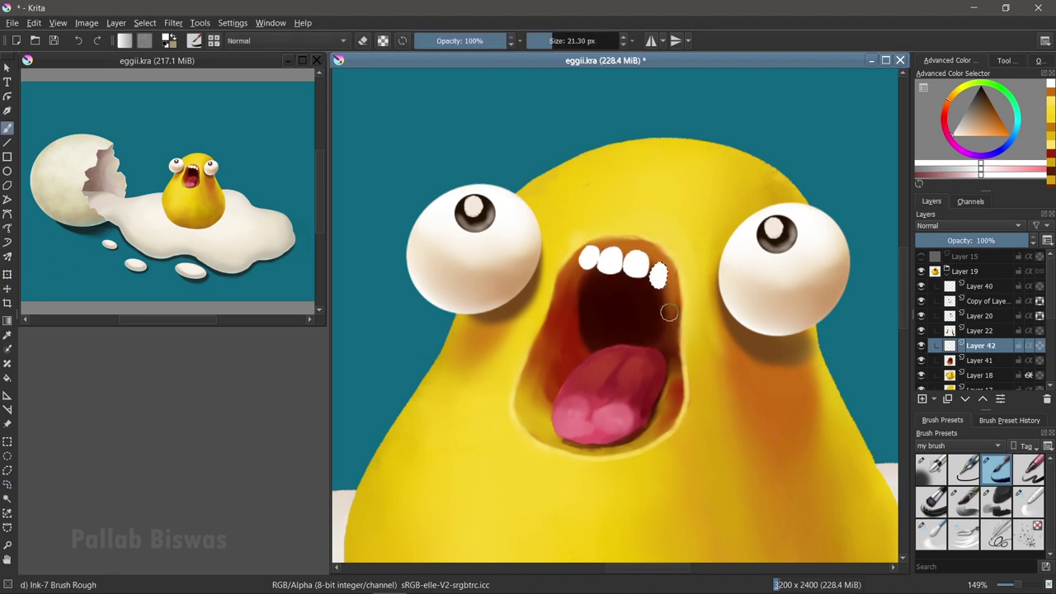
Step: Airbrush tan shading and near-white highlights onto the teeth
scroll(655, 264, up, 2)
key(slash)
mouse_move(570, 248)
mouse_down()
mouse_move(669, 252)
mouse_move(676, 264)
mouse_move(592, 233)
mouse_move(569, 235)
mouse_move(673, 251)
mouse_up()
ctrl+click(677, 256)
ctrl+click(575, 231)
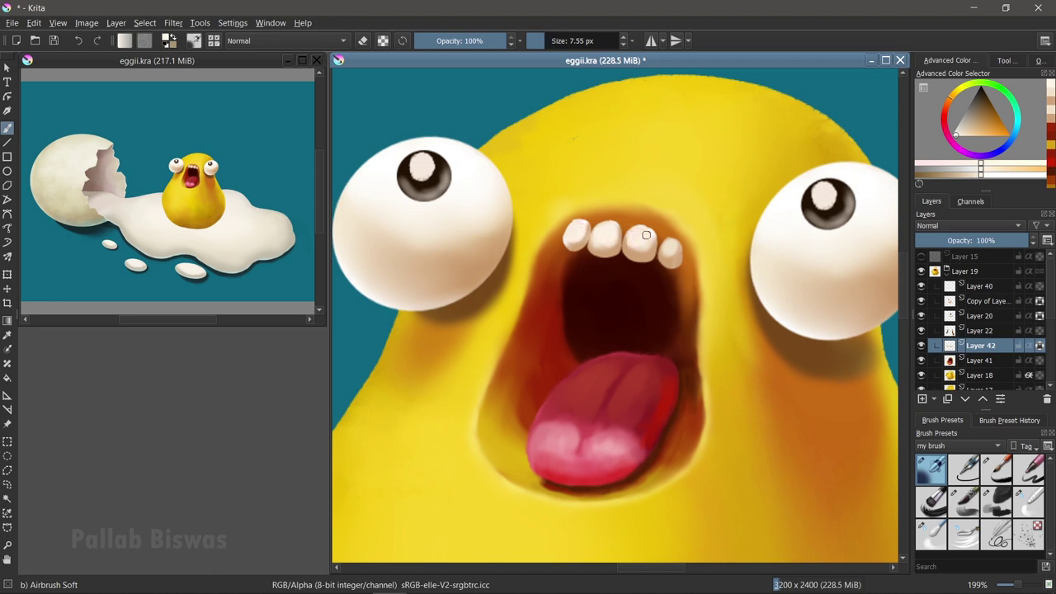
ctrl+click(809, 209)
key(bracketright)
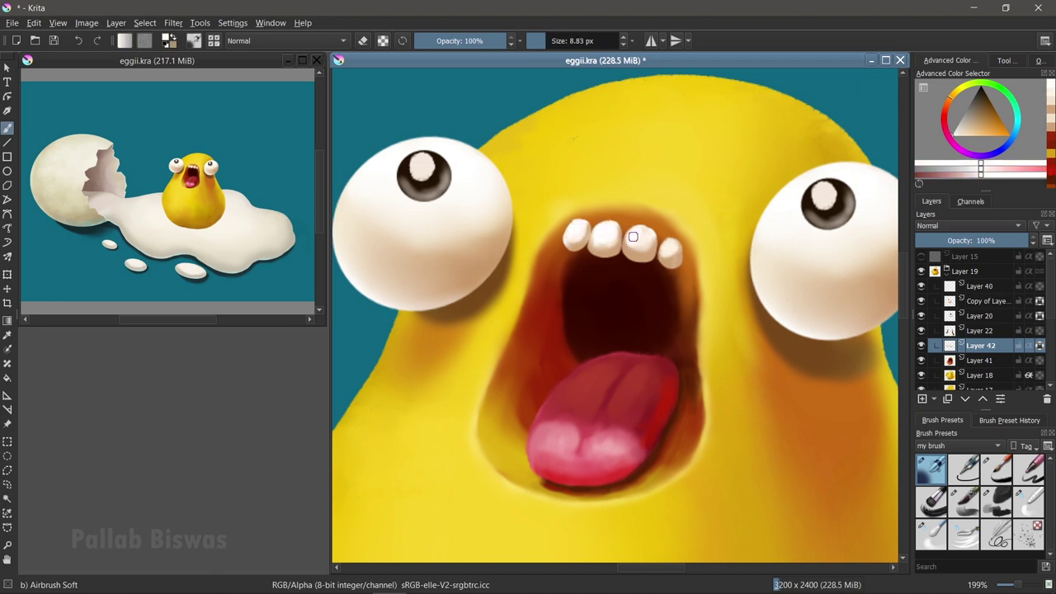
Step: Soften the teeth with the blur brush and add a new layer, Layer 43
key(slash)
key(bracketright)
key(bracketright)
key(bracketright)
key(Insert)
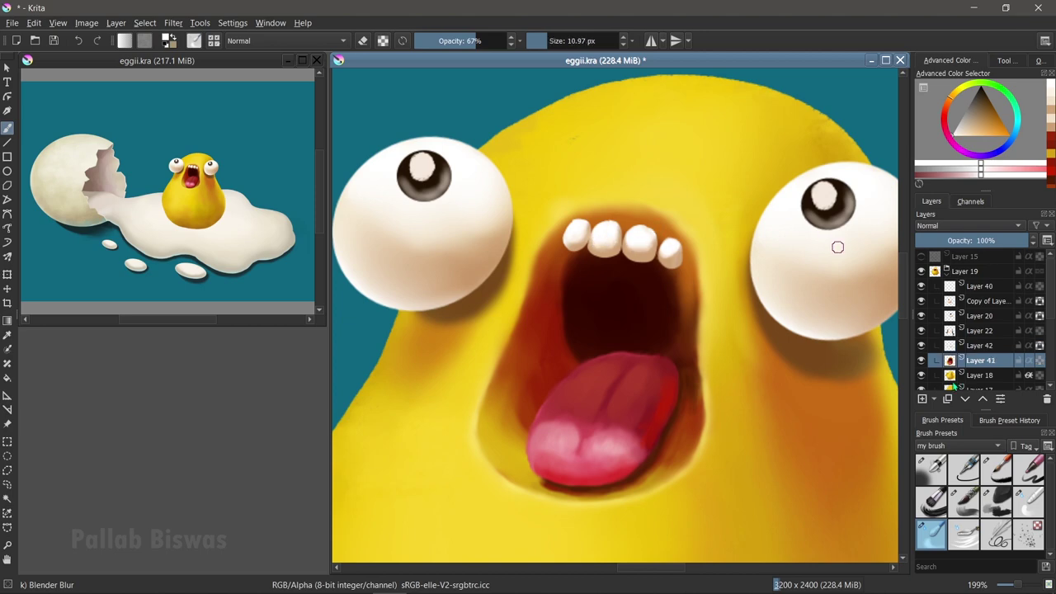
ctrl+click(666, 288)
key(slash)
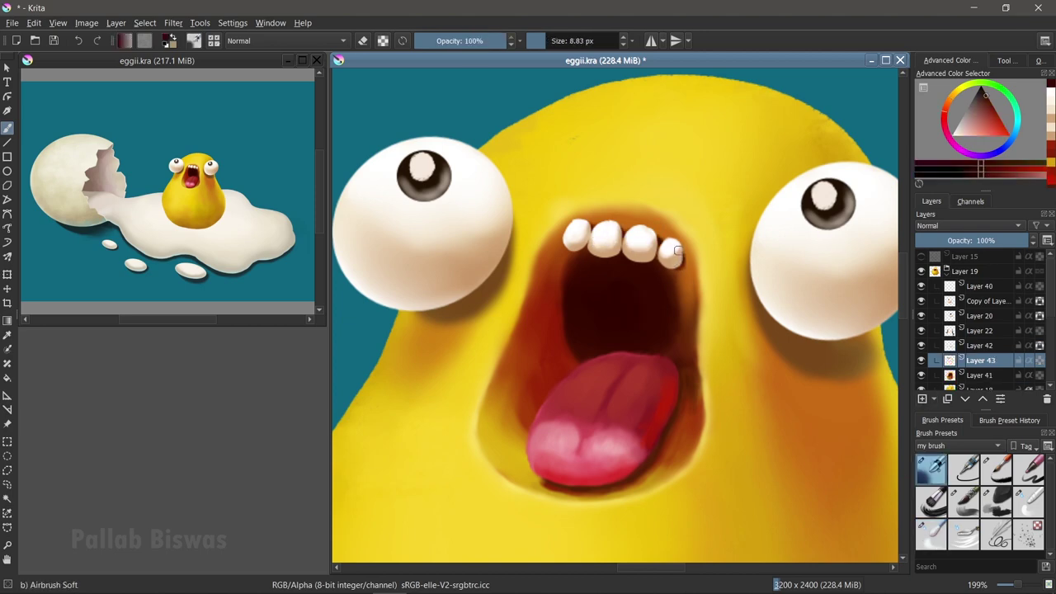
key(slash)
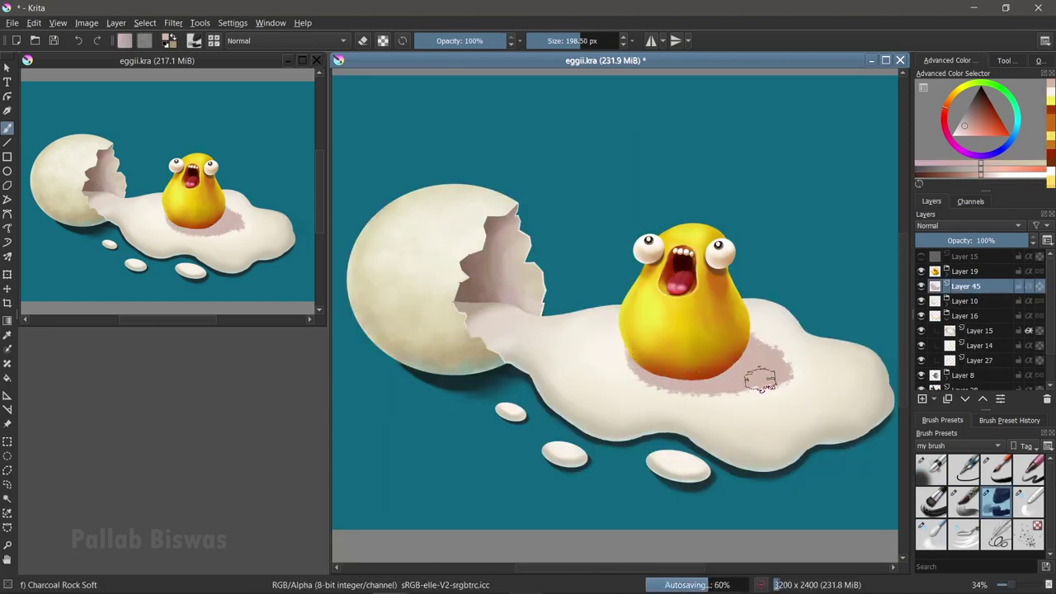
Step: Widen the pink shadow under the yolk character and smooth it with the blur blender
drag(760, 379, 797, 355)
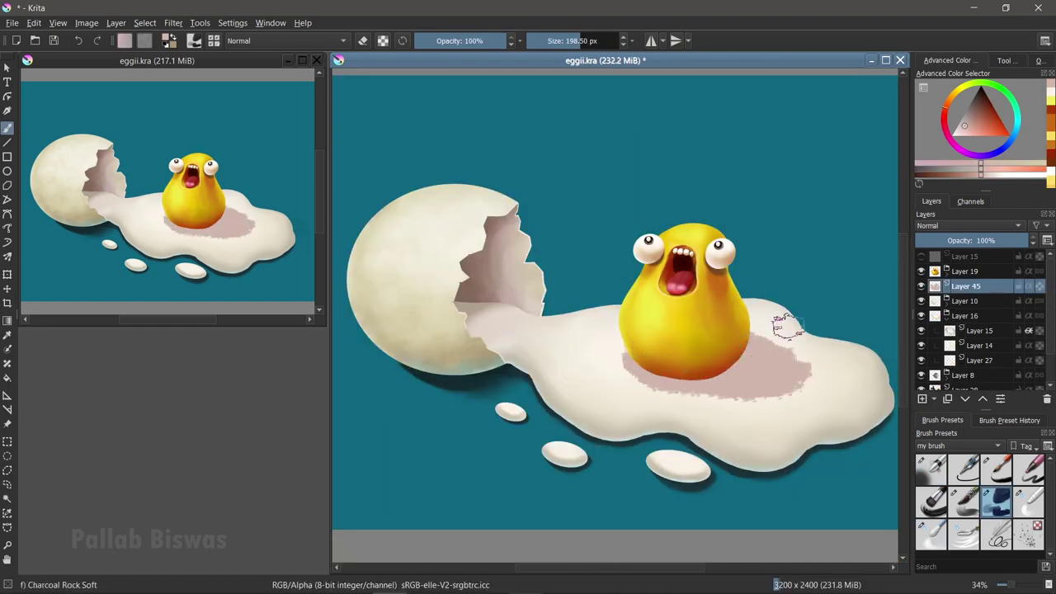
drag(660, 376, 694, 371)
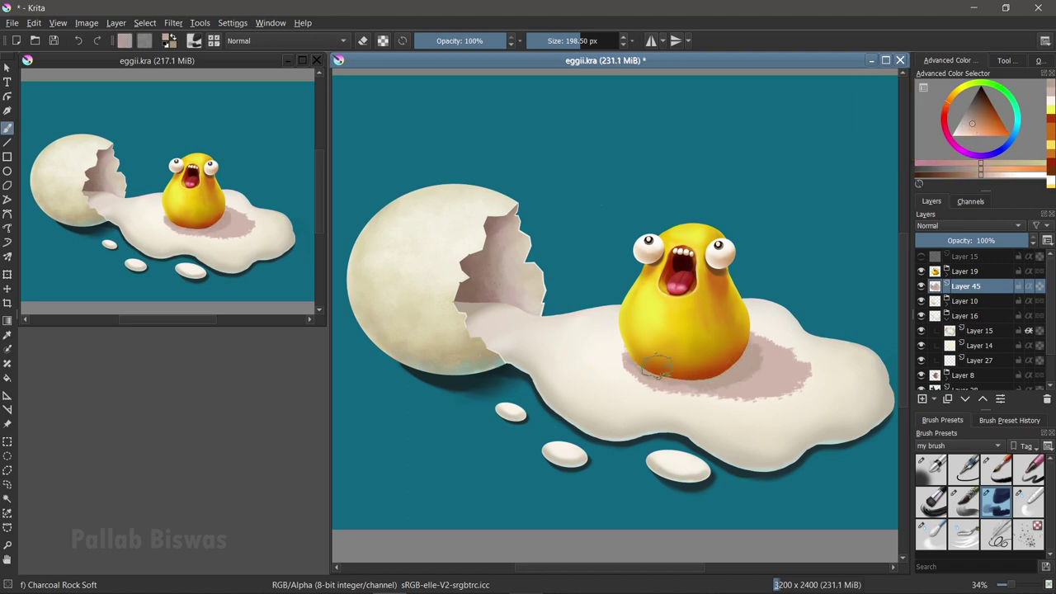
key(slash)
mouse_move(649, 369)
mouse_down()
mouse_move(776, 355)
mouse_move(616, 345)
mouse_up()
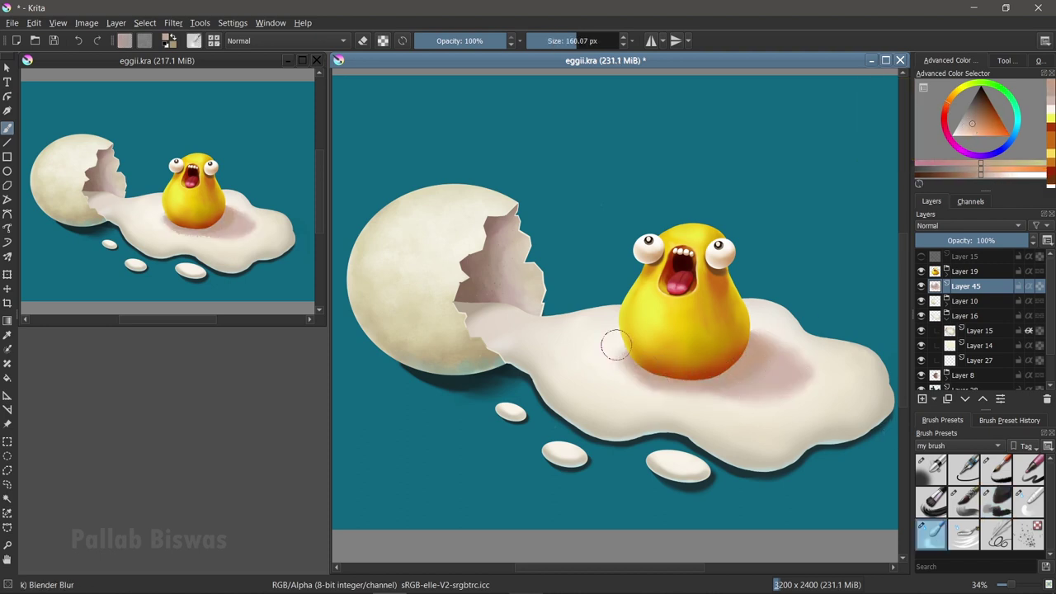
Step: Brighten the egg white below the character with a soft airbrush, then blur-blend it smooth
click(930, 469)
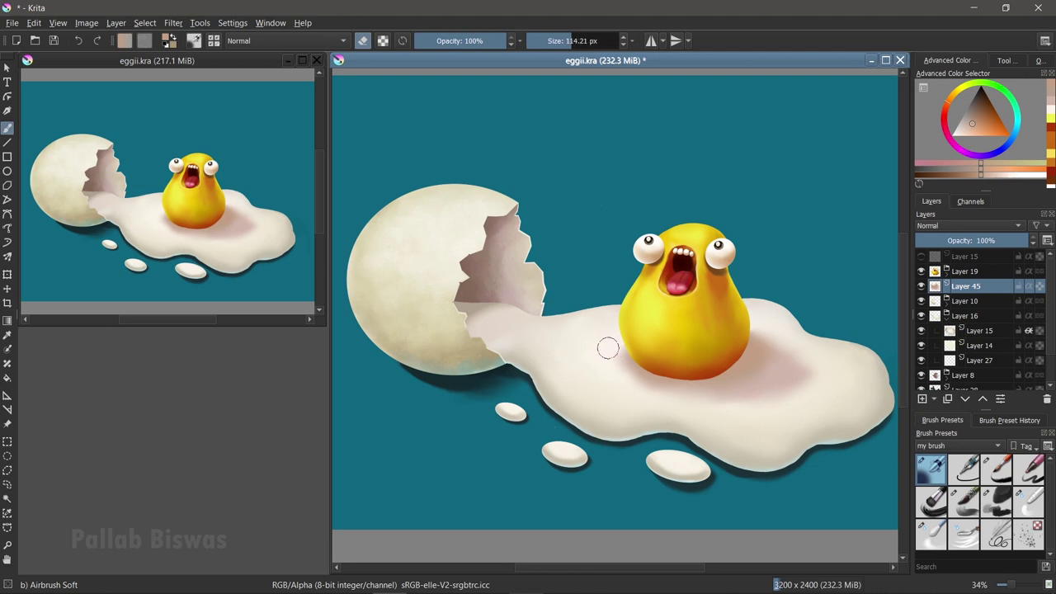
drag(608, 347, 785, 401)
ctrl+click(652, 373)
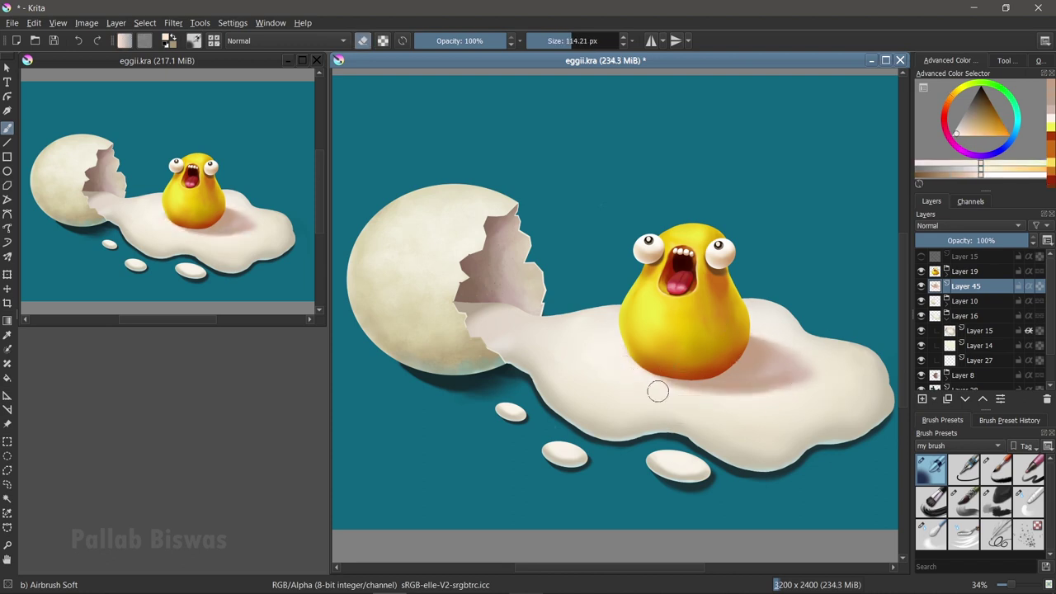
drag(658, 389, 806, 382)
key(/)
drag(694, 400, 858, 378)
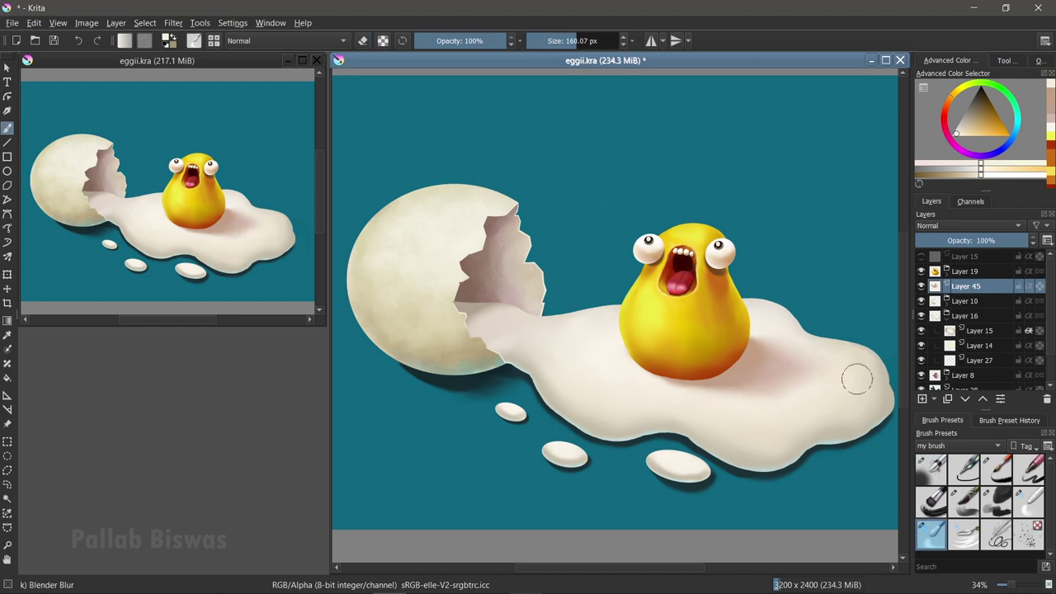
Step: Paint soft pinkish-white highlights across the egg white with Airbrush Soft
click(931, 469)
ctrl+click(795, 446)
drag(676, 373, 693, 378)
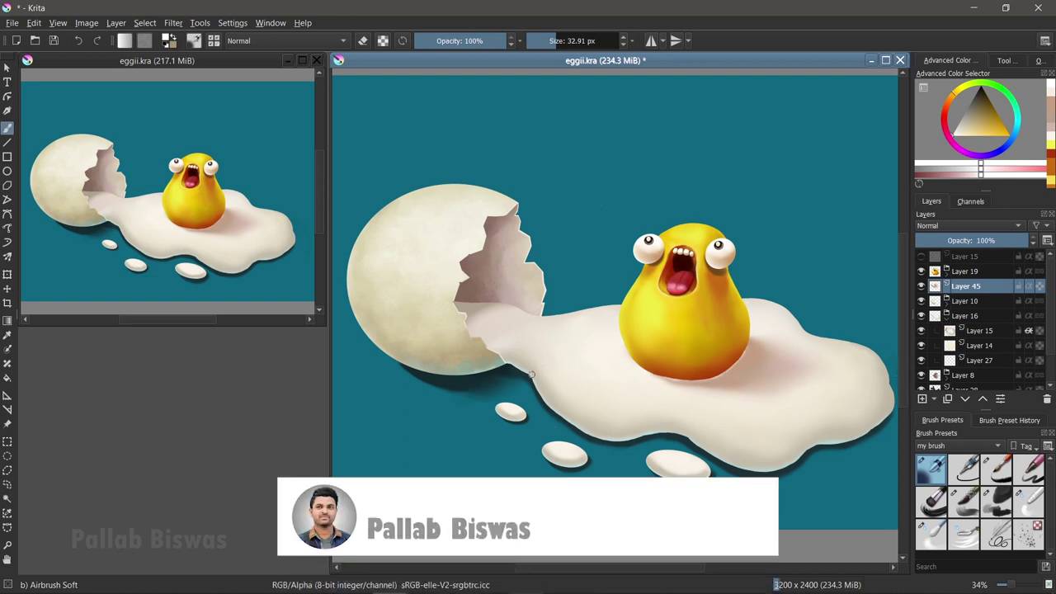
drag(561, 396, 648, 423)
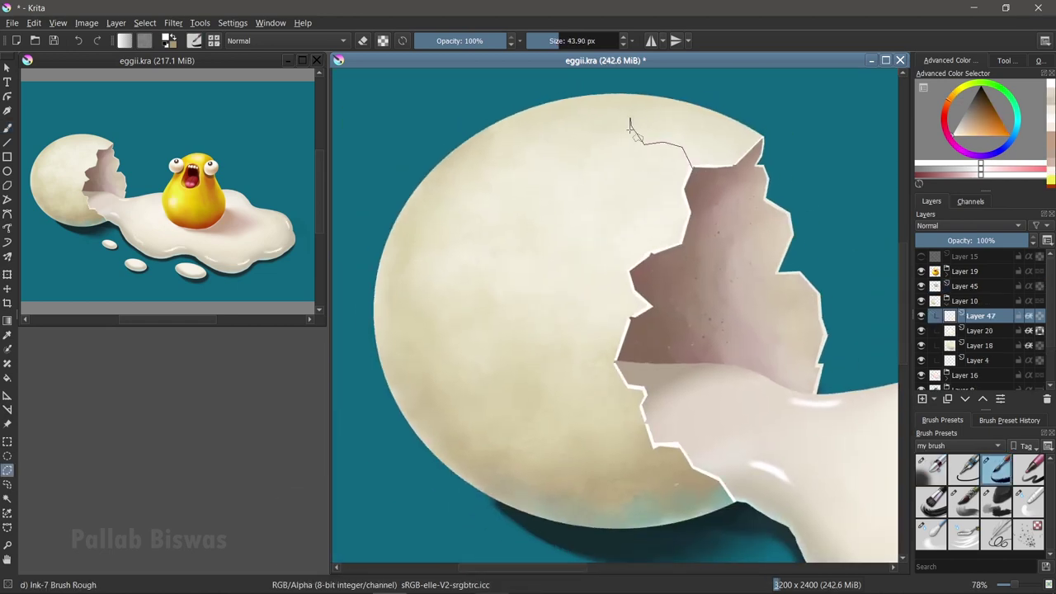
Step: Fill the first crack selection with white and outline a new crack on the shell
key(shift+BackSpace)
key(ctrl+shift+a)
key(b)
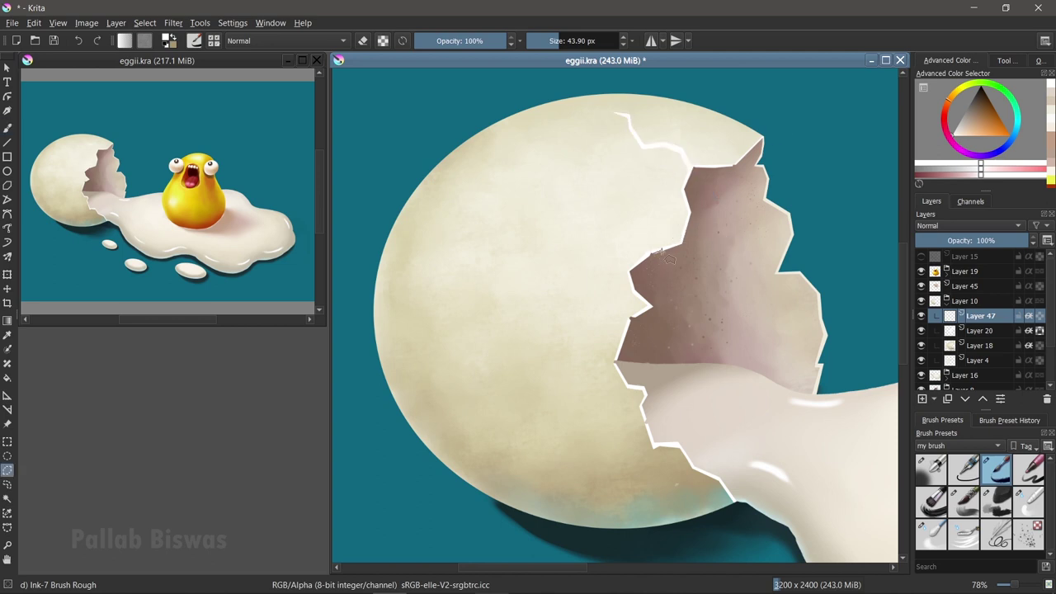
drag(634, 239, 537, 252)
key(b)
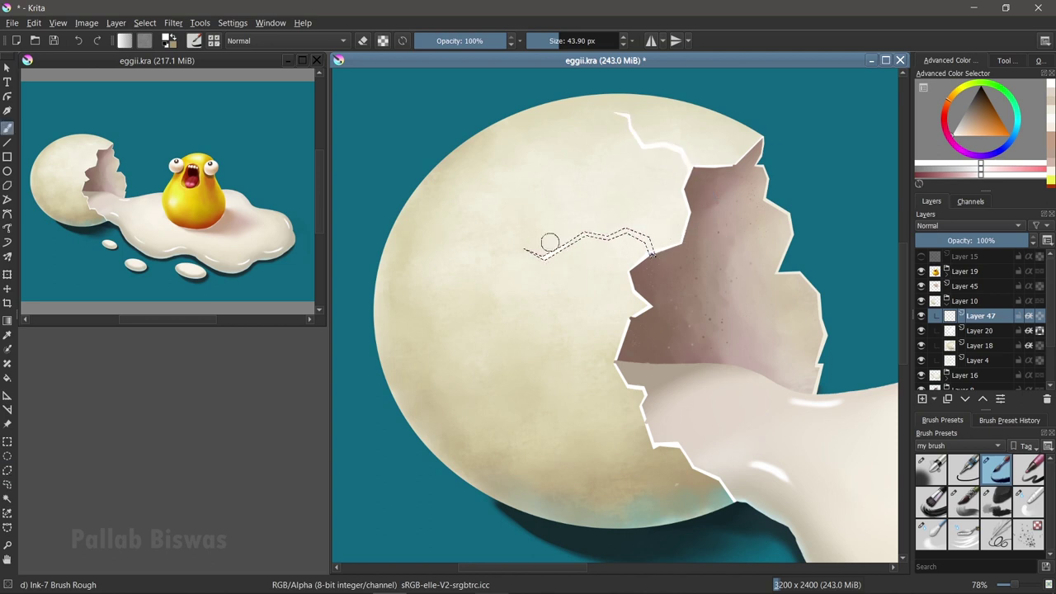
key(shift+BackSpace)
key(ctrl+shift+a)
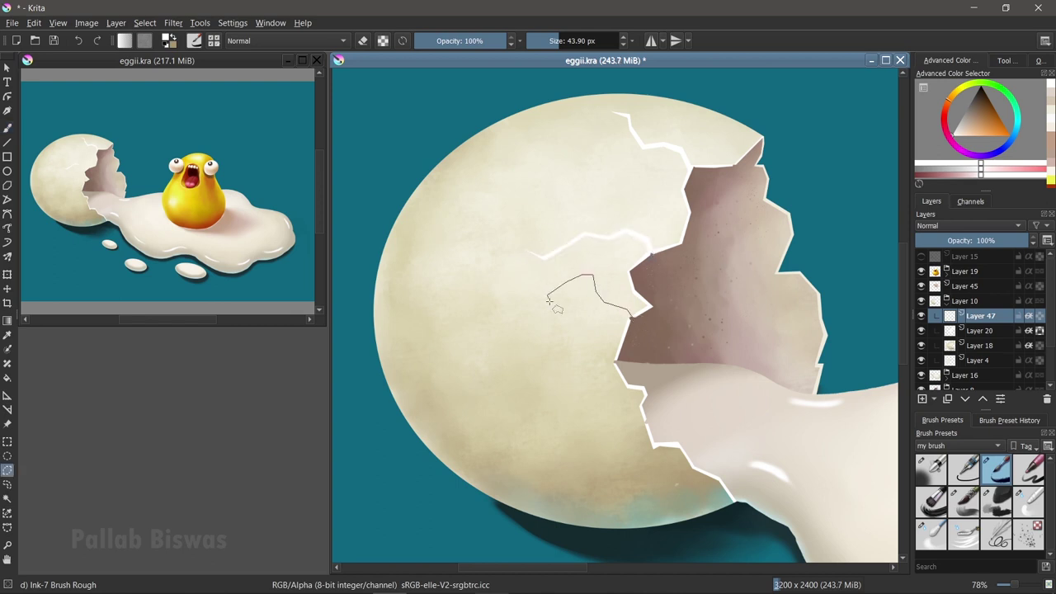
Step: Outline further jagged cracks across the lower shell and fill them white
drag(596, 299, 630, 319)
click(619, 363)
drag(574, 366, 578, 332)
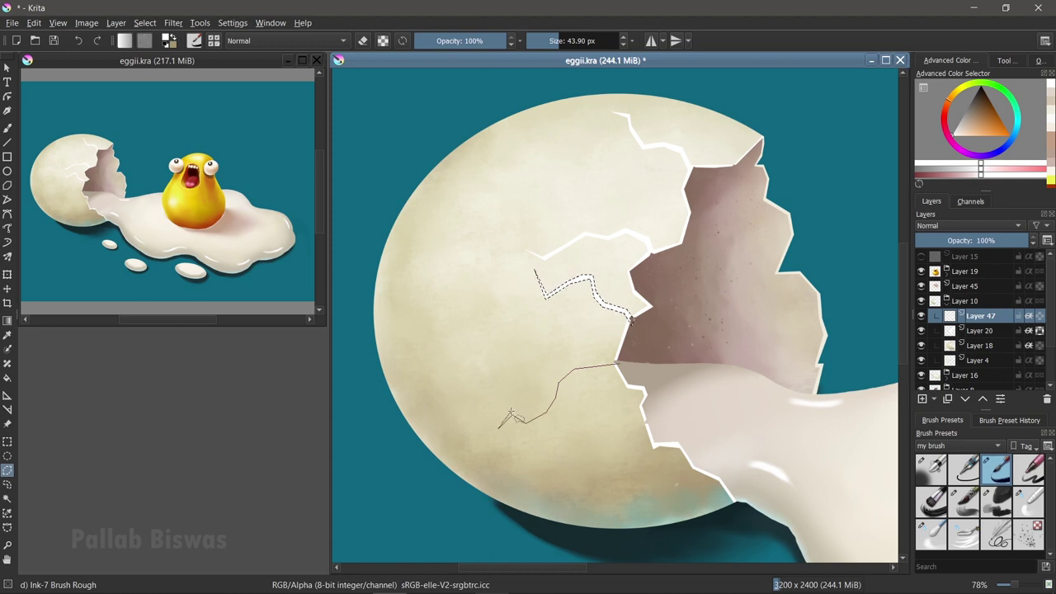
drag(623, 364, 619, 361)
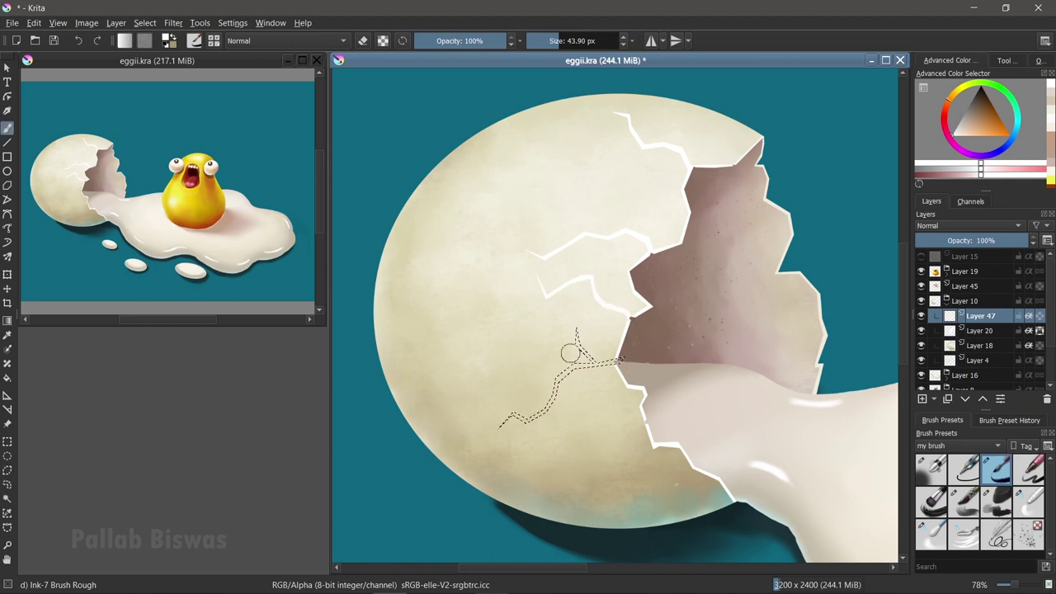
key(b)
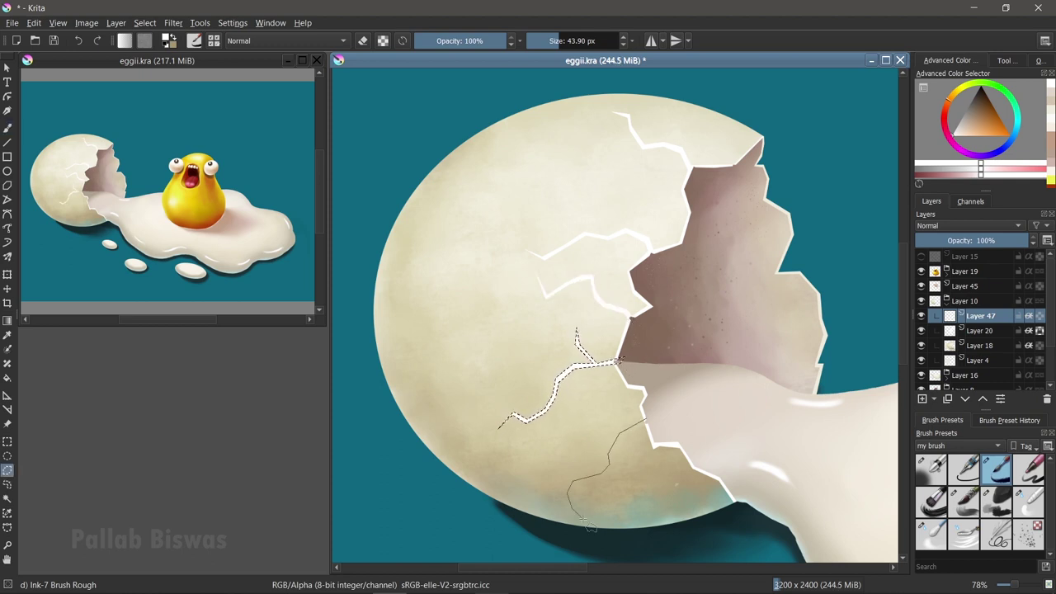
drag(652, 425, 650, 422)
key(b)
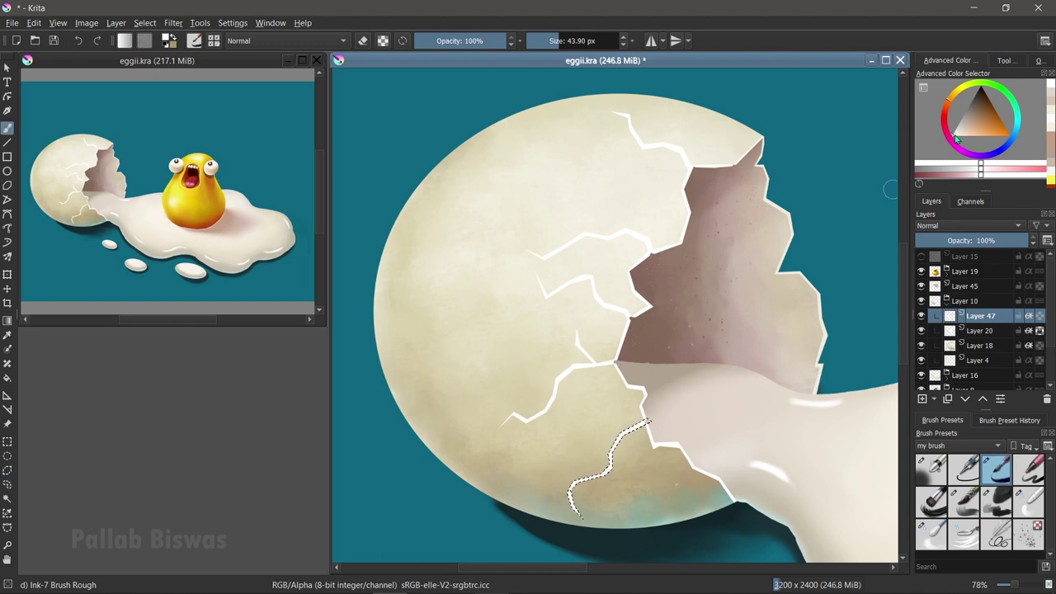
Step: Paint cream highlights along the cracks and outline highlight edges around the lower crack
click(957, 141)
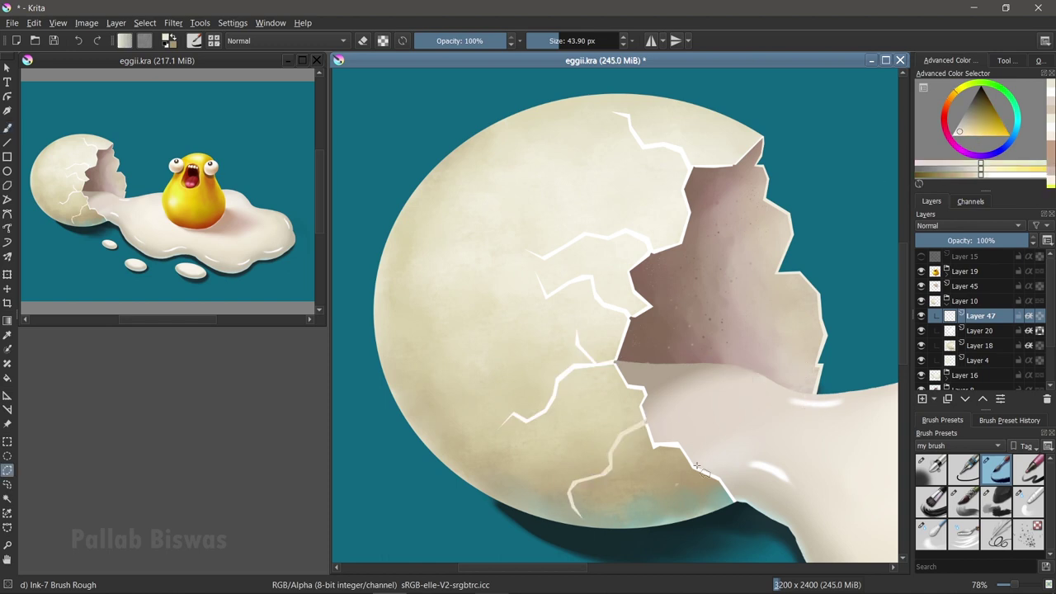
key(b)
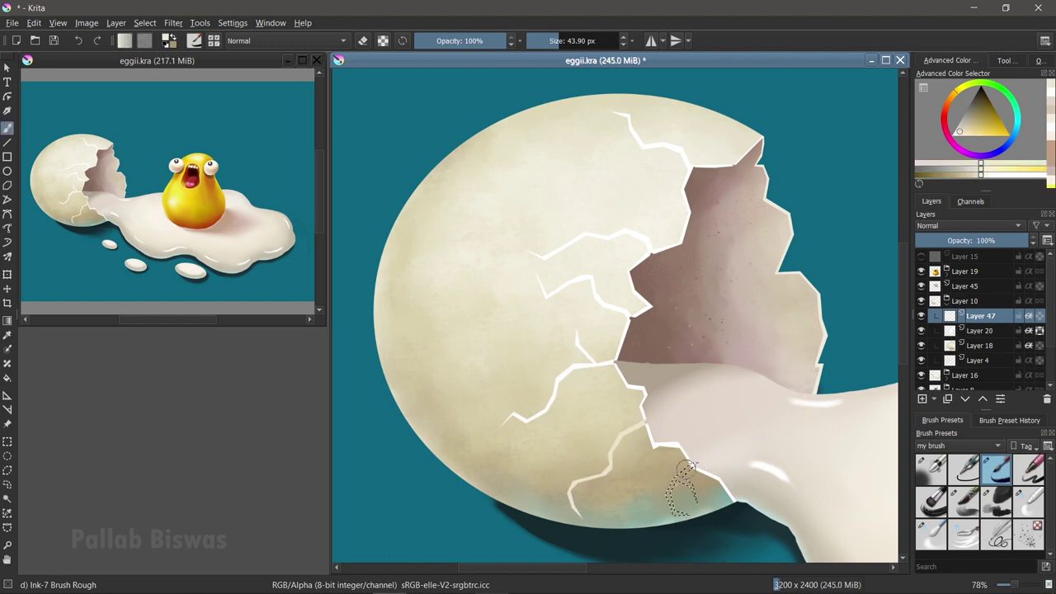
ctrl+click(614, 427)
drag(681, 475, 693, 504)
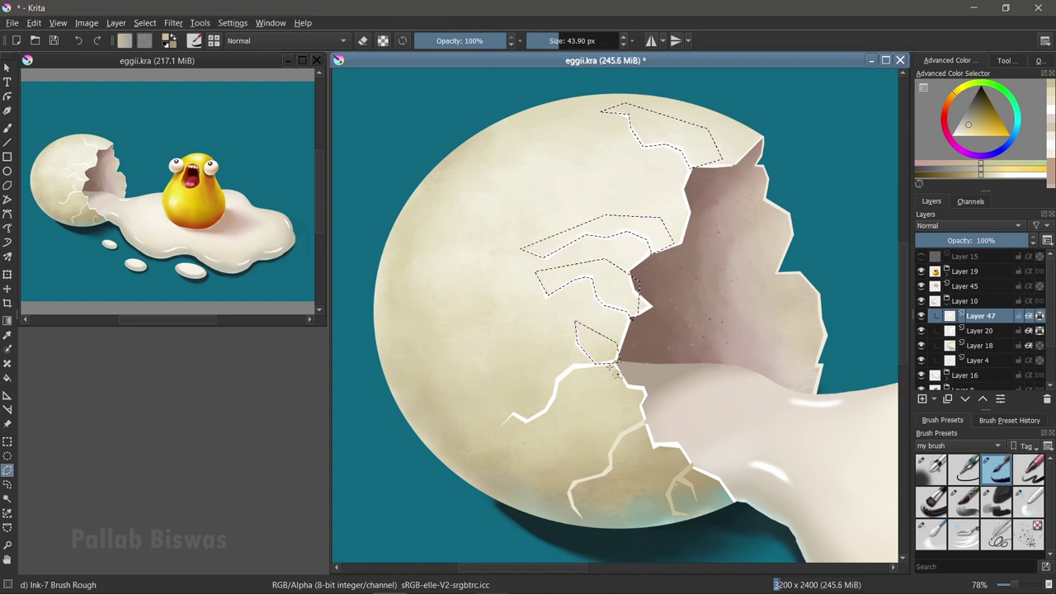
drag(526, 419, 497, 430)
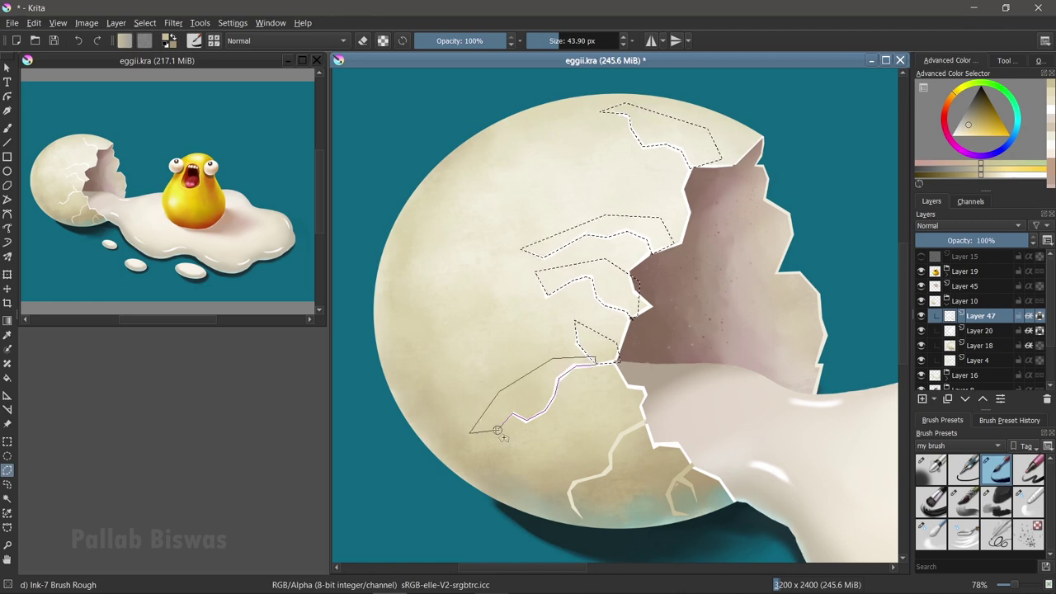
drag(652, 425, 678, 516)
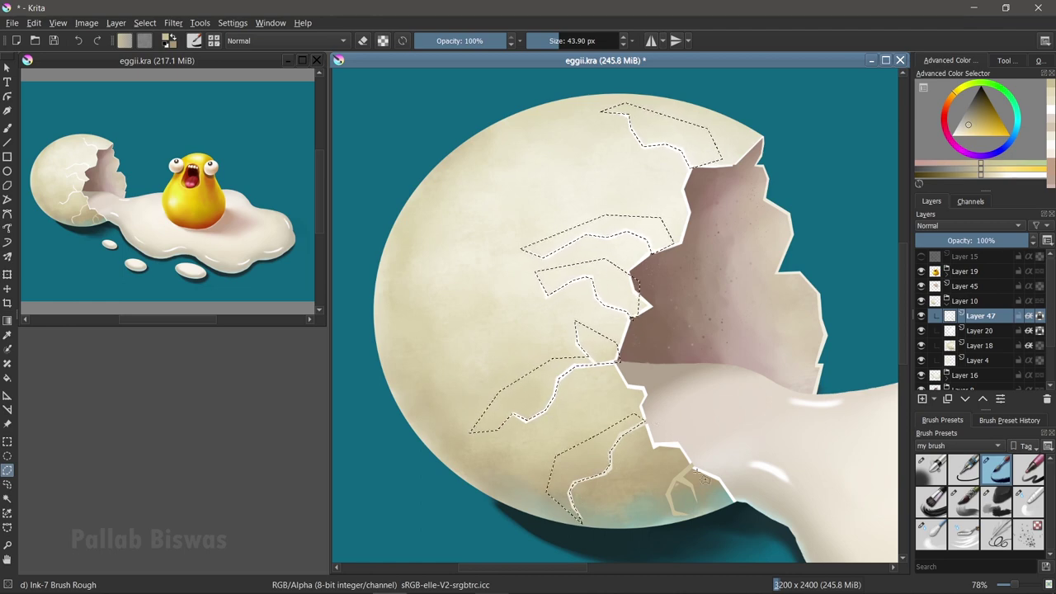
drag(678, 515, 665, 495)
Step: Fill the crack-edge highlight selection with a pale cream and deselect
key(b)
ctrl+click(663, 246)
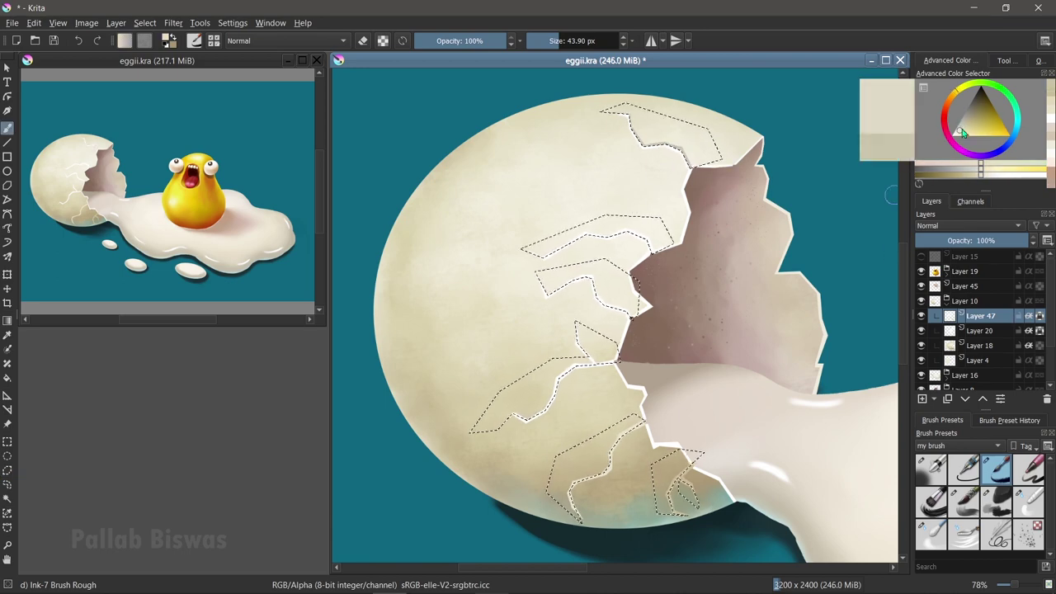
ctrl+click(545, 402)
click(976, 114)
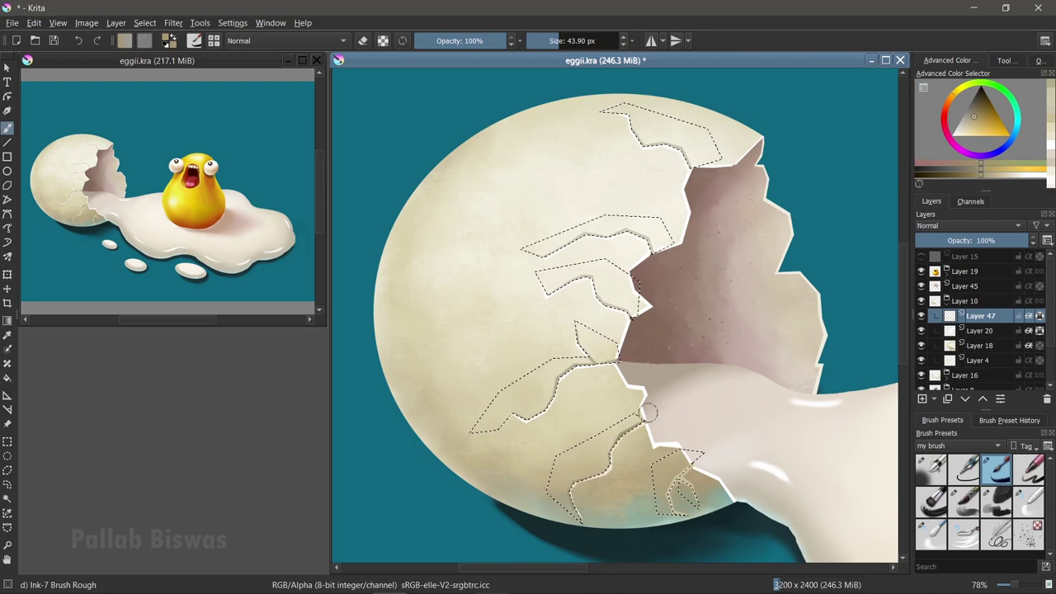
key(shift+BackSpace)
key(ctrl+shift+a)
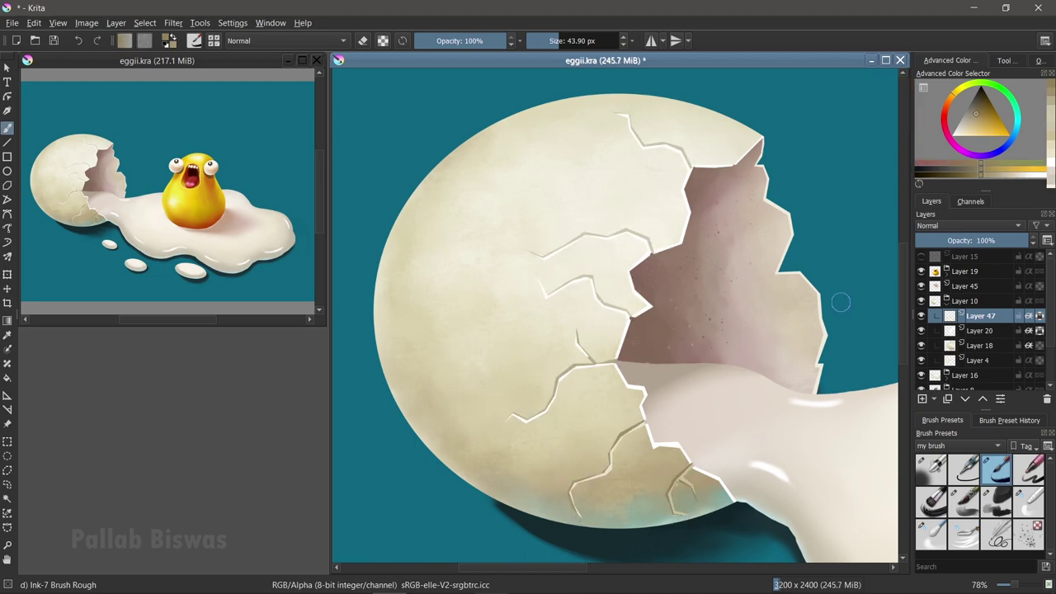
scroll(982, 330, down, 3)
Step: On Layer 48, outline crack shapes inside the shell and paint them a light colour
click(982, 353)
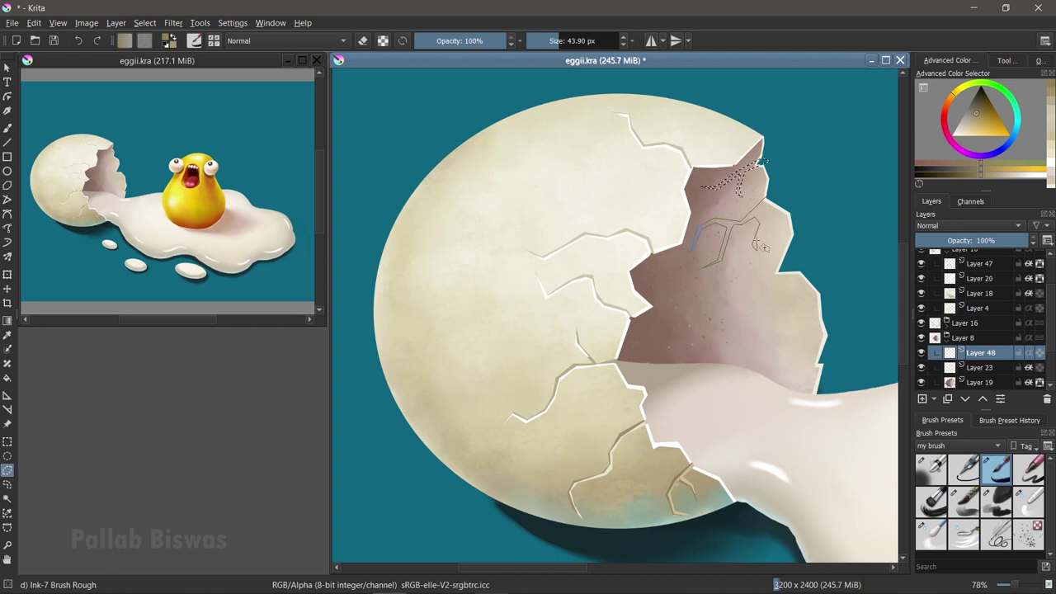
drag(735, 307, 803, 352)
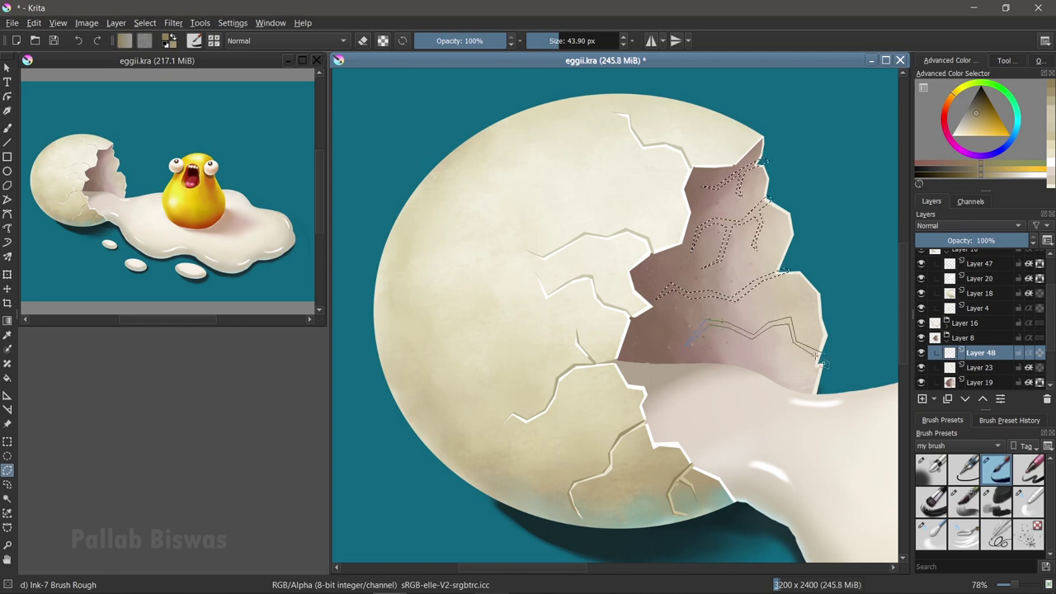
drag(811, 358, 764, 388)
key(b)
ctrl+click(818, 265)
mouse_move(759, 165)
mouse_down()
mouse_move(676, 293)
mouse_move(701, 334)
mouse_move(799, 394)
mouse_up()
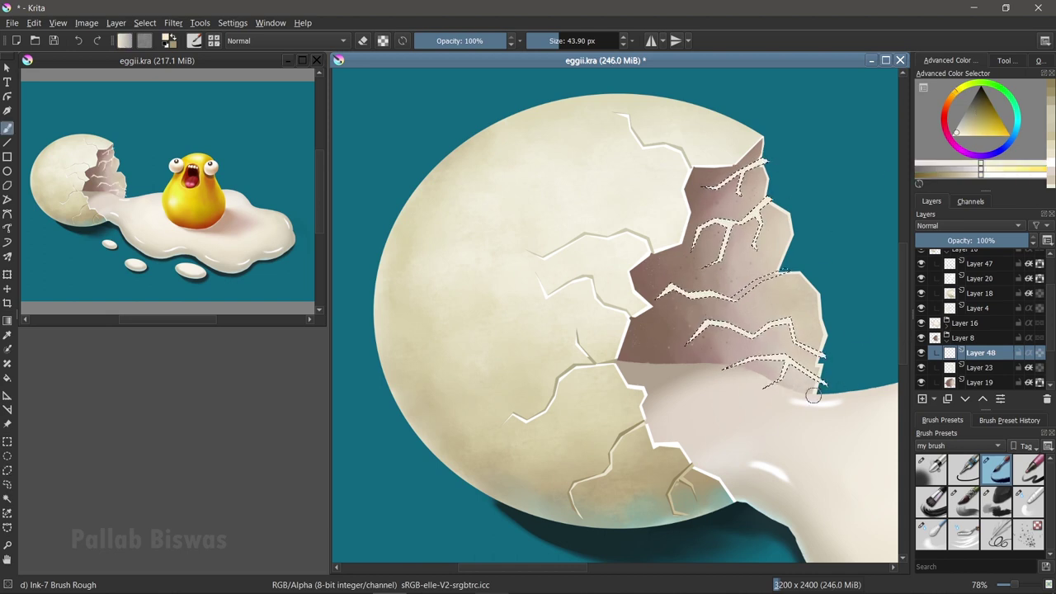
Step: Shade the inner cracks brown with the Bristles glaze brush and blend with Blender Blur
click(965, 500)
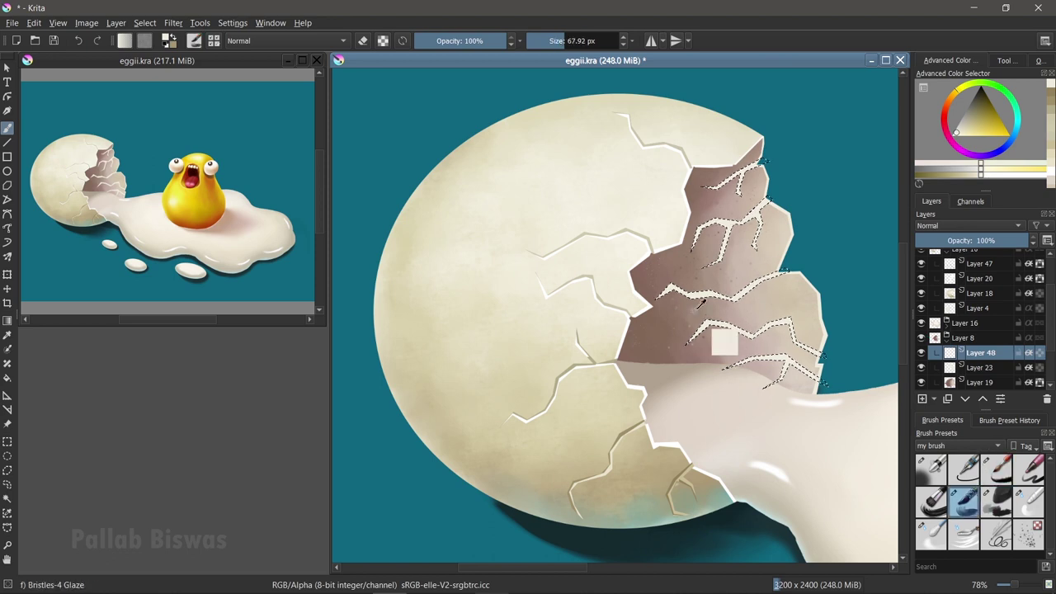
ctrl+click(726, 313)
drag(668, 287, 743, 363)
drag(689, 342, 825, 379)
drag(759, 165, 693, 264)
click(931, 532)
drag(768, 277, 825, 378)
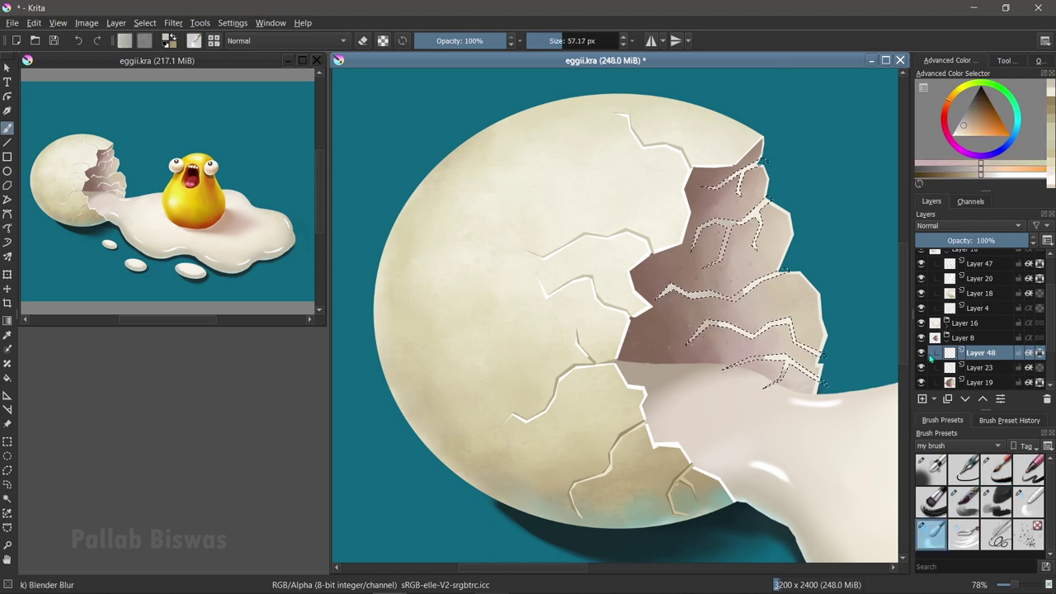
key(ctrl+shift+a)
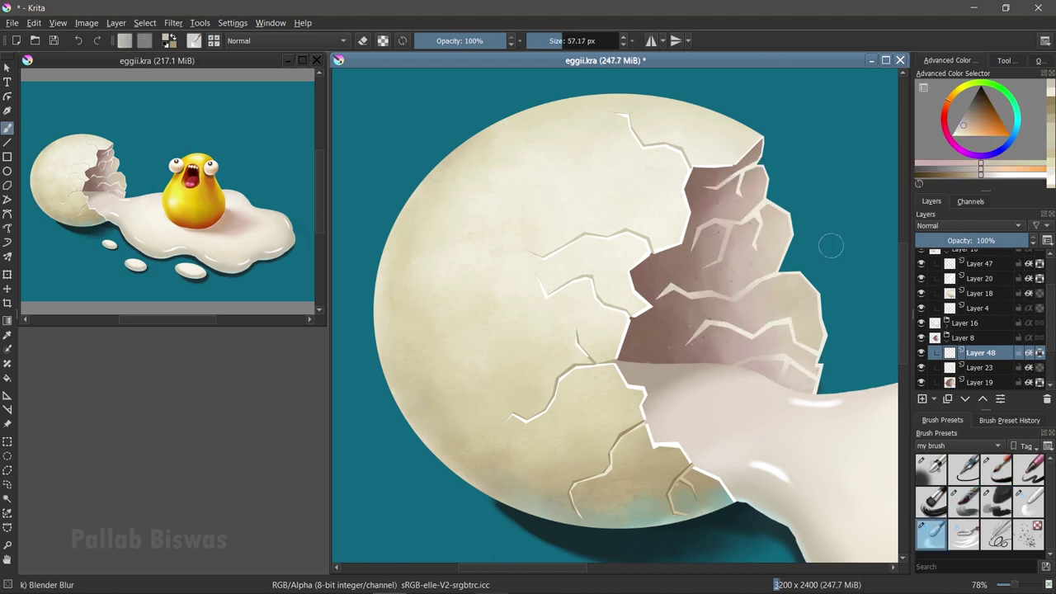
Step: Draw polygonal selections for the lower, middle and top cracks inside the shell
drag(812, 333, 797, 466)
click(763, 467)
click(710, 433)
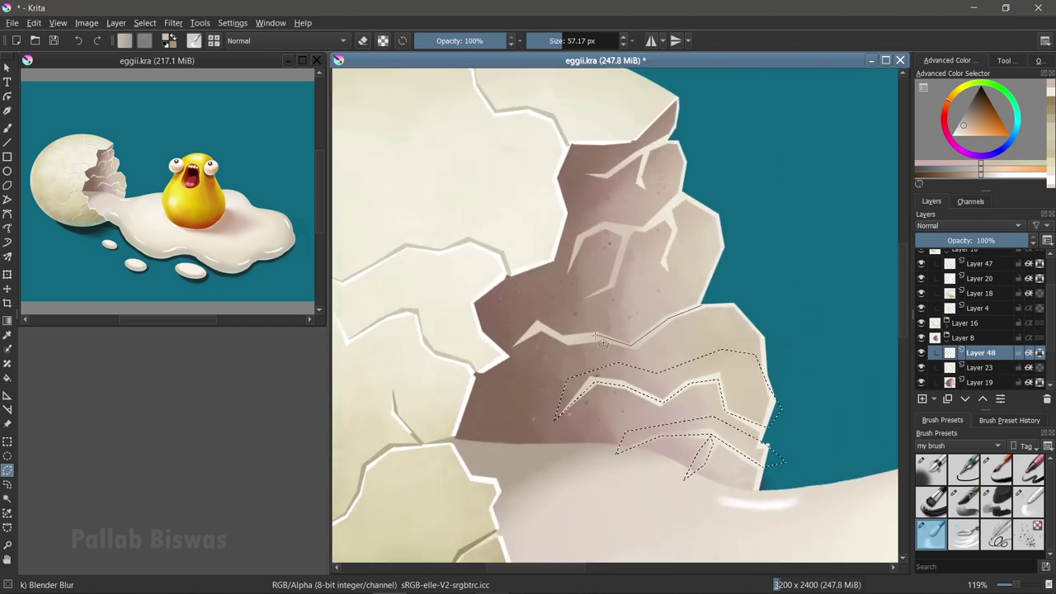
double_click(512, 351)
click(685, 197)
click(642, 223)
click(610, 228)
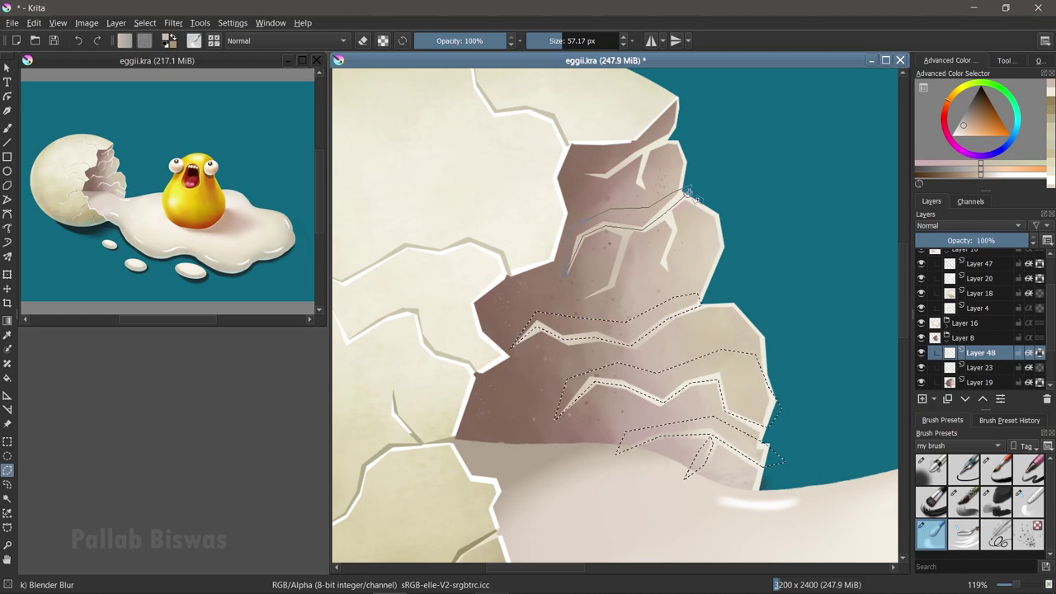
double_click(582, 299)
click(585, 174)
click(668, 130)
click(646, 160)
double_click(603, 174)
Step: Lighten the top inner crack with pinkish-beige and shade along the lower crack edges
key(b)
ctrl+click(637, 172)
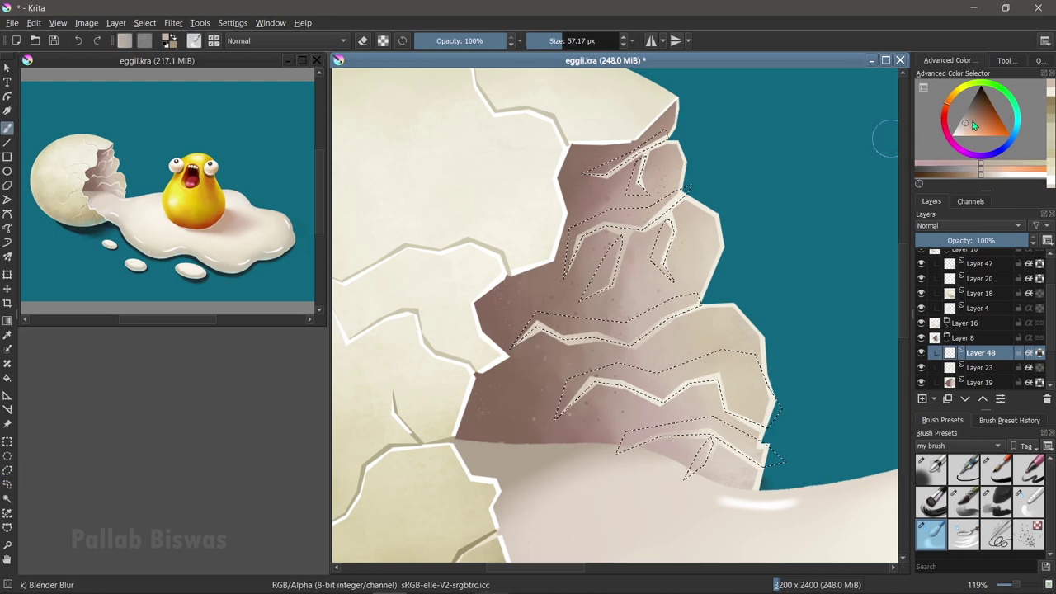
key(slash)
drag(640, 172, 647, 158)
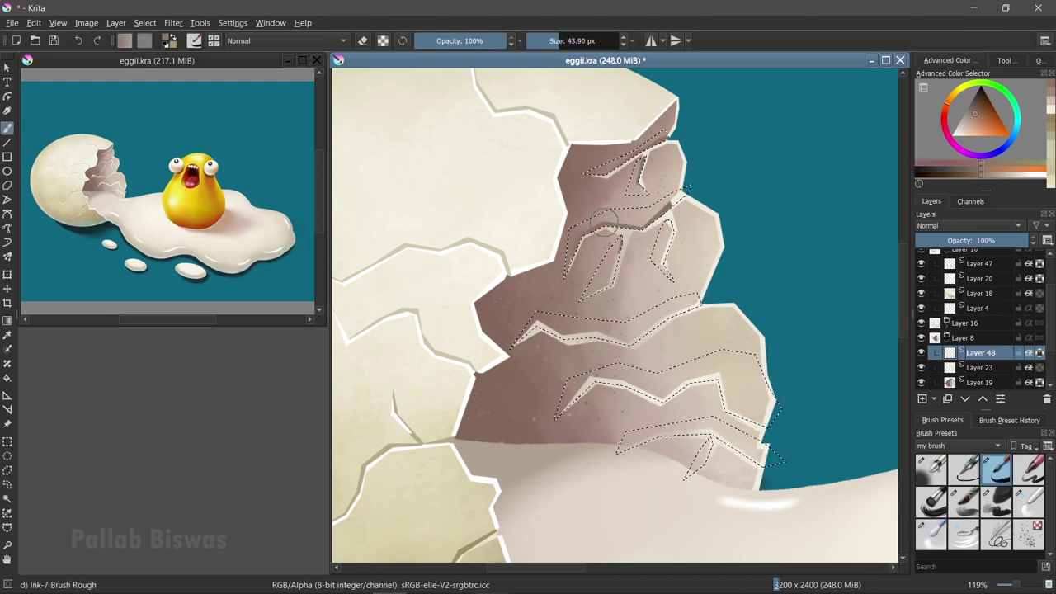
drag(516, 340, 656, 323)
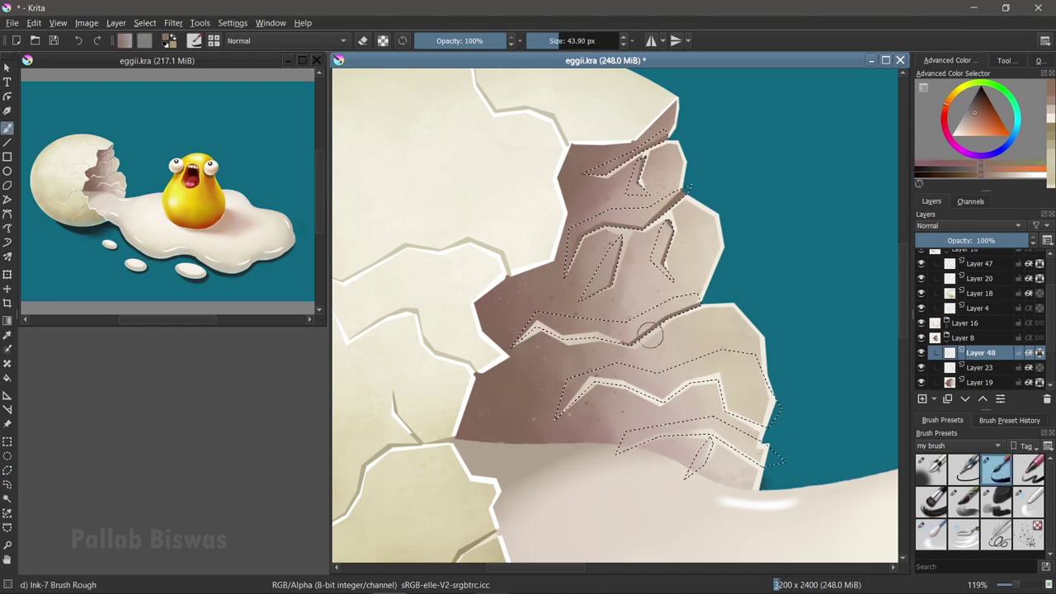
drag(518, 341, 652, 328)
drag(651, 394, 712, 382)
key(2)
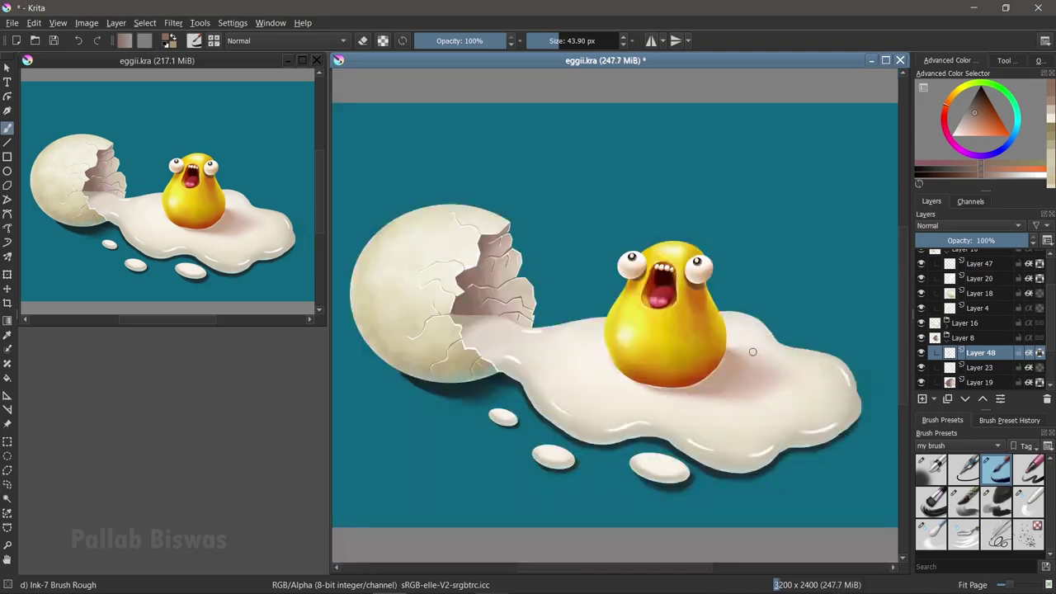